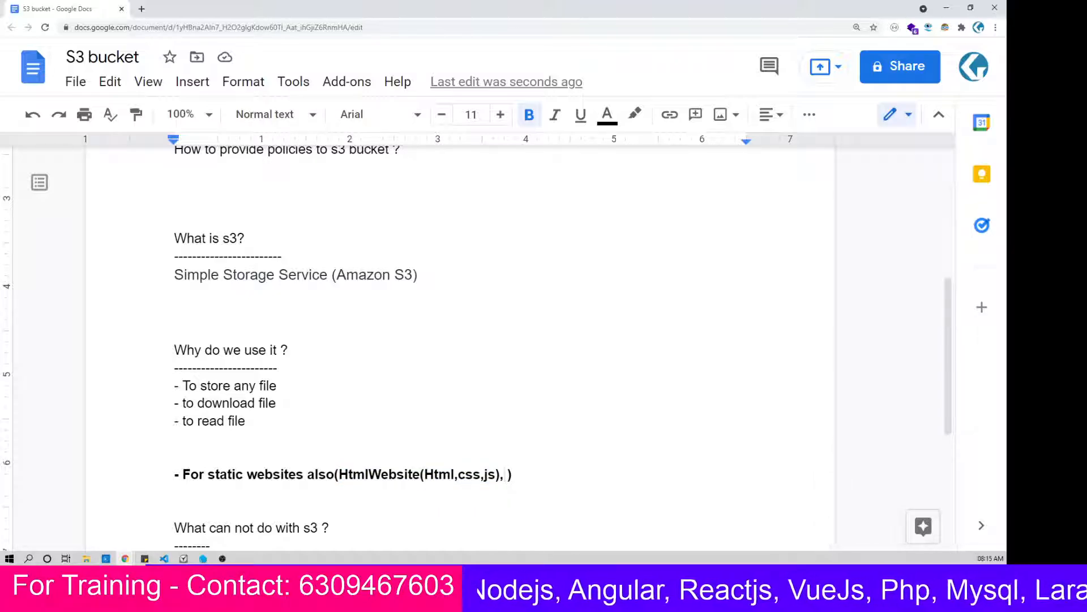
# Step: Move "HtmlWebsite(Html,css,js)" onto its own indented line with a leading dash beneath "For static websites also"
pyautogui.press('Left')
pyautogui.press('Left')
pyautogui.press('Left')
pyautogui.press('Left')
pyautogui.press('Left')
pyautogui.press('Left')
pyautogui.press('Left')
pyautogui.press('Left')
pyautogui.press('Left')
pyautogui.press('Left')
pyautogui.press('Left')
pyautogui.press('Left')
pyautogui.press('Left')
pyautogui.press('Left')
pyautogui.press('Left')
pyautogui.press('Left')
pyautogui.press('Left')
pyautogui.press('Left')
pyautogui.press('Left')
pyautogui.press('Left')
pyautogui.press('Right')
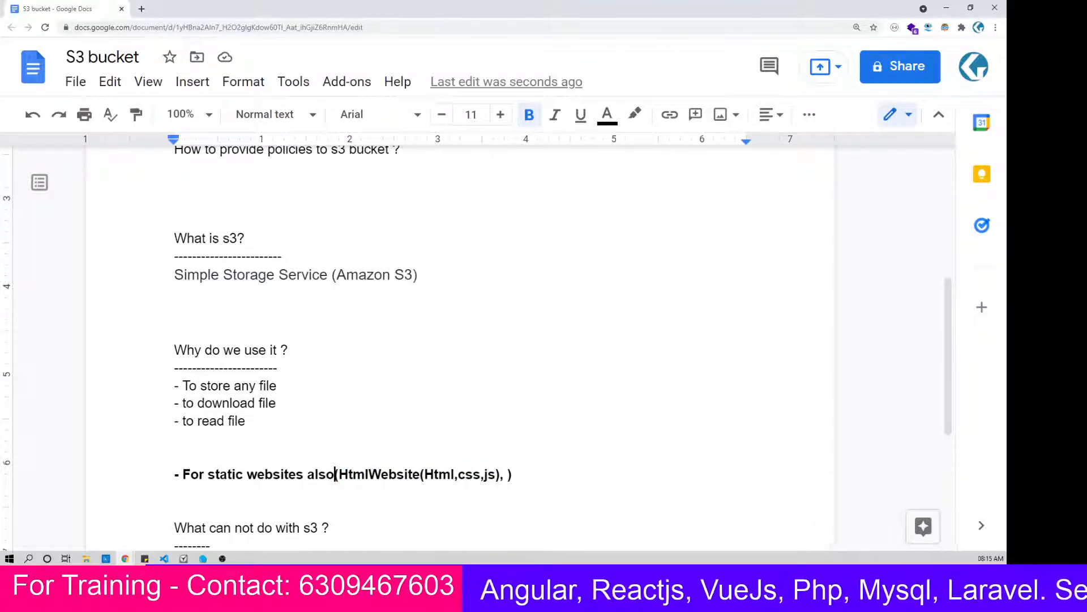
pyautogui.press('Right')
pyautogui.press('Return')
pyautogui.press('Tab')
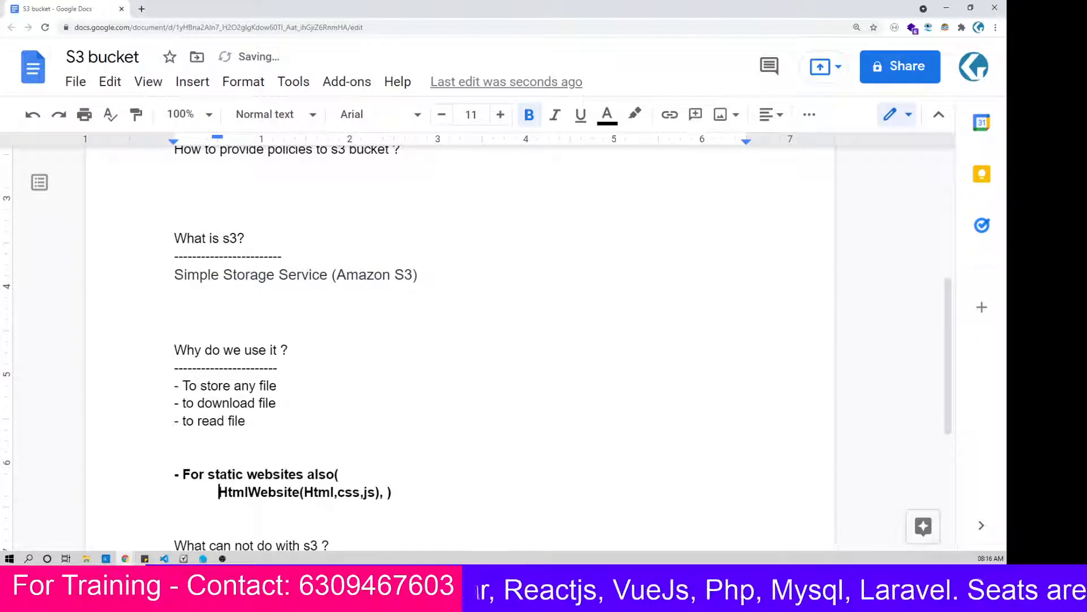
pyautogui.write('-')
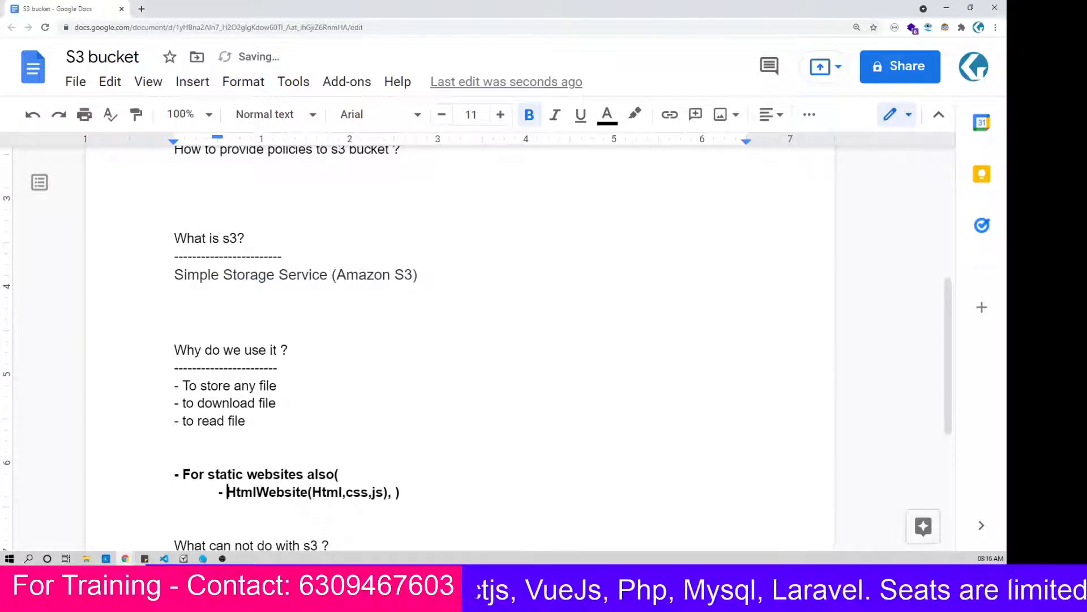
# Step: Delete the trailing comma, space and extra closing bracket after "HtmlWebsite(Html,css,js)"
pyautogui.press('End')
pyautogui.press('Left')
pyautogui.press('Left')
pyautogui.press('Left')
pyautogui.press('Delete')
pyautogui.press('Delete')
pyautogui.press('Delete')
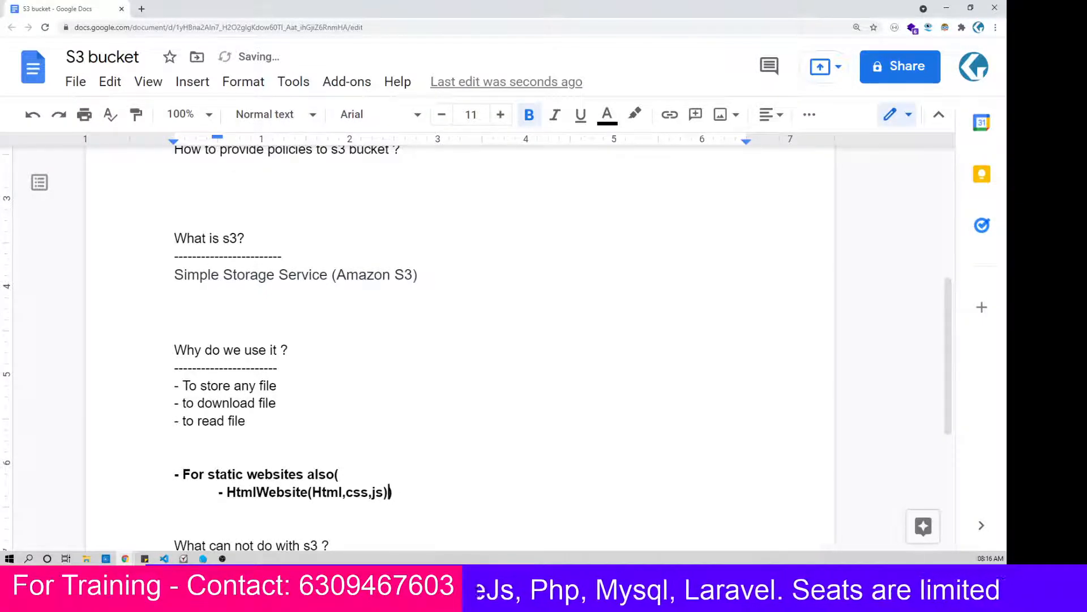
# Step: Start another indented dash item below the HtmlWebsite line and remove the open bracket after "For static websites also"
pyautogui.press('Return')
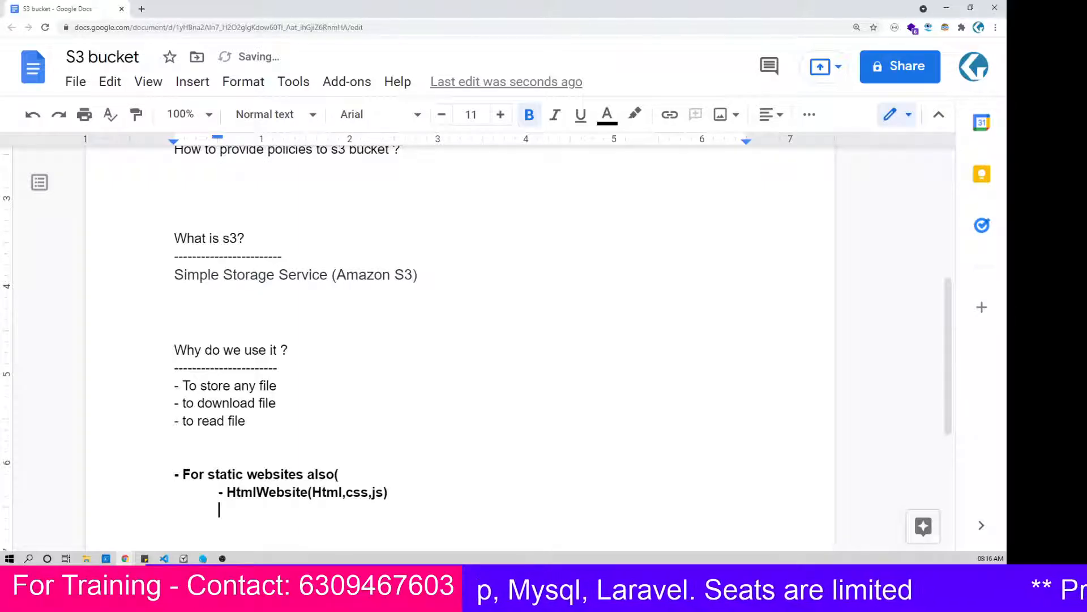
pyautogui.write('-')
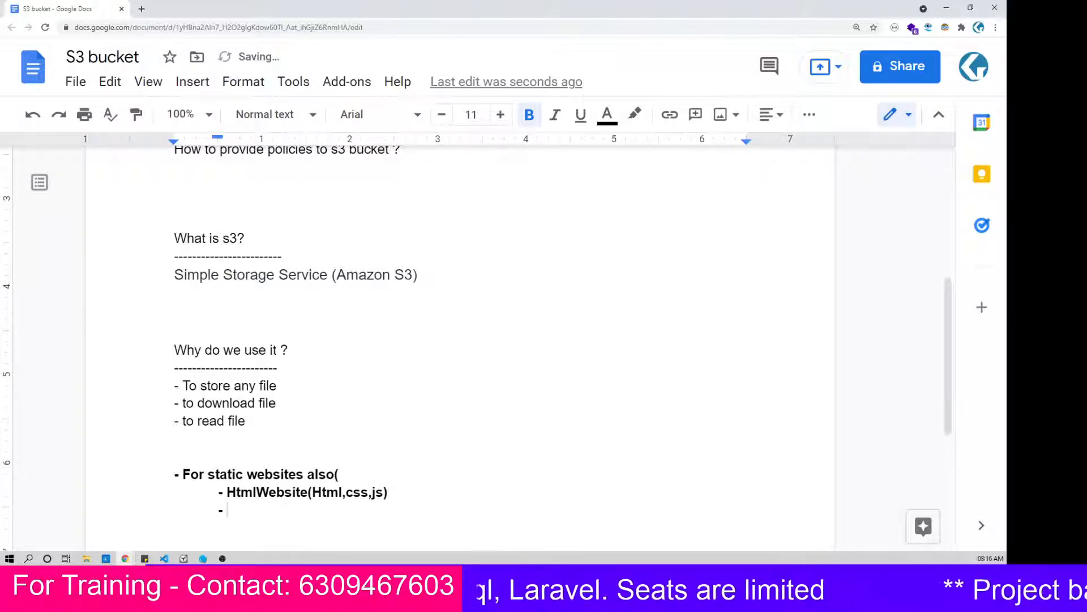
pyautogui.press('Up')
pyautogui.press('Up')
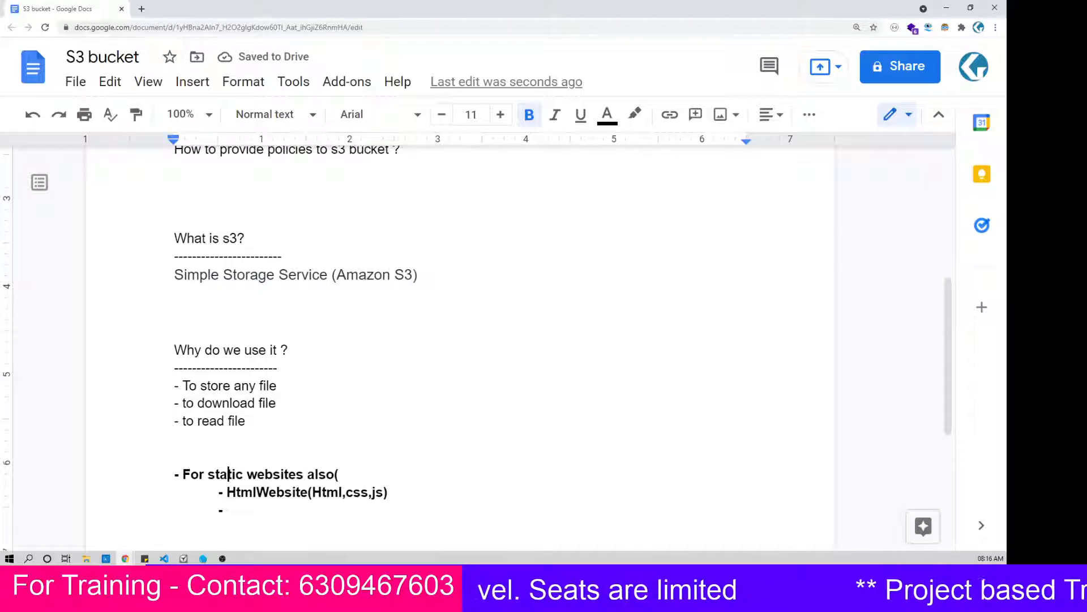
pyautogui.press('End')
pyautogui.press('BackSpace')
# Step: Fill the empty dash item below the HtmlWebsite line with "Angular website"
pyautogui.press('Down')
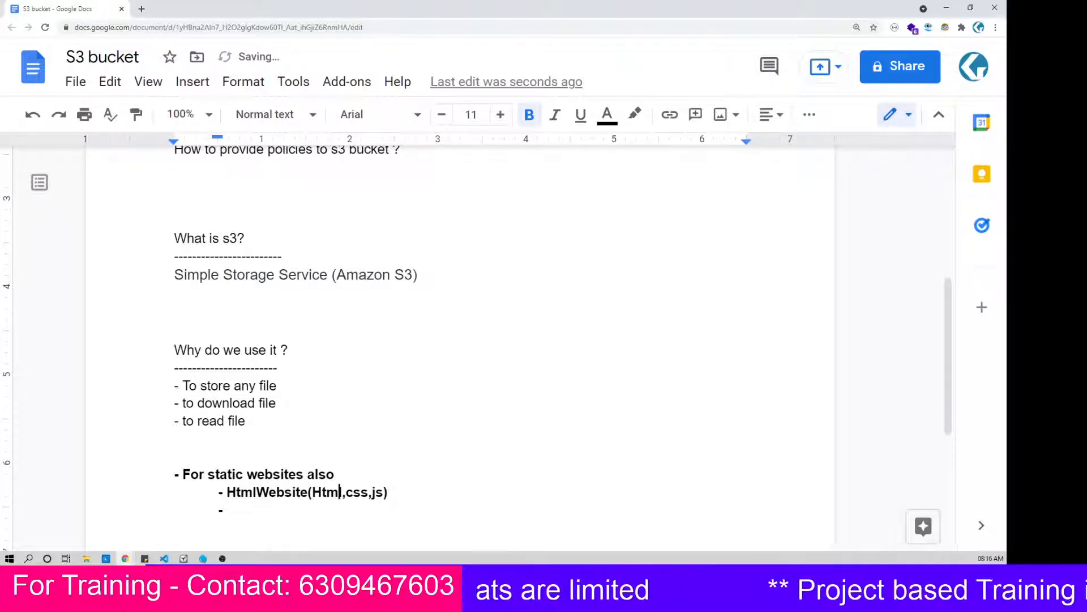
pyautogui.press('Down')
pyautogui.write('An')
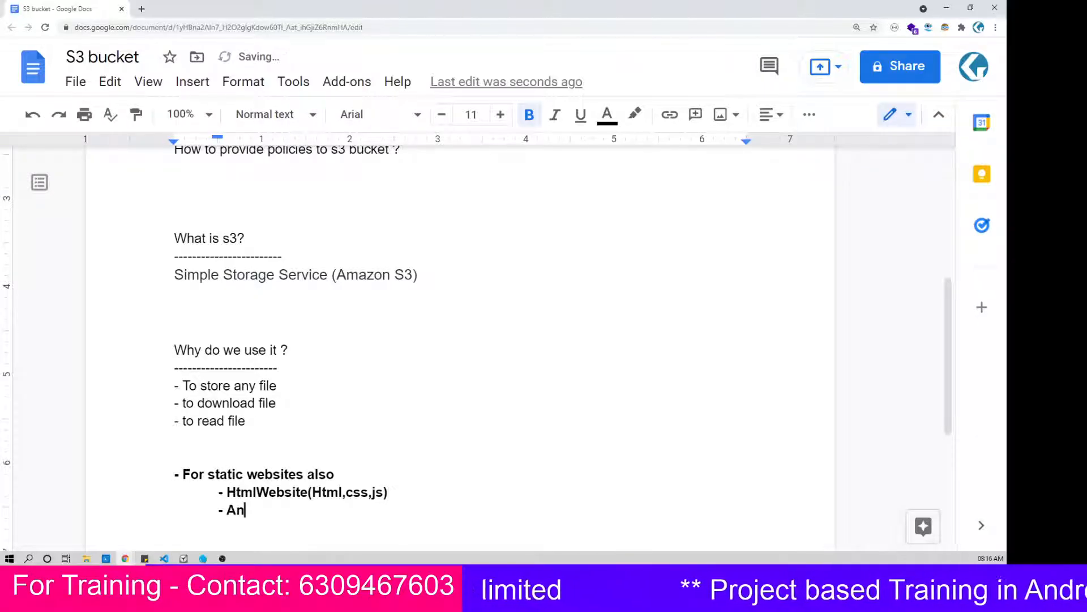
pyautogui.write('gular')
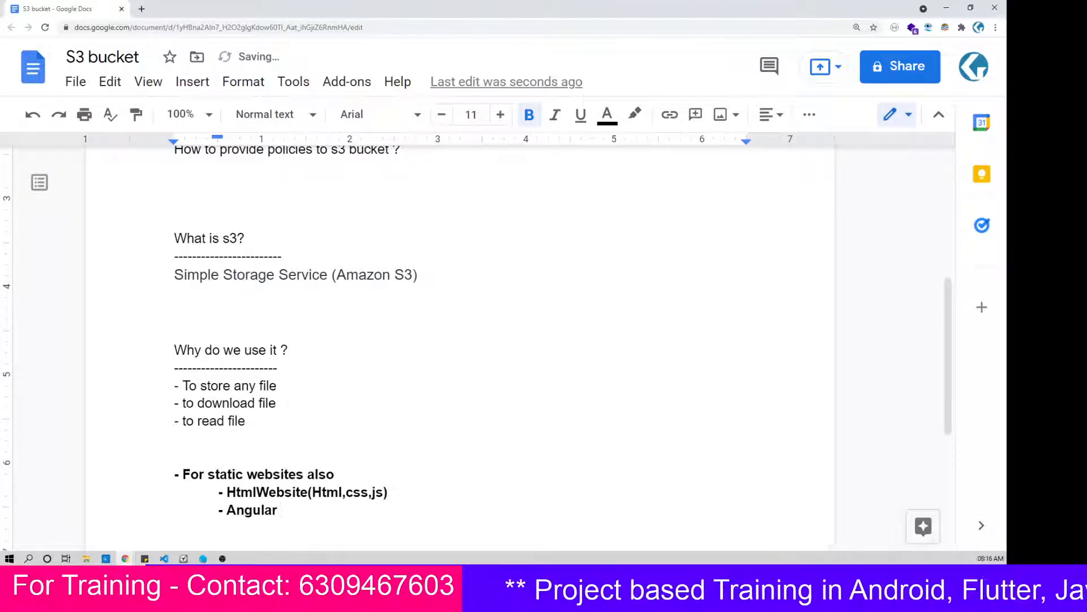
pyautogui.write(' website')
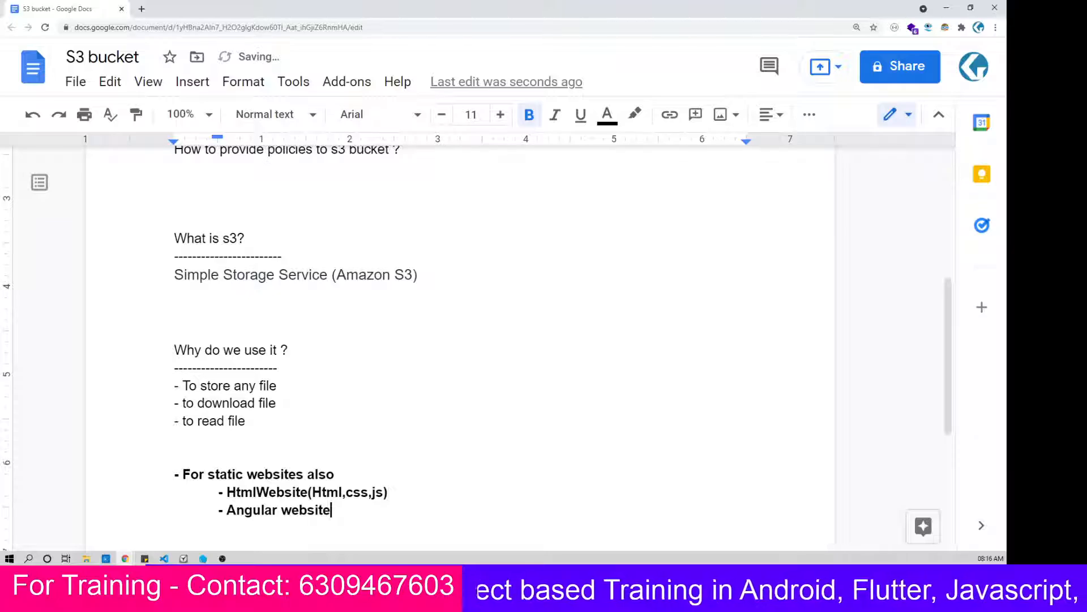
# Step: Add the dash item "ReactJs website" below the Angular website line
pyautogui.press('Return')
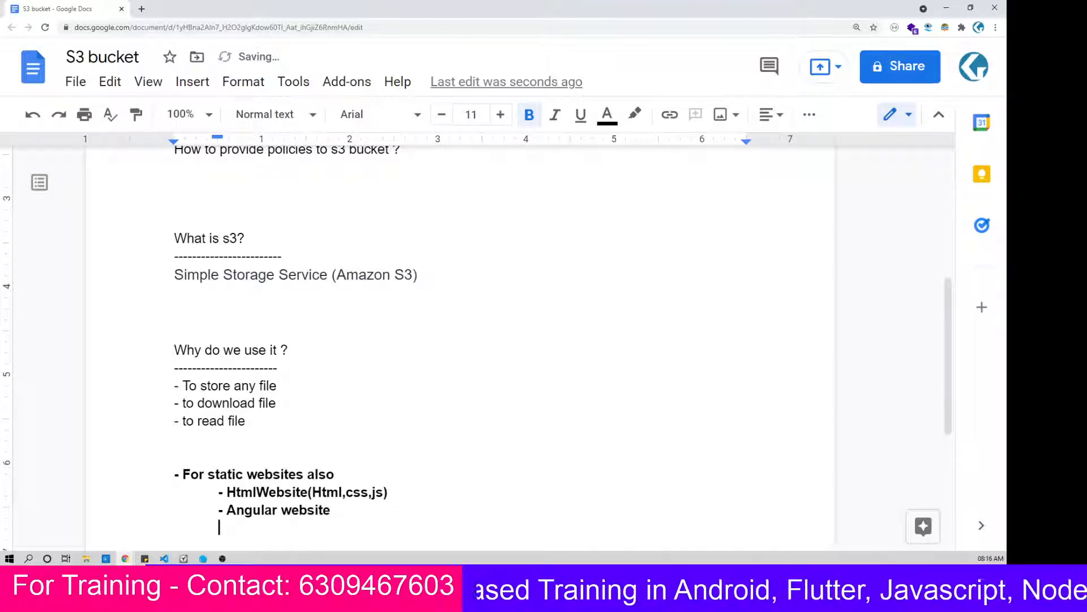
pyautogui.write('- Reac')
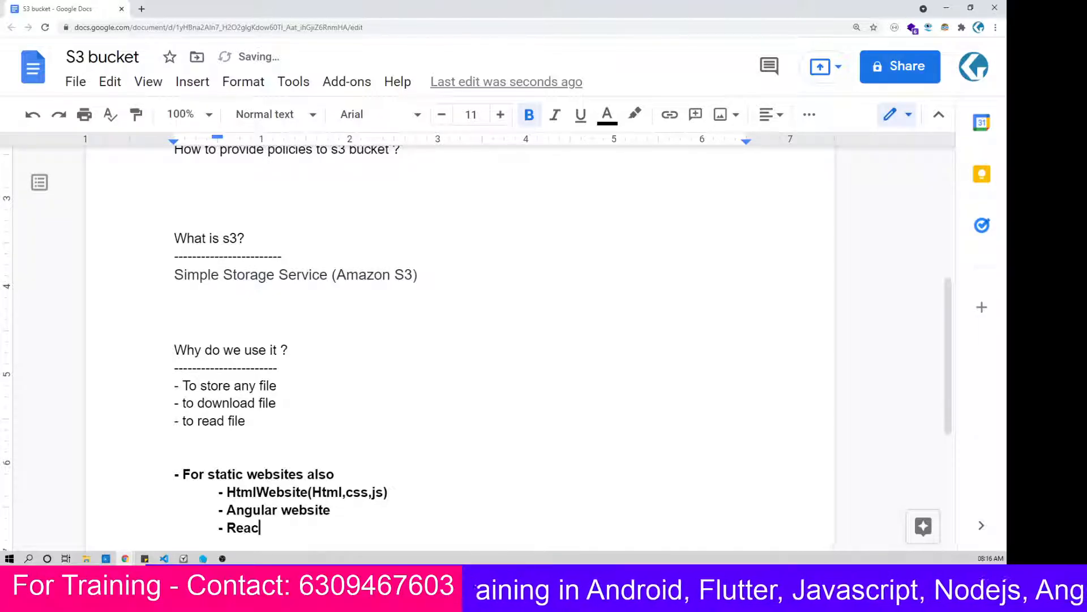
pyautogui.write('tJs ')
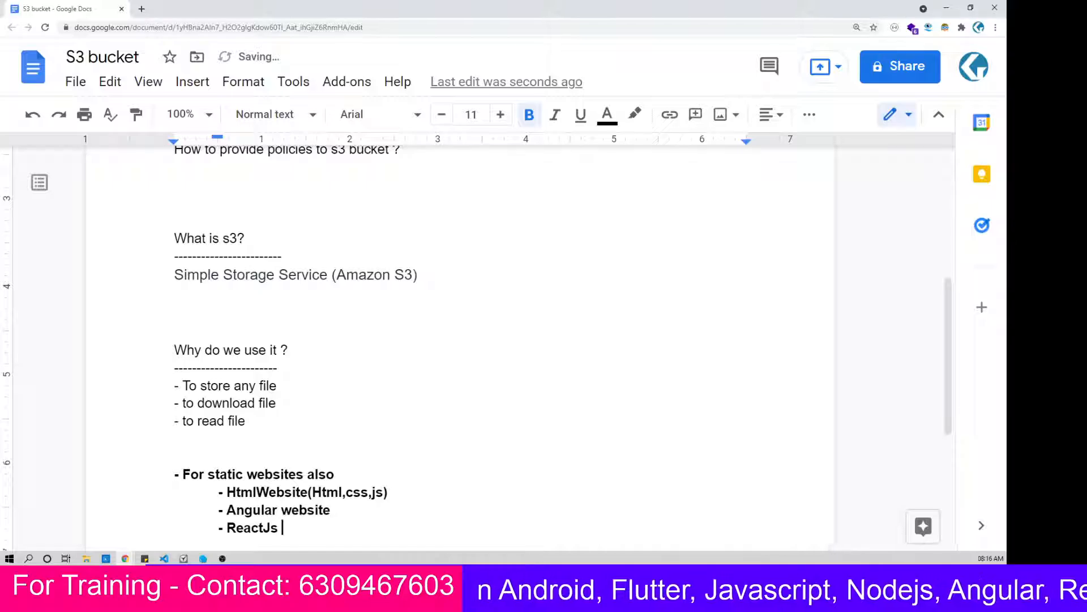
pyautogui.write('website')
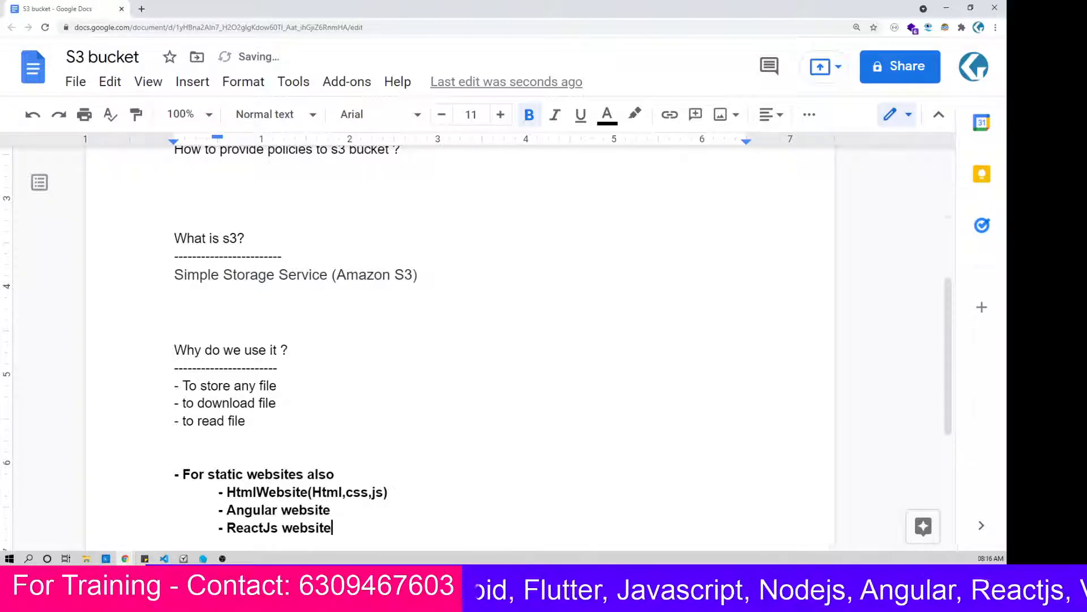
# Step: Add the dash item "VueJs website" below the ReactJs website line
pyautogui.press('Return')
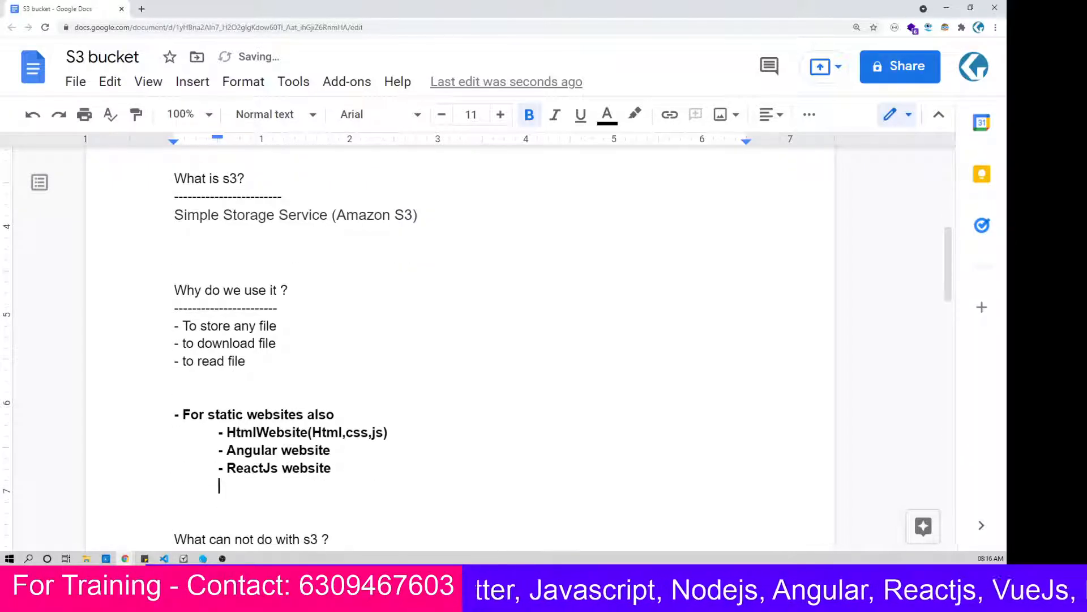
pyautogui.write('- W')
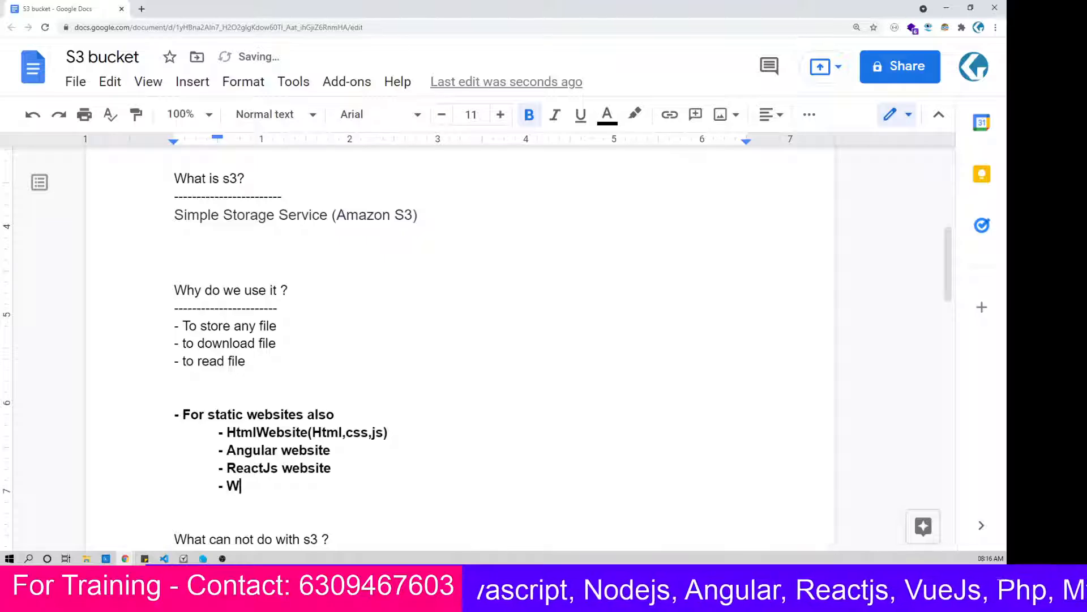
pyautogui.press('BackSpace')
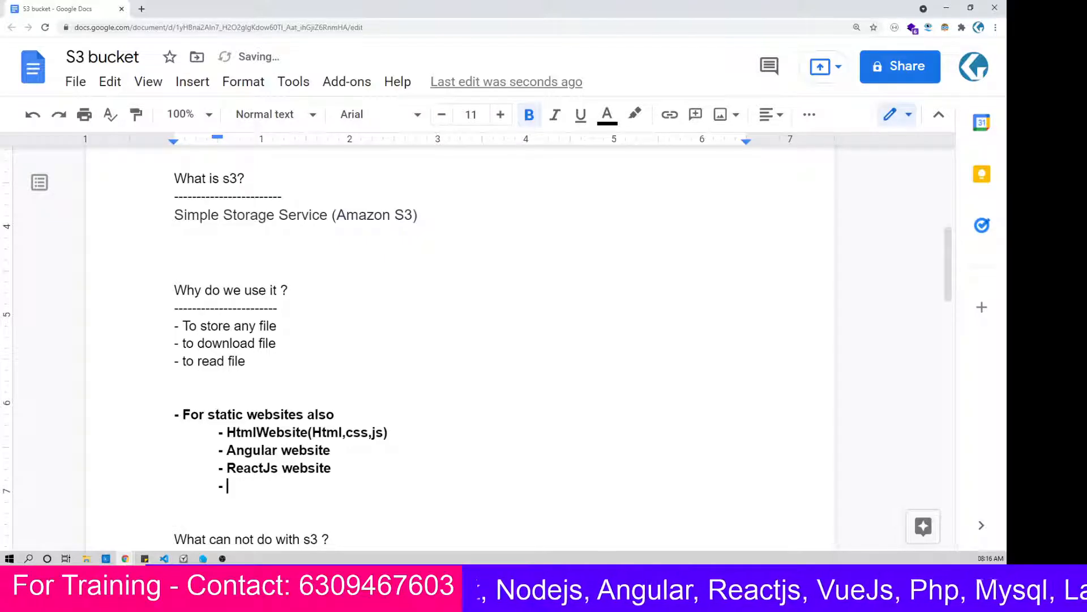
pyautogui.write('VueJs ')
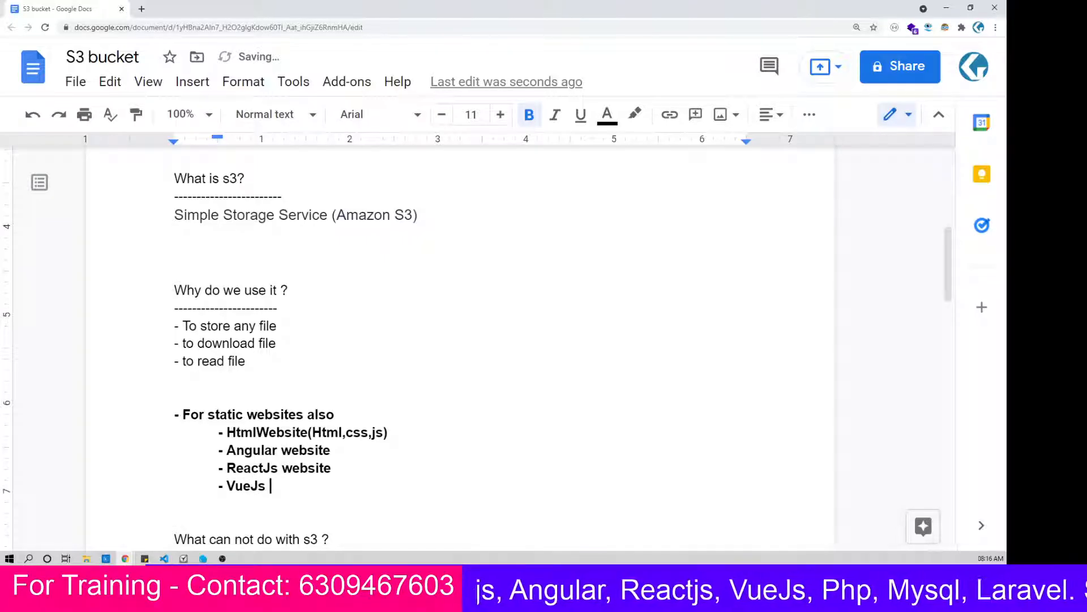
pyautogui.write('website')
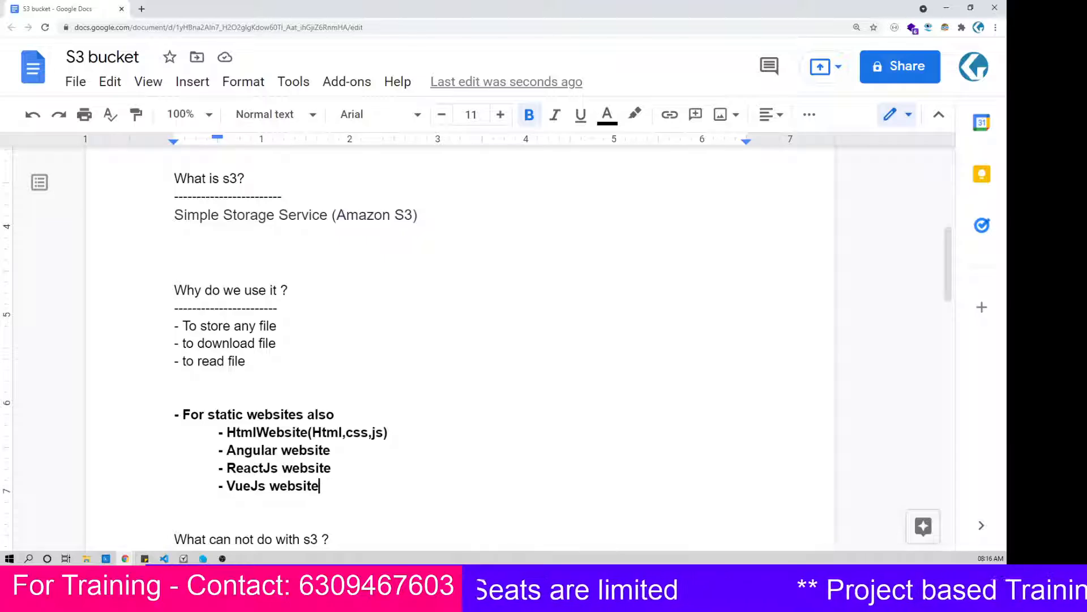
# Step: Write "We cannot install os" on the line under the "What can not do with s3 ?" heading
pyautogui.scroll(-1, 459, 340)
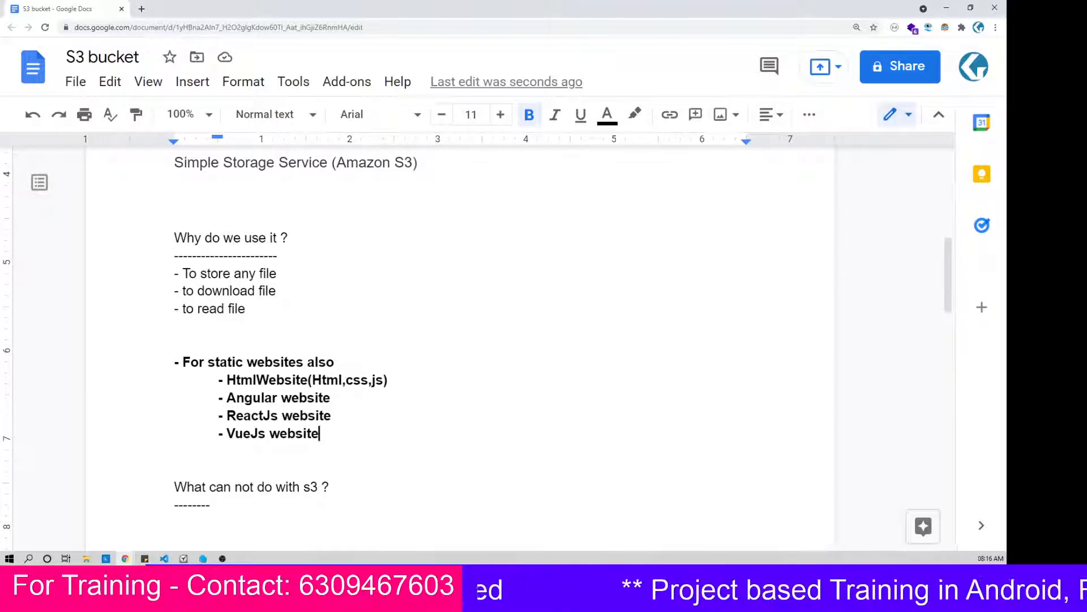
pyautogui.scroll(-2, 460, 339)
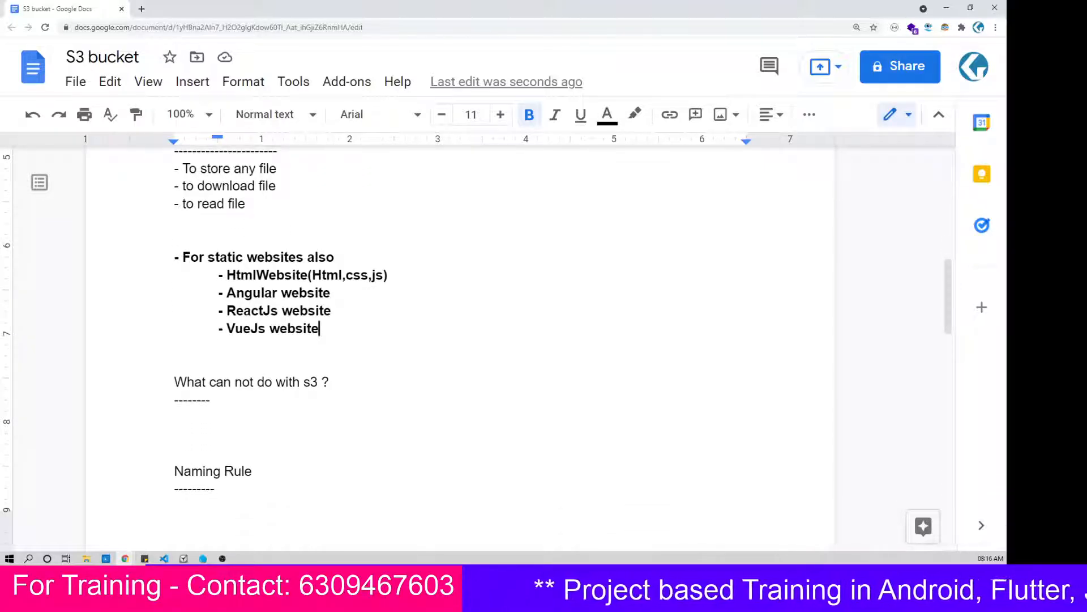
pyautogui.click(175, 417)
pyautogui.write('We ')
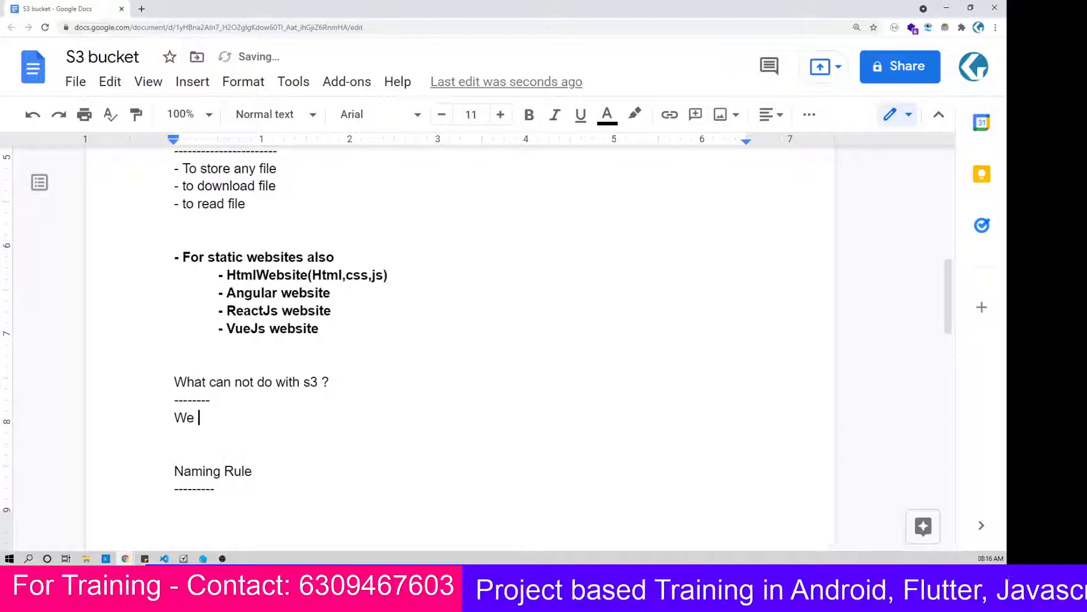
pyautogui.write('cann')
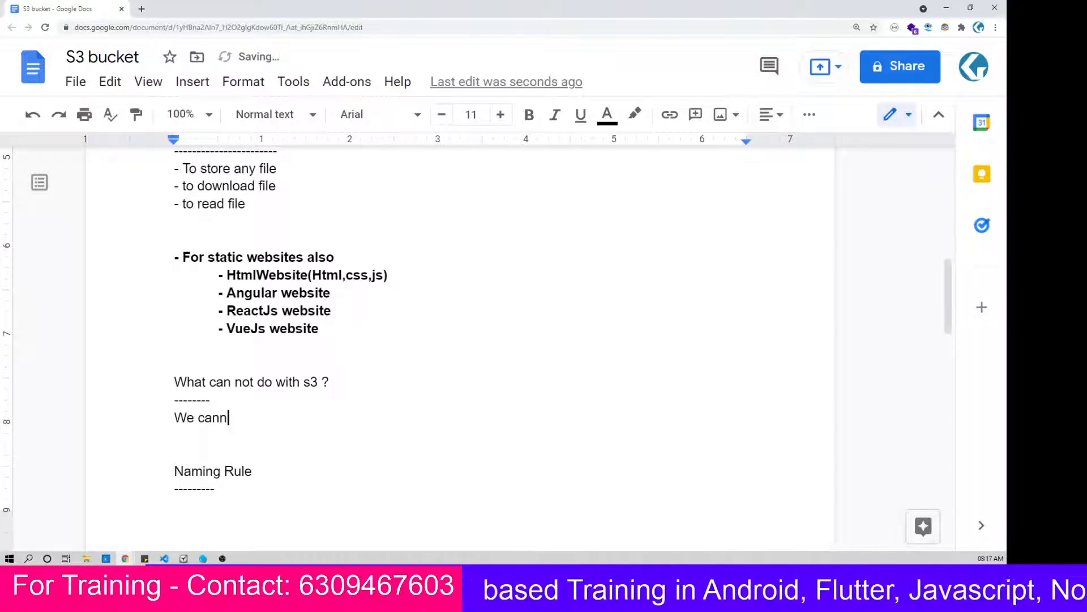
pyautogui.write('ot install ')
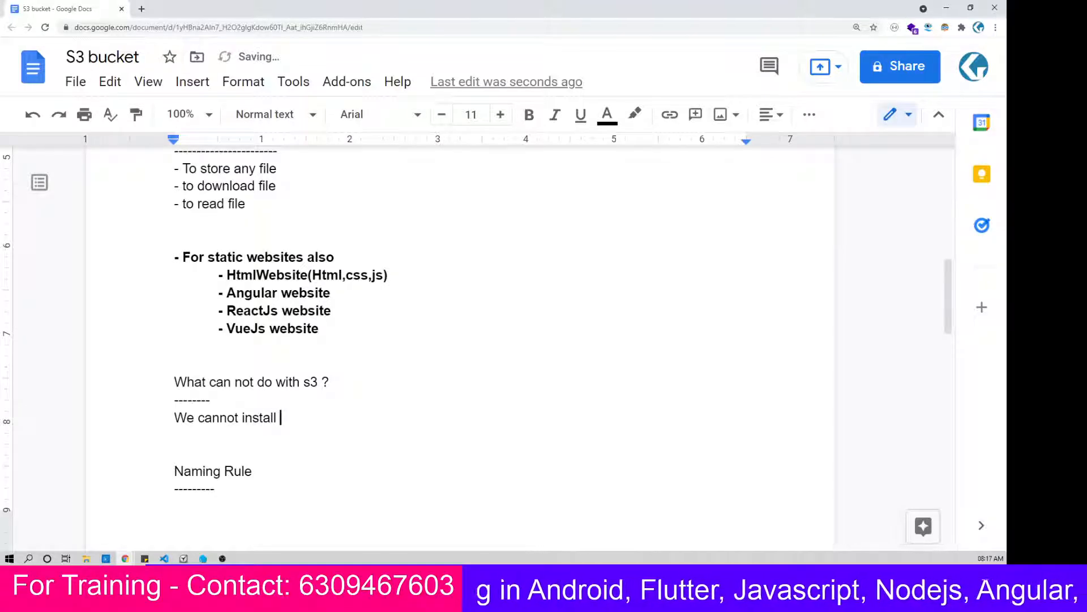
pyautogui.write('od')
pyautogui.press('BackSpace')
pyautogui.write('s')
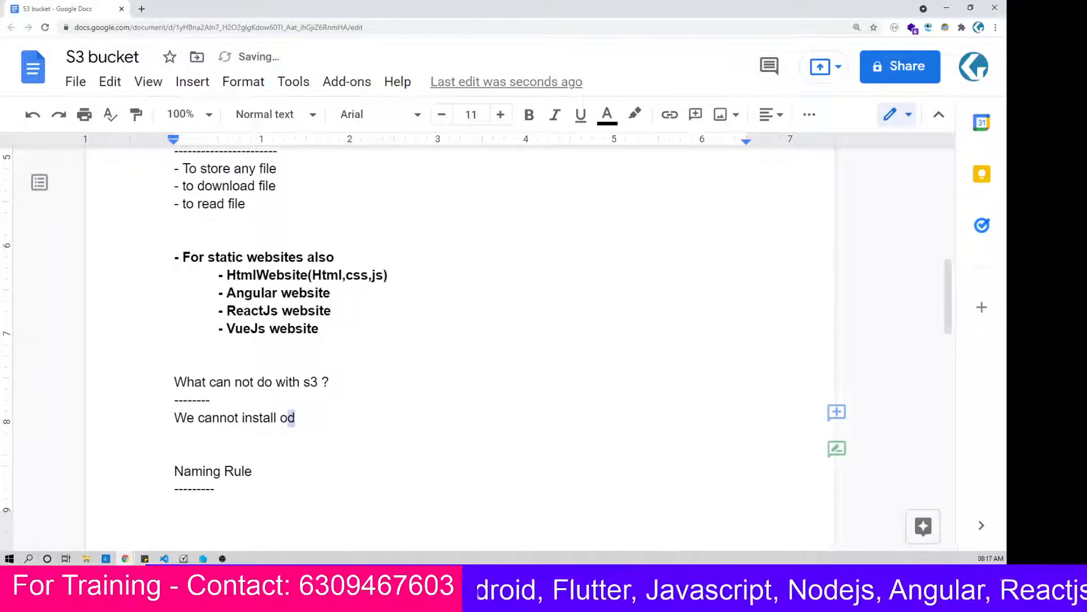
pyautogui.write('()')
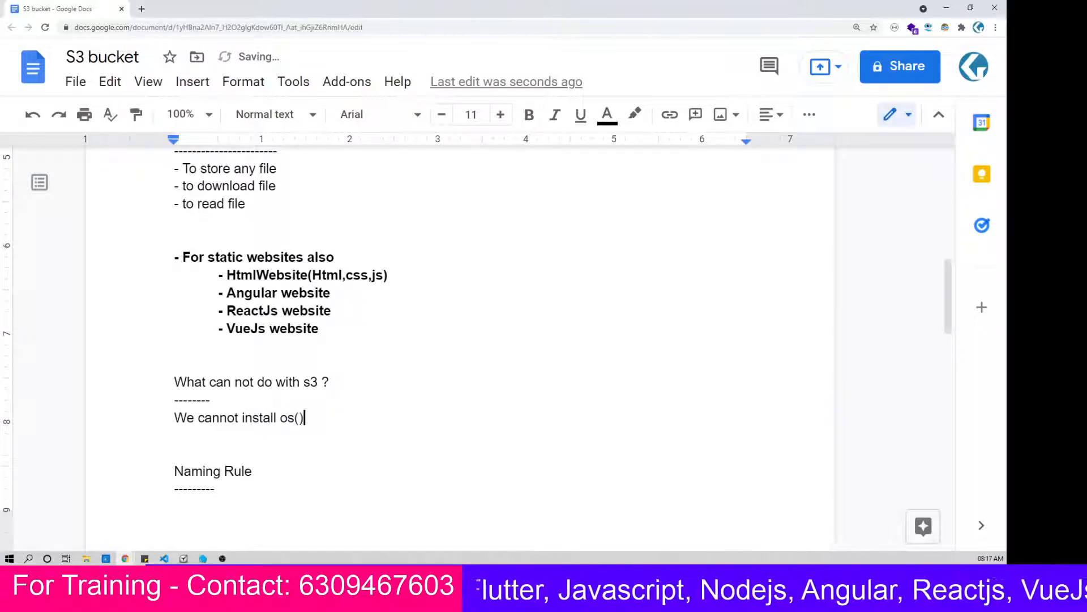
# Step: Append the bracketed examples "(Ubuntu, WIndowsServer, Linux, Red hat)" directly after "os"
pyautogui.press('Left')
pyautogui.write('Ubuntu')
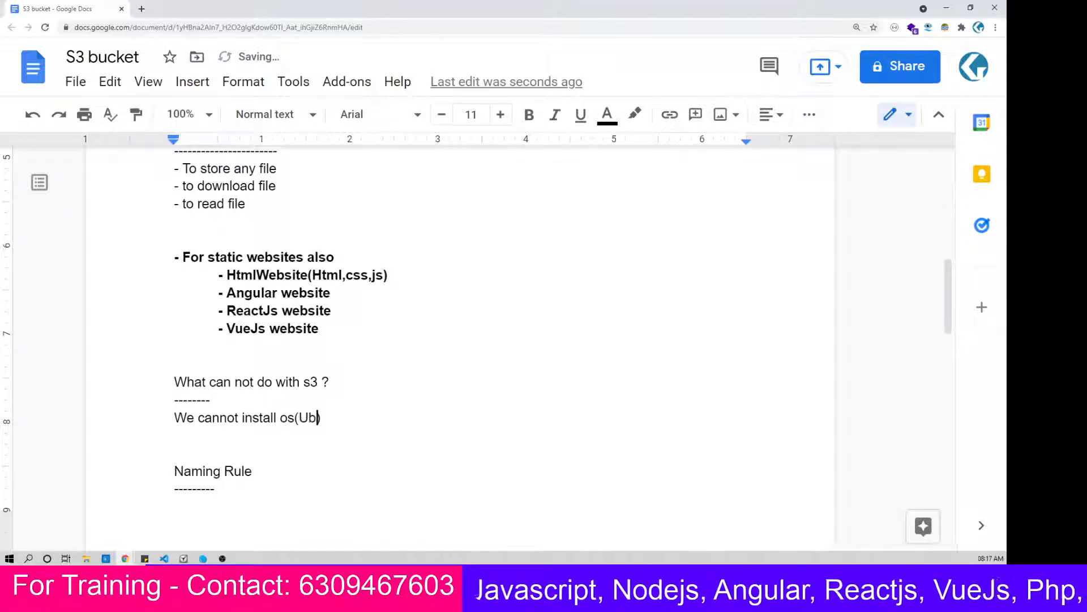
pyautogui.write(', ')
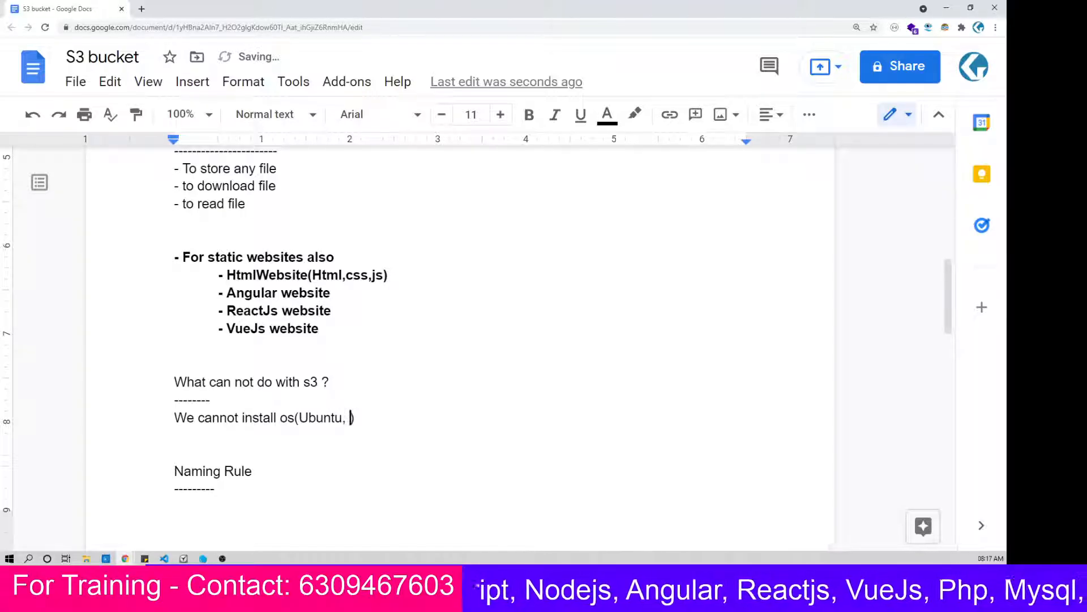
pyautogui.write('WIndows')
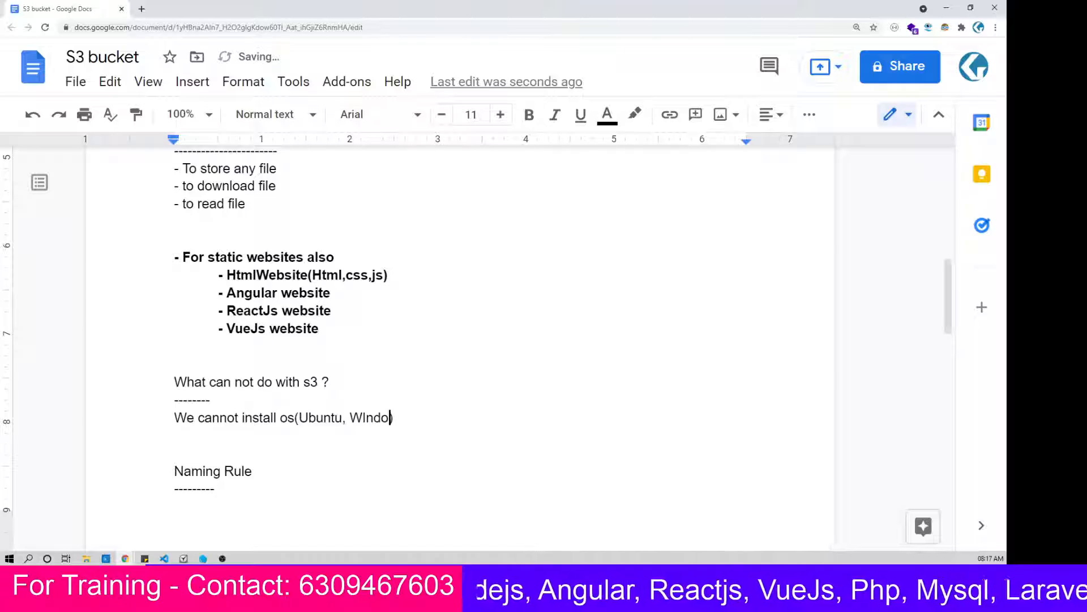
pyautogui.write('Server')
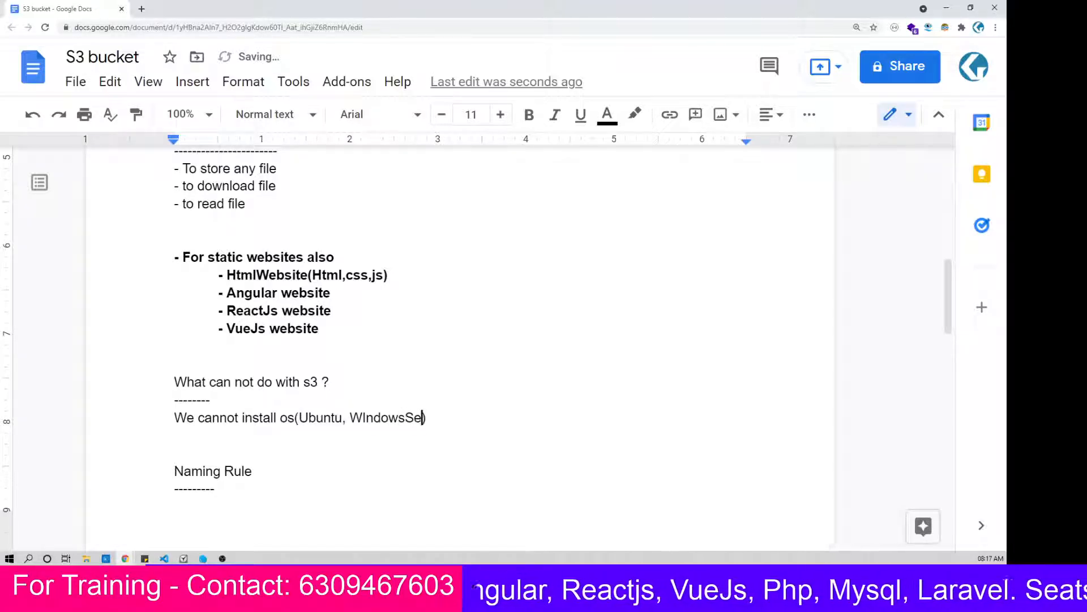
pyautogui.write(', ')
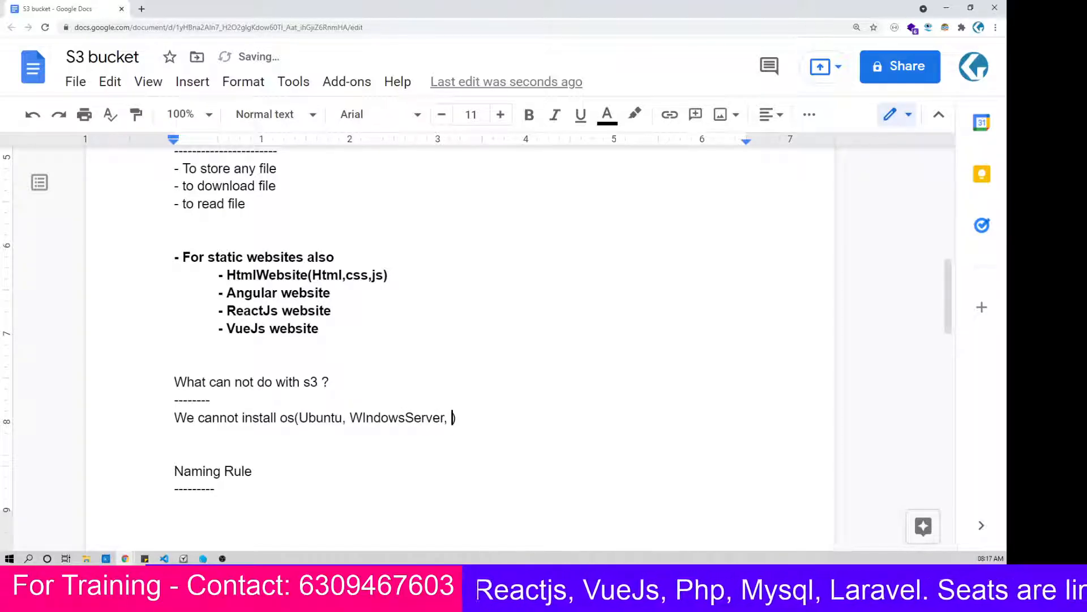
pyautogui.write('Linux, ')
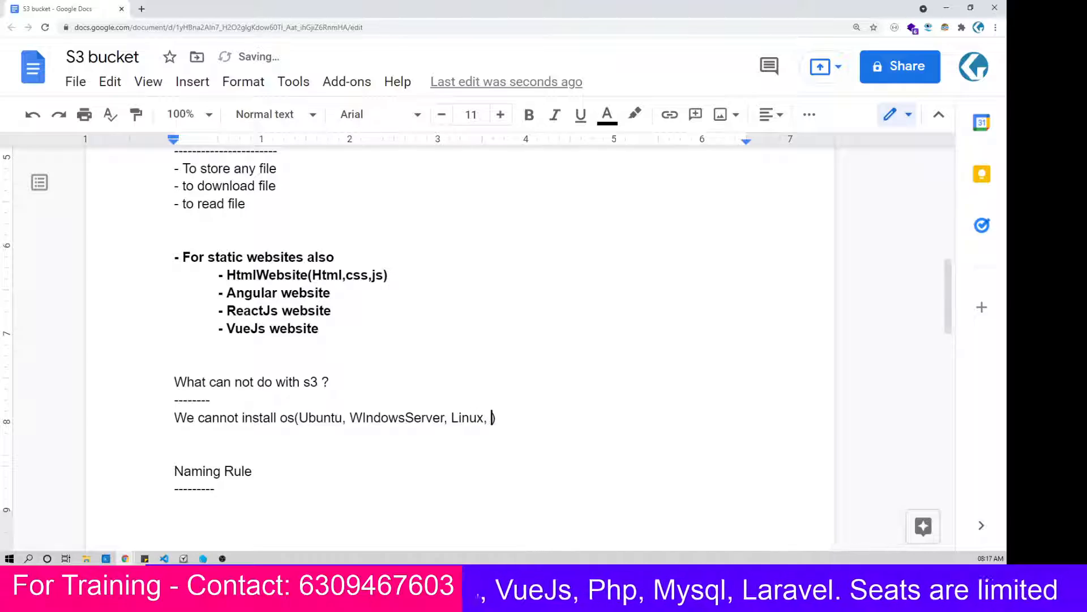
pyautogui.write('Red ha')
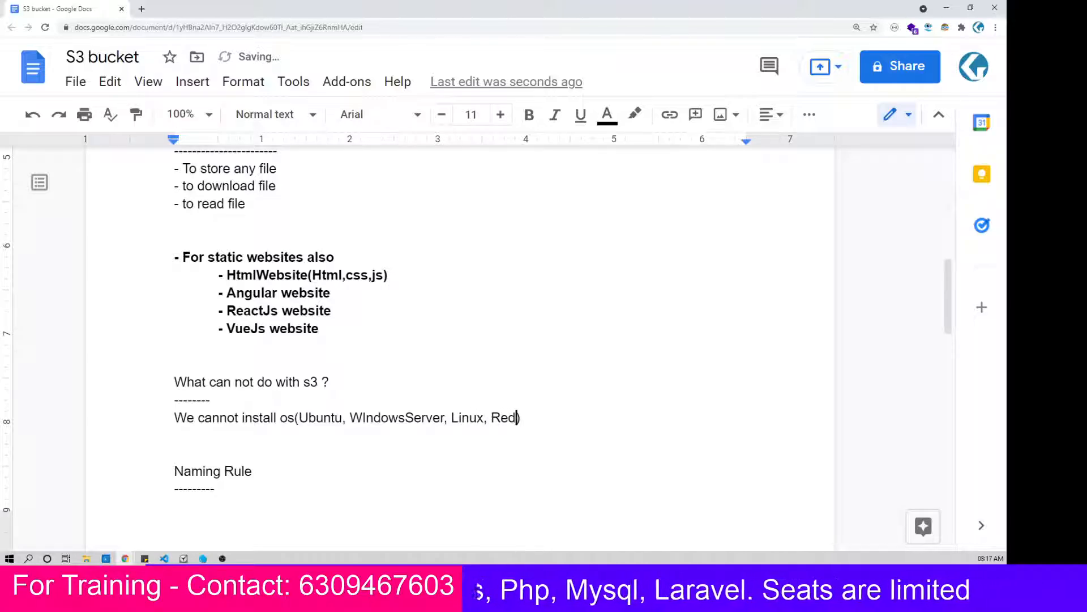
pyautogui.write('t')
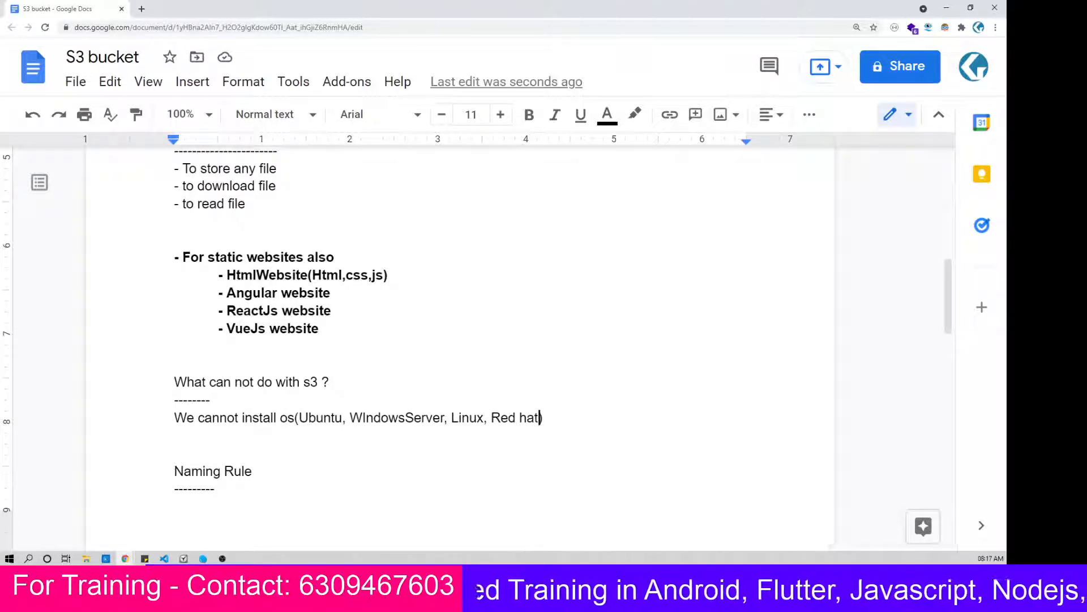
# Step: Move the "Naming Rule" heading and its dashed underline onto the second page by adding blank lines above it
pyautogui.scroll(-1, 460, 340)
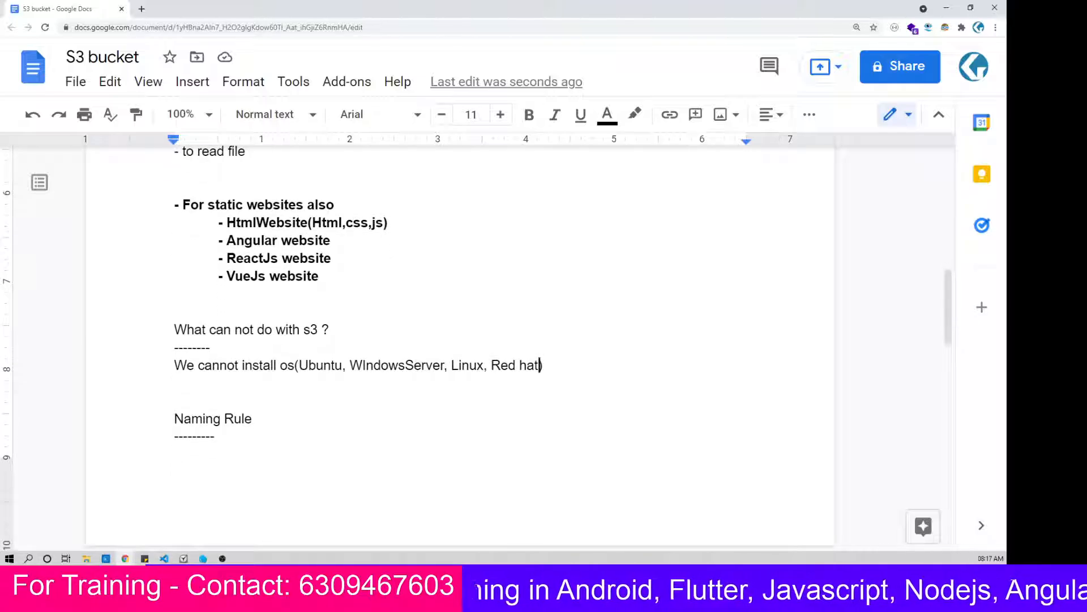
pyautogui.scroll(15, 460, 340)
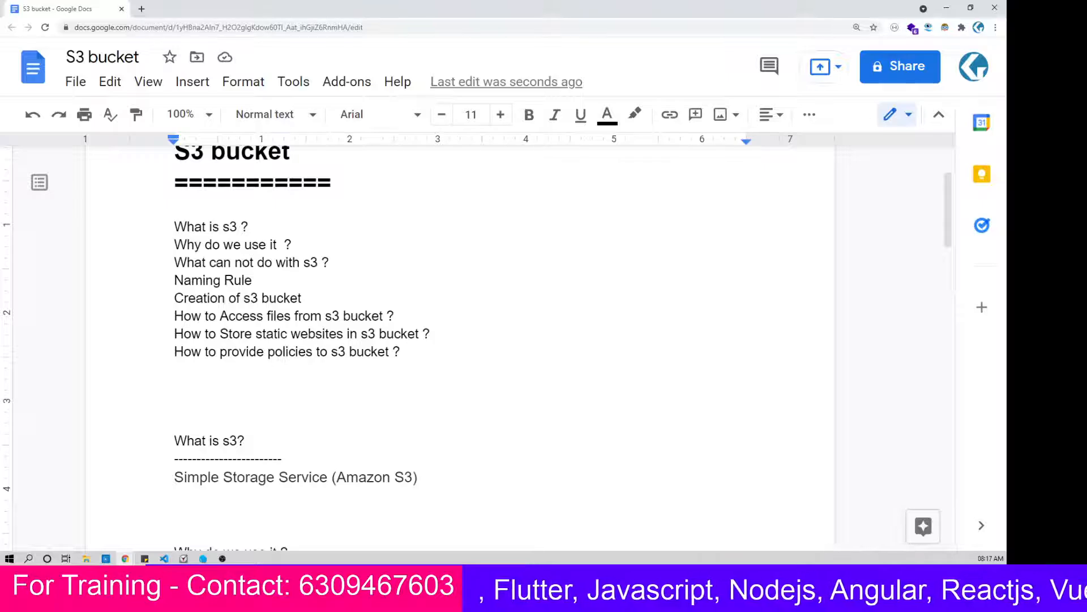
pyautogui.scroll(-1, 460, 340)
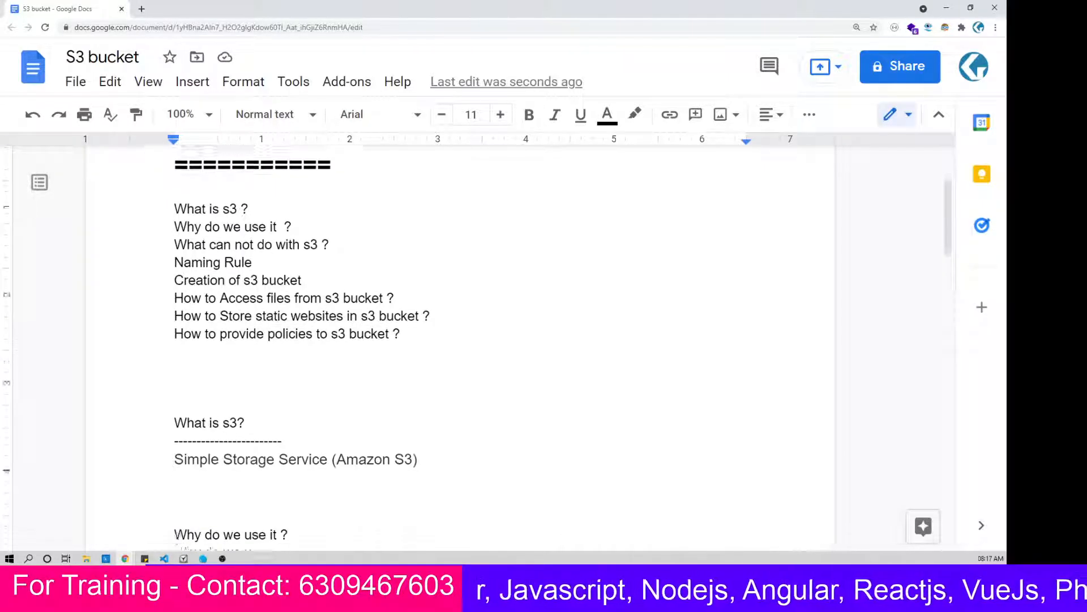
pyautogui.scroll(-1, 460, 339)
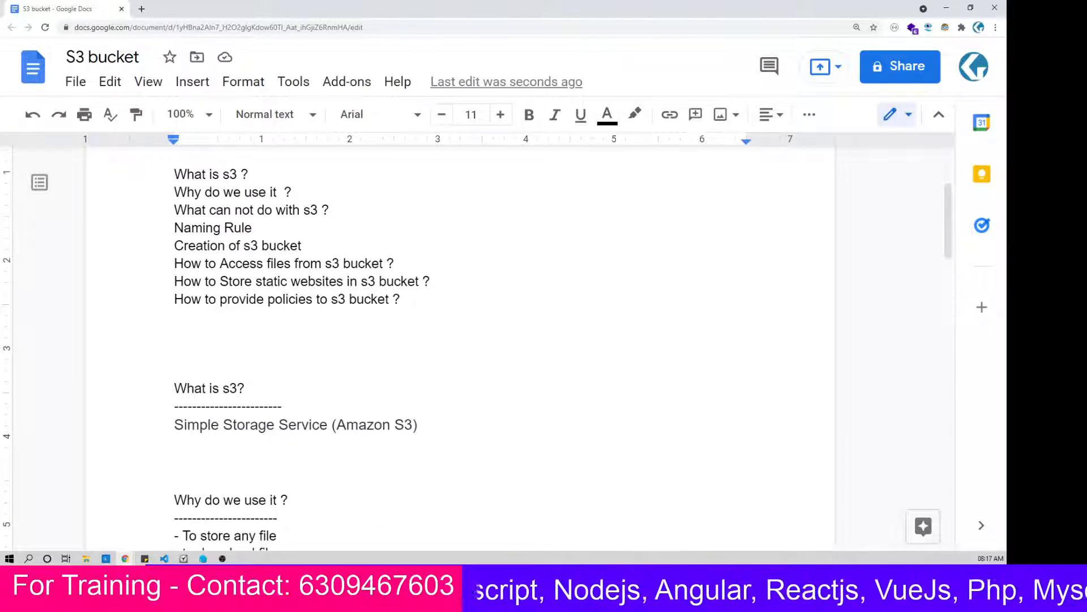
pyautogui.scroll(-5, 460, 340)
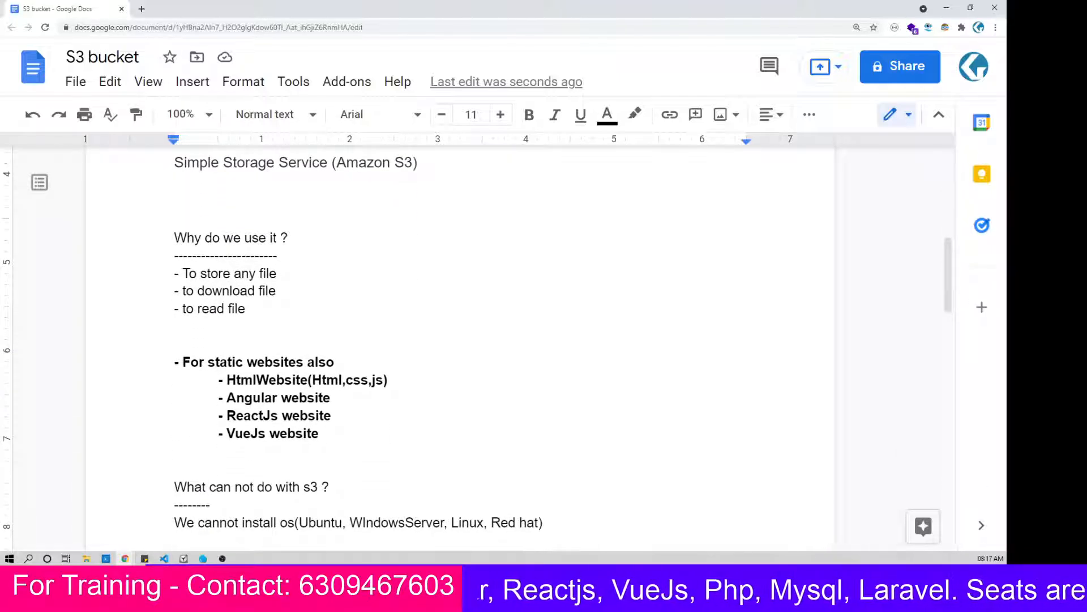
pyautogui.scroll(-3, 460, 339)
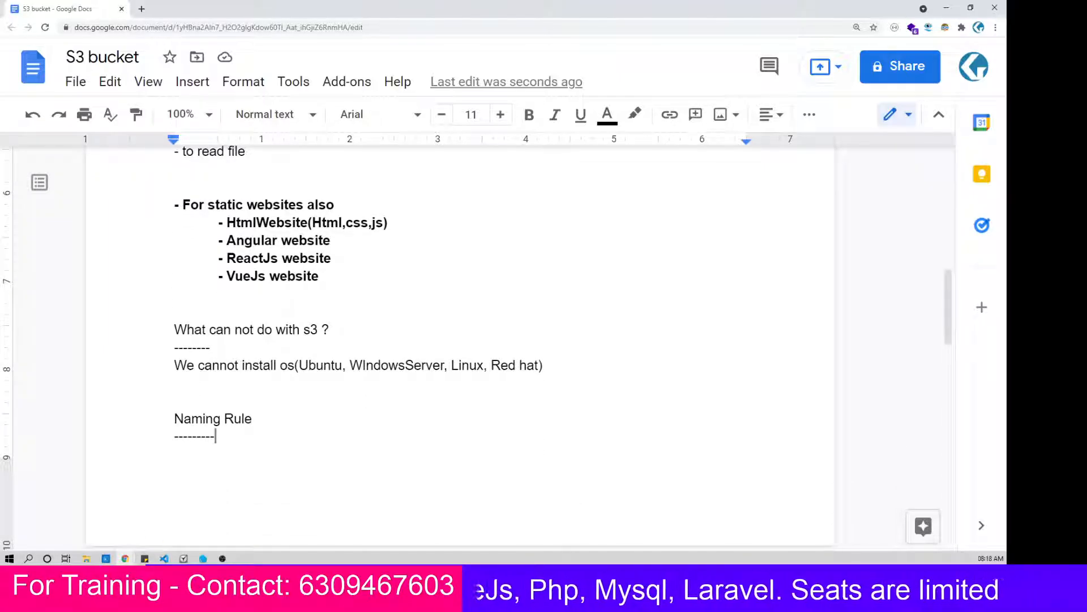
pyautogui.press('Return')
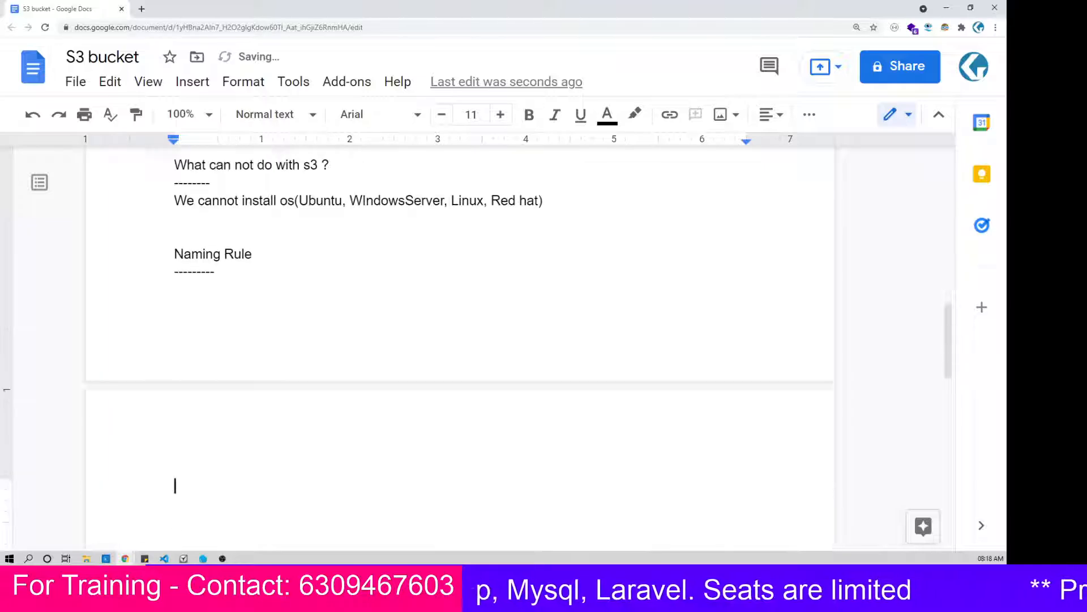
pyautogui.click(175, 254)
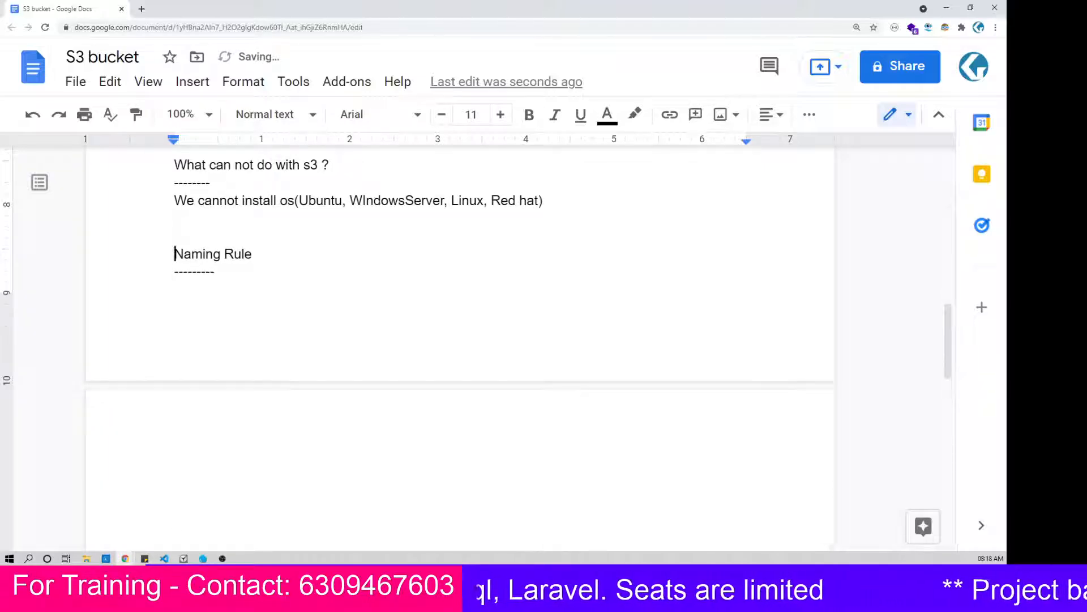
pyautogui.press('Return')
pyautogui.press('Return')
pyautogui.press('Return')
pyautogui.press('Return')
pyautogui.press('Return')
pyautogui.press('Return')
pyautogui.press('Down')
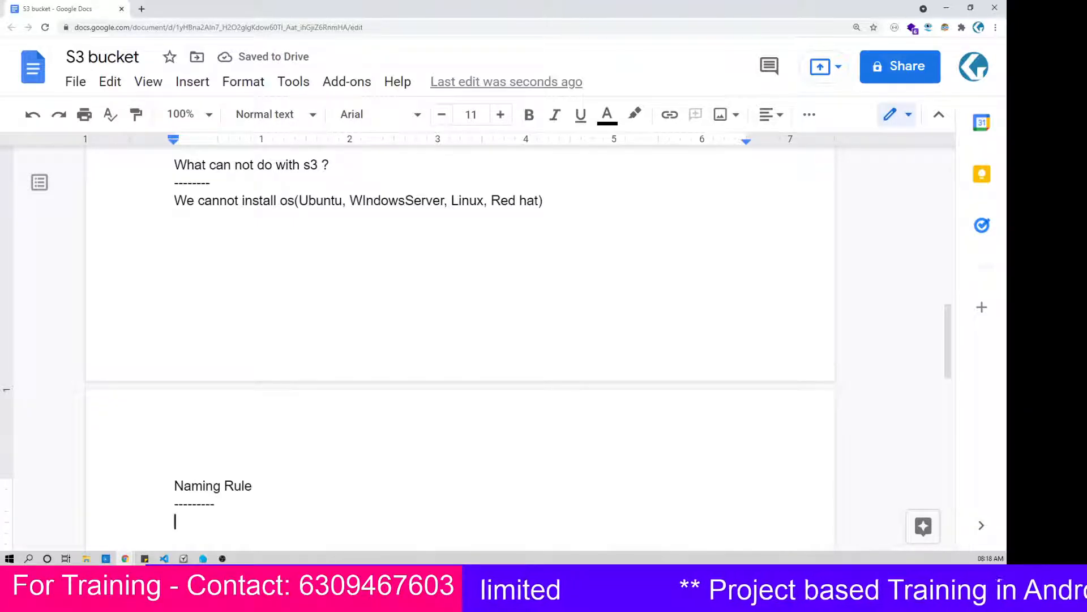
# Step: Write "Available names" on the line under the "Naming Rule" heading's dashes
pyautogui.write('av')
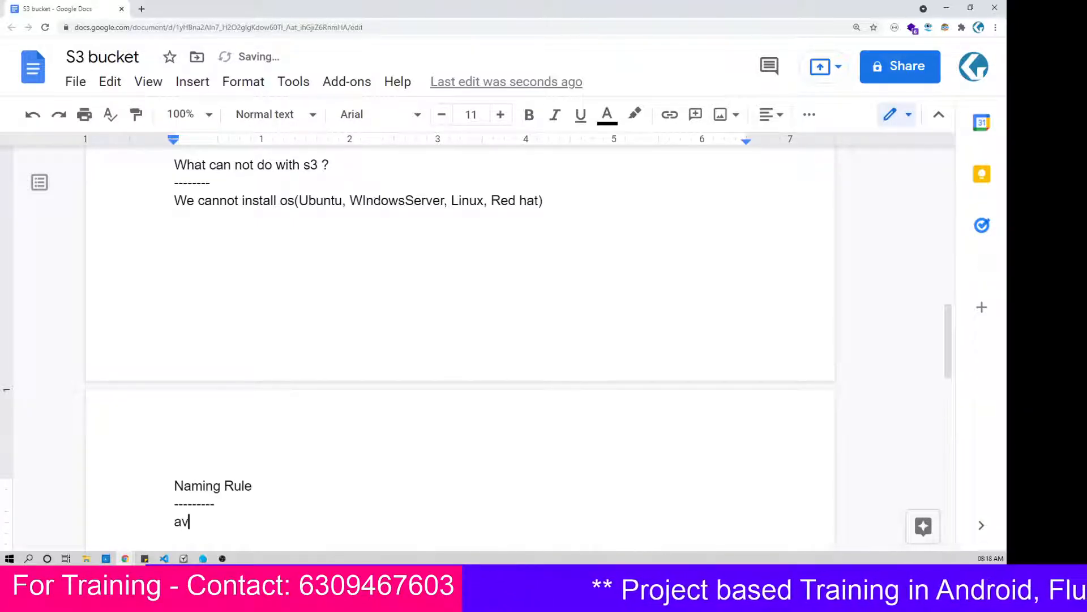
pyautogui.write('il')
pyautogui.press('BackSpace')
pyautogui.press('BackSpace')
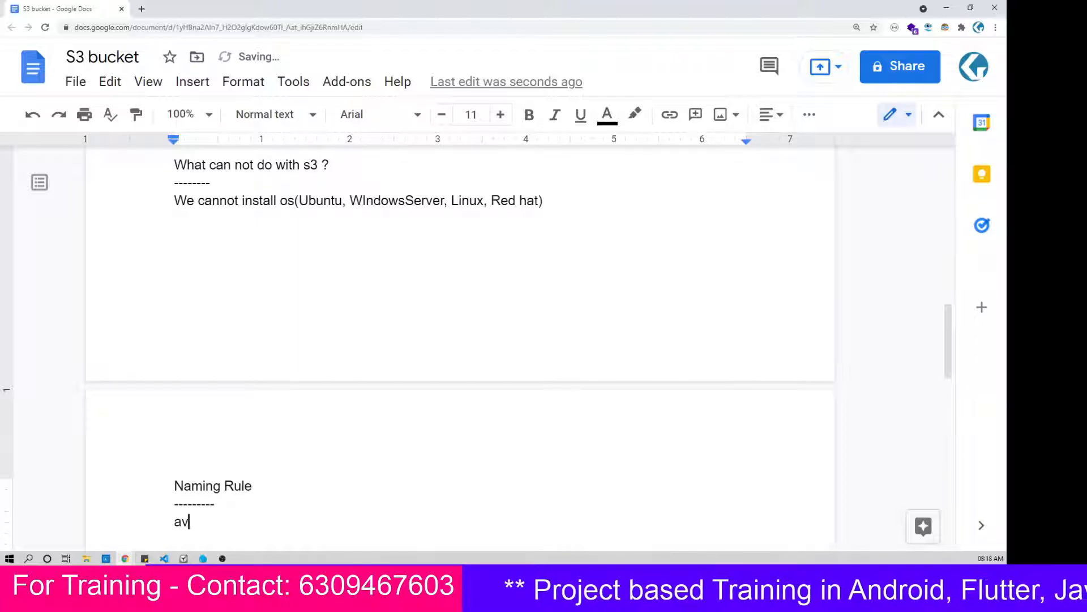
pyautogui.write('ailable names')
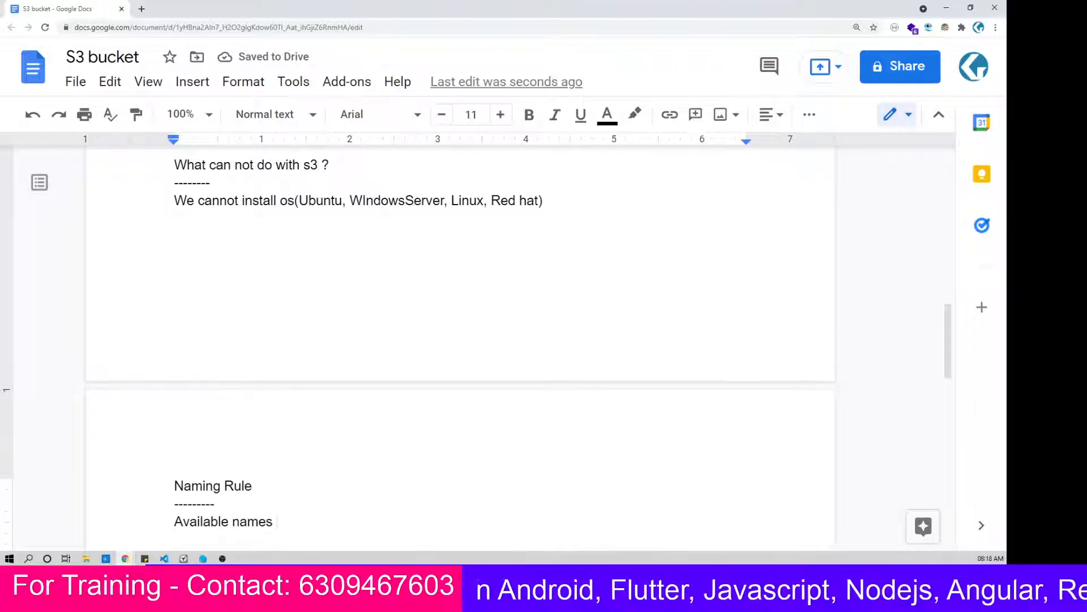
# Step: Copy "Creation of s3 bucket" from the topic list at the document's start and paste it as a heading below "Available names", leaving blank lines between
pyautogui.scroll(-4, 460, 346)
pyautogui.scroll(11, 460, 345)
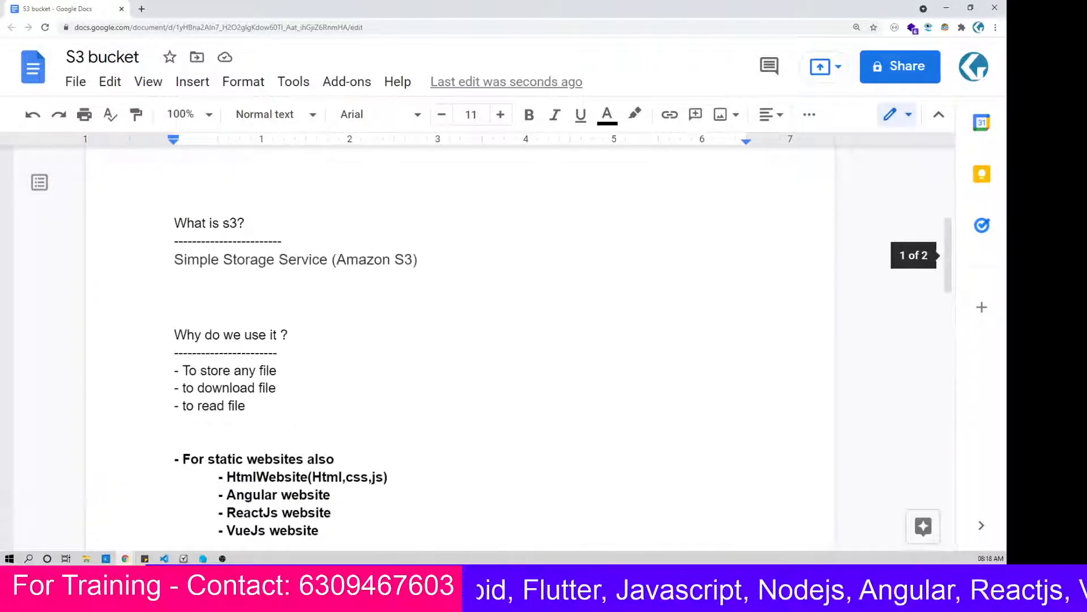
pyautogui.scroll(4, 459, 345)
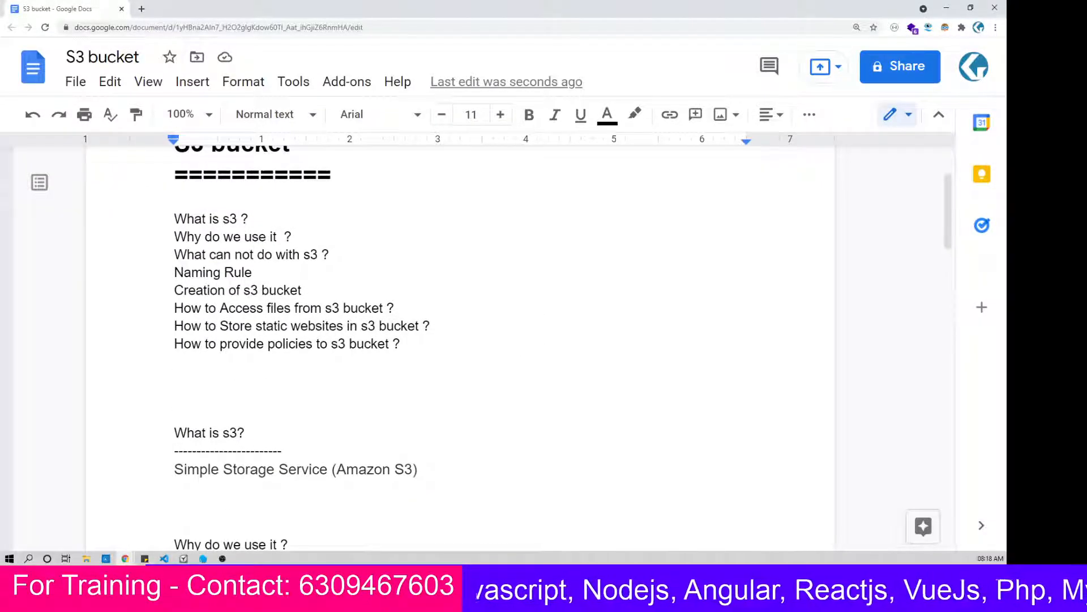
pyautogui.moveTo(302, 291); pyautogui.dragTo(173, 290)
pyautogui.hotkey('ctrl', 'c')
pyautogui.scroll(-16, 460, 346)
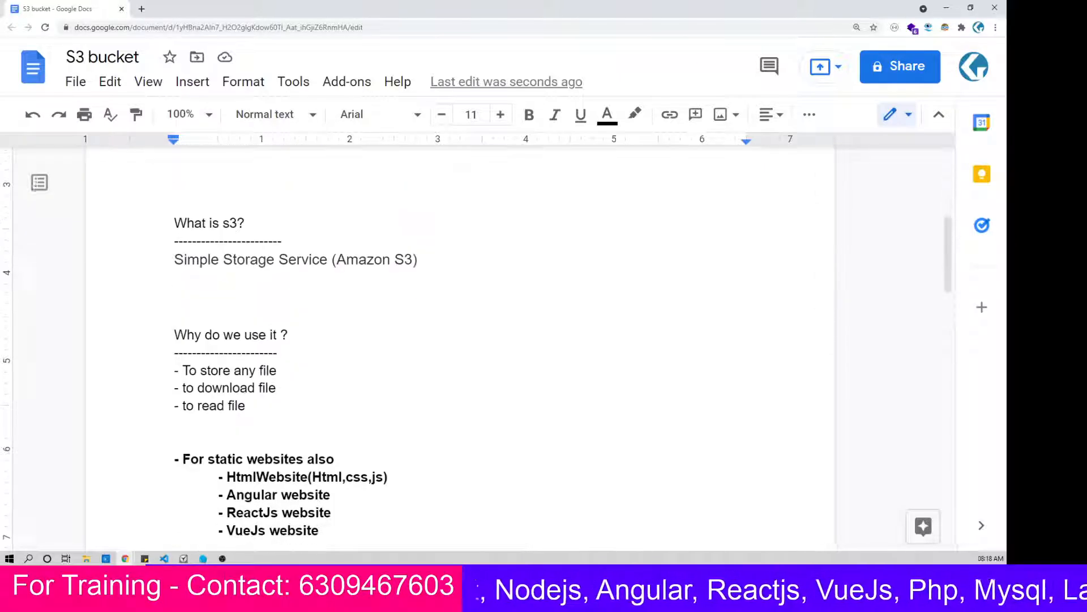
pyautogui.click(175, 327)
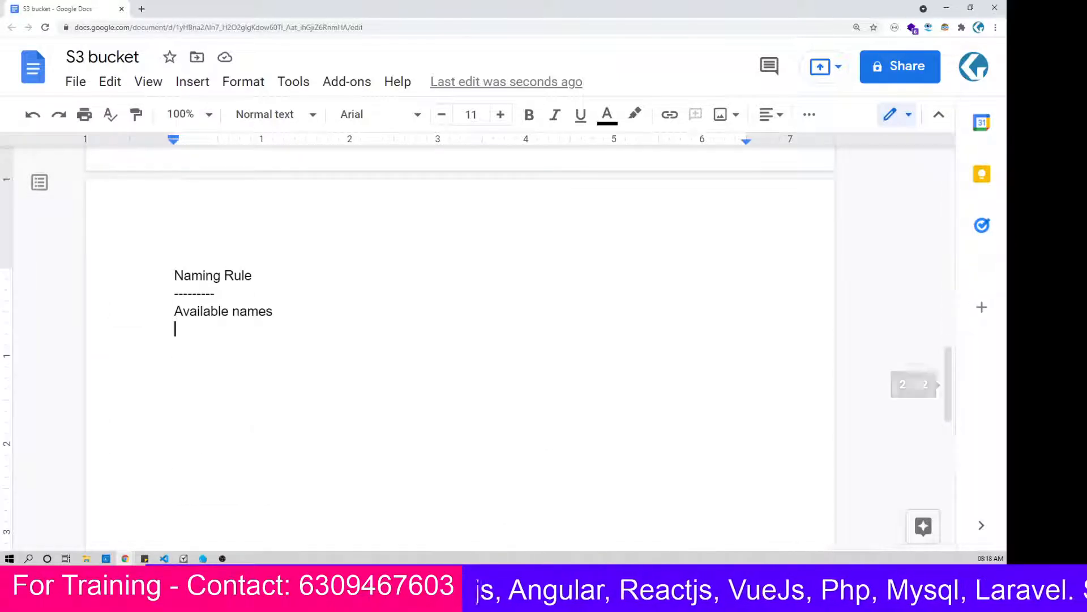
pyautogui.press('Return')
pyautogui.press('Return')
pyautogui.hotkey('ctrl', 'v')
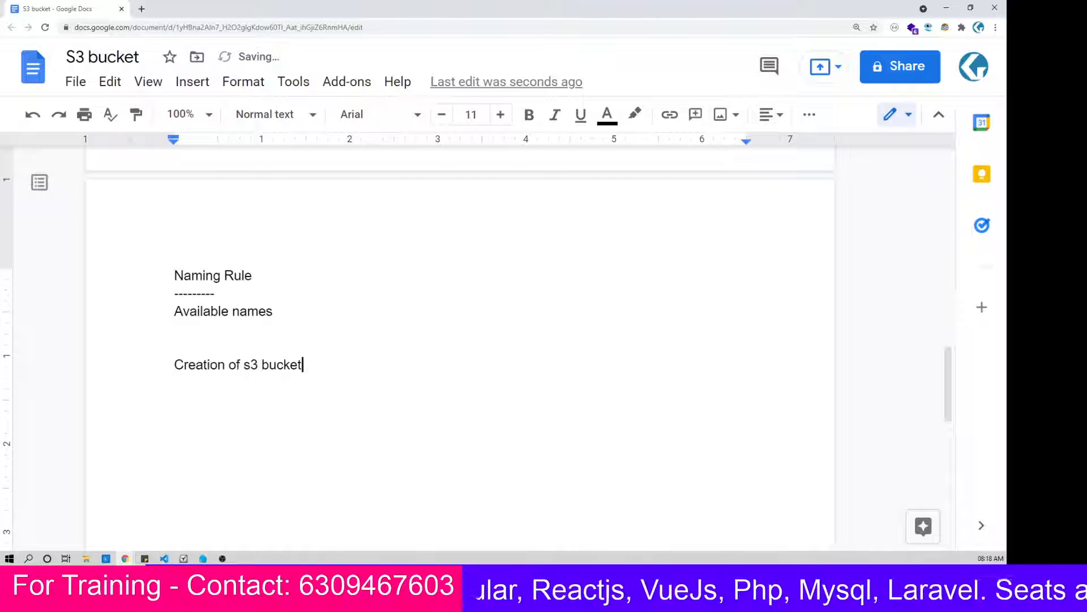
pyautogui.press('Return')
pyautogui.write('===============')
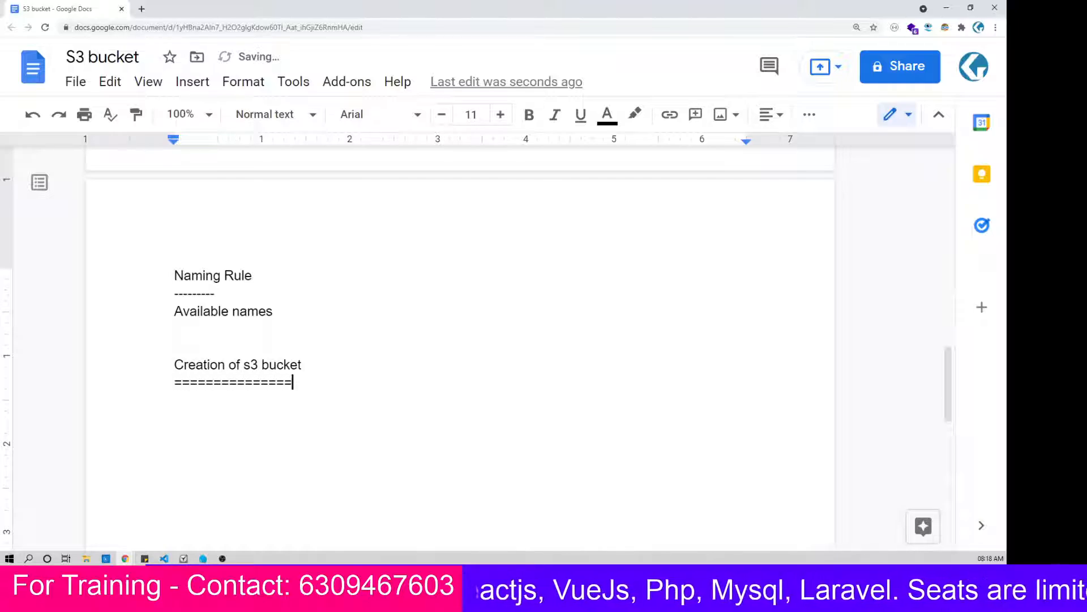
pyautogui.hotkey('shift', 'Home')
pyautogui.press('BackSpace')
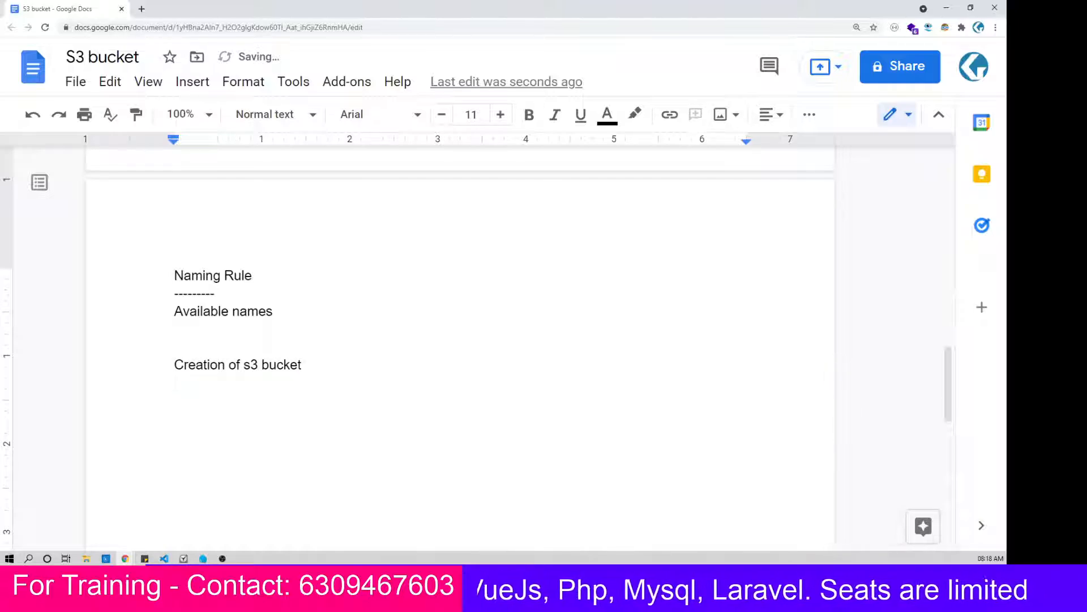
# Step: Underline the "Creation of s3 bucket" heading with a row of dashes and leave blank space below it
pyautogui.write('---------------------------')
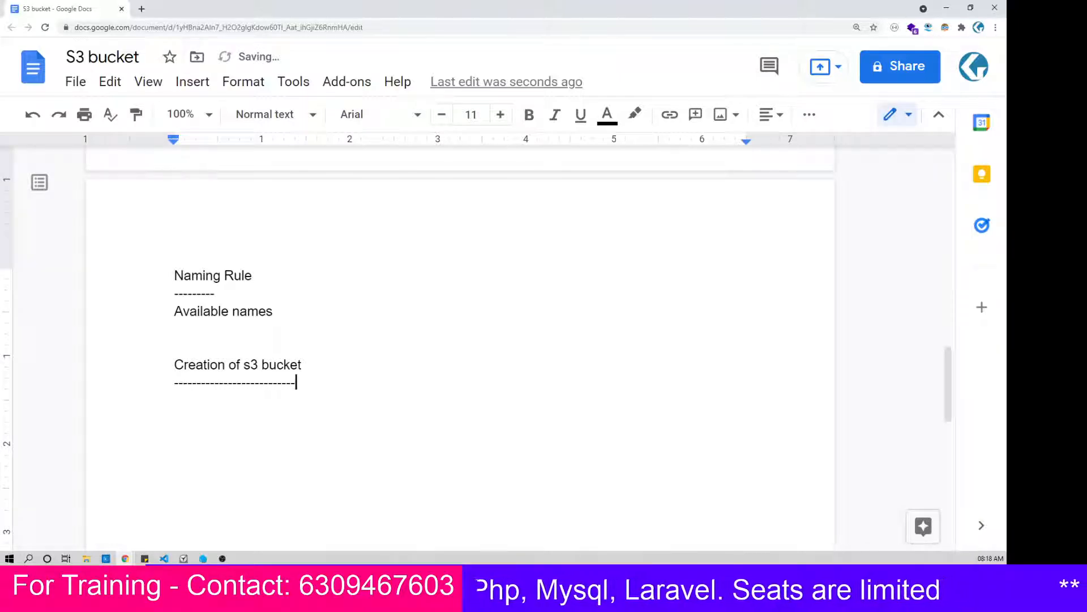
pyautogui.press('Return')
pyautogui.press('Return')
# Step: Add the heading "Upload files" below the bucket creation section and underline it with a row of dashes
pyautogui.write('Up')
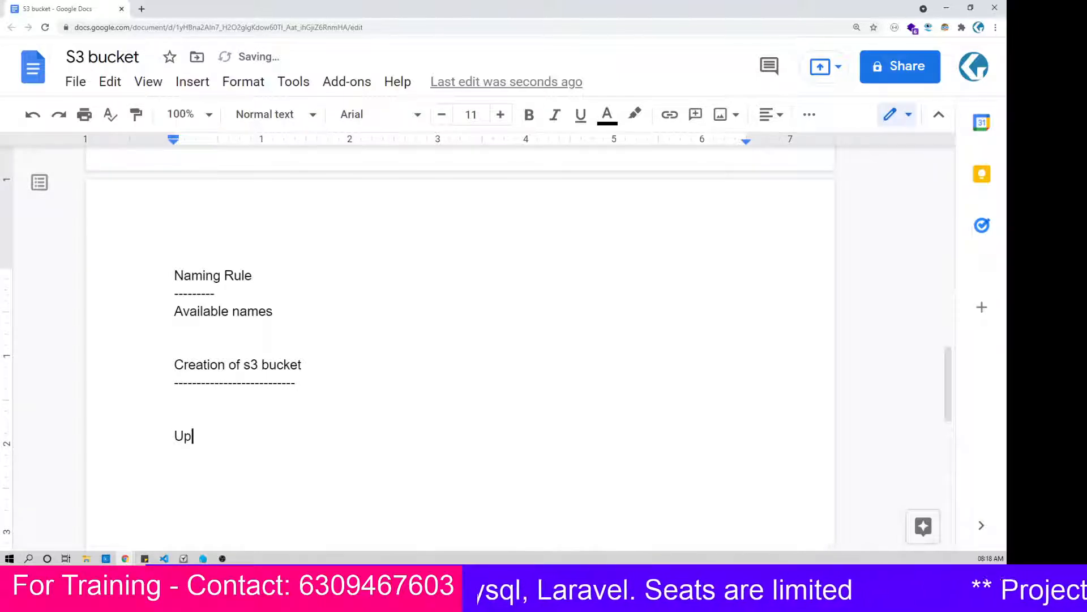
pyautogui.write('load file')
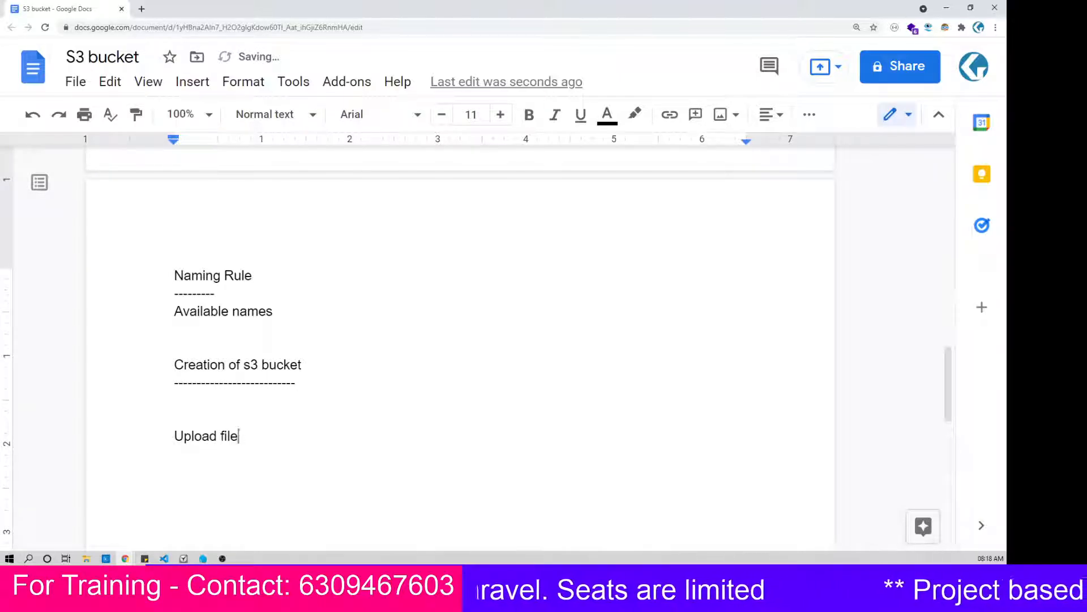
pyautogui.write('s')
pyautogui.press('Return')
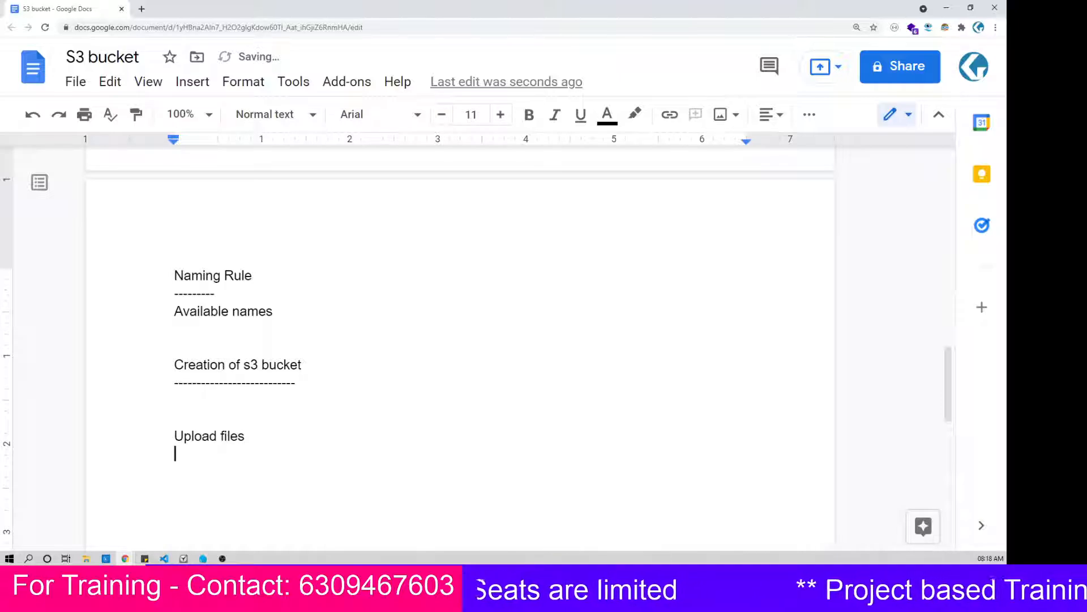
pyautogui.write('------------')
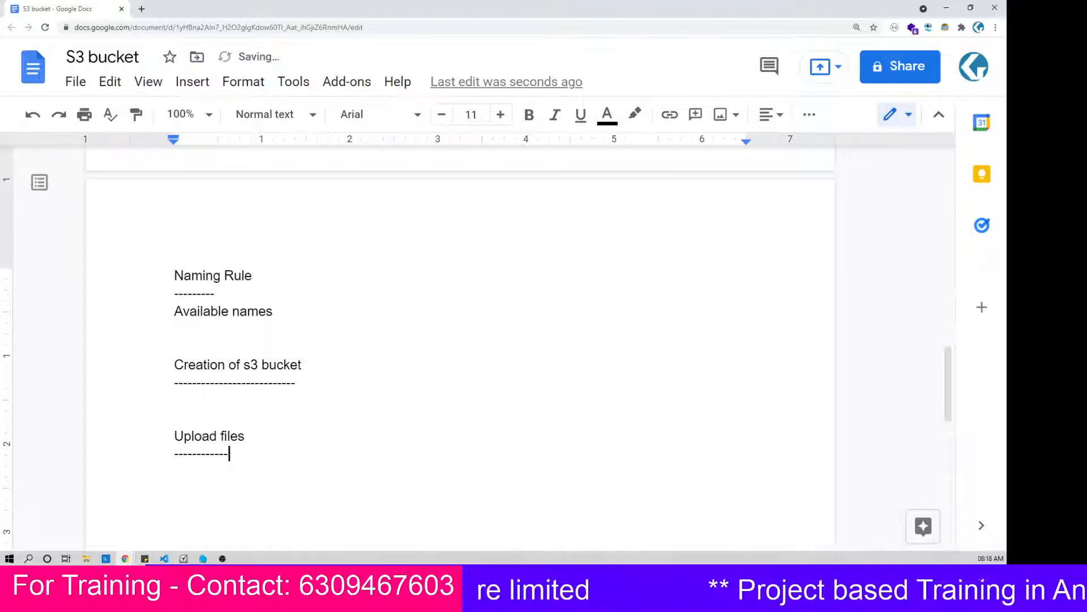
pyautogui.write('---')
pyautogui.press('Return')
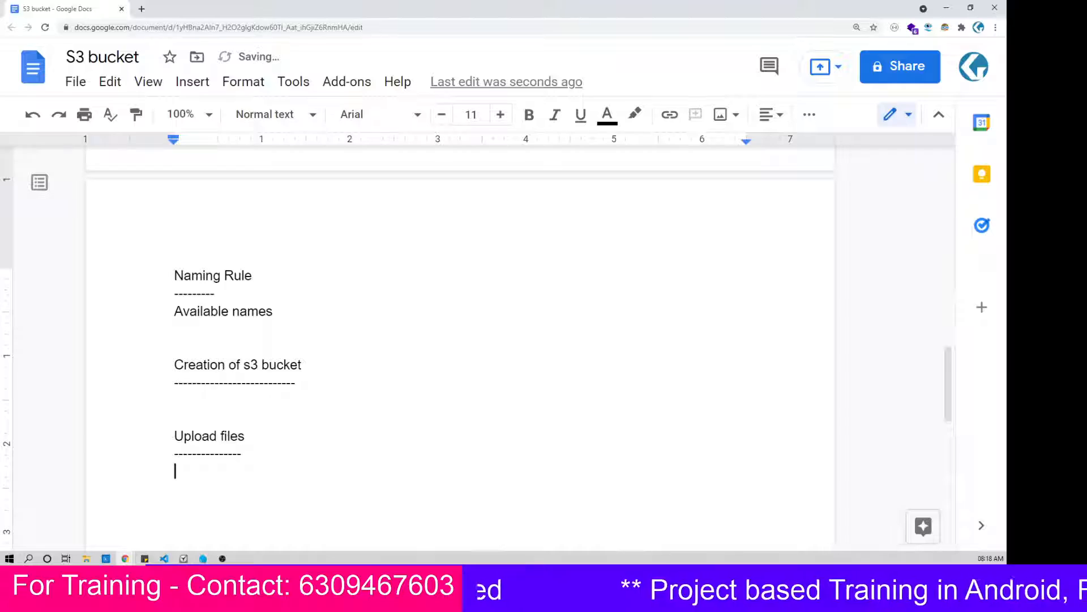
# Step: Switch to the AWS Management Console in the incognito browser window and open the S3 service listed under Storage
pyautogui.click(125, 559)
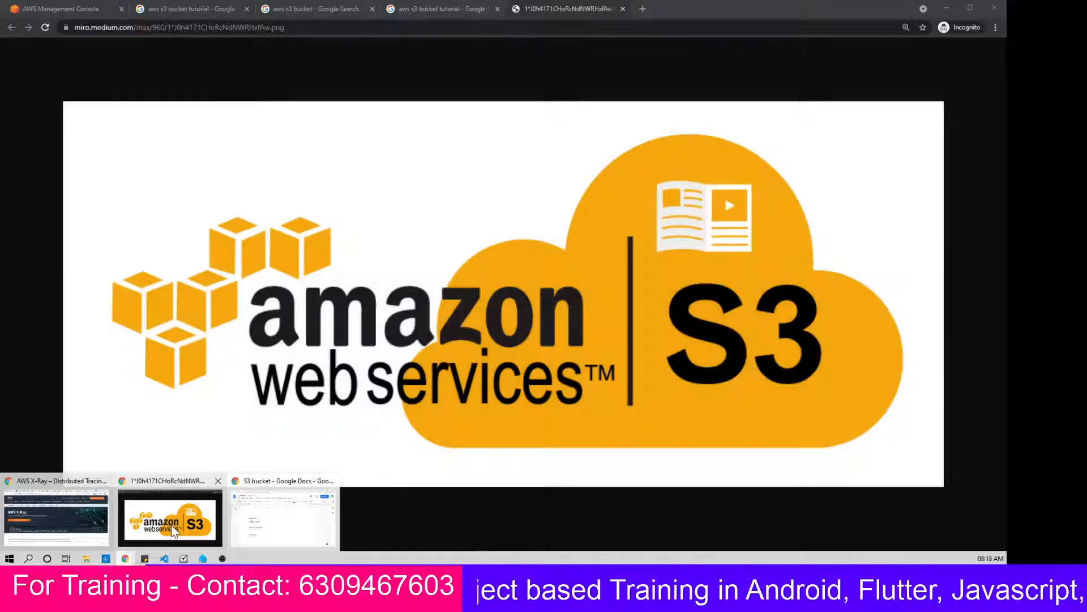
pyautogui.click(171, 525)
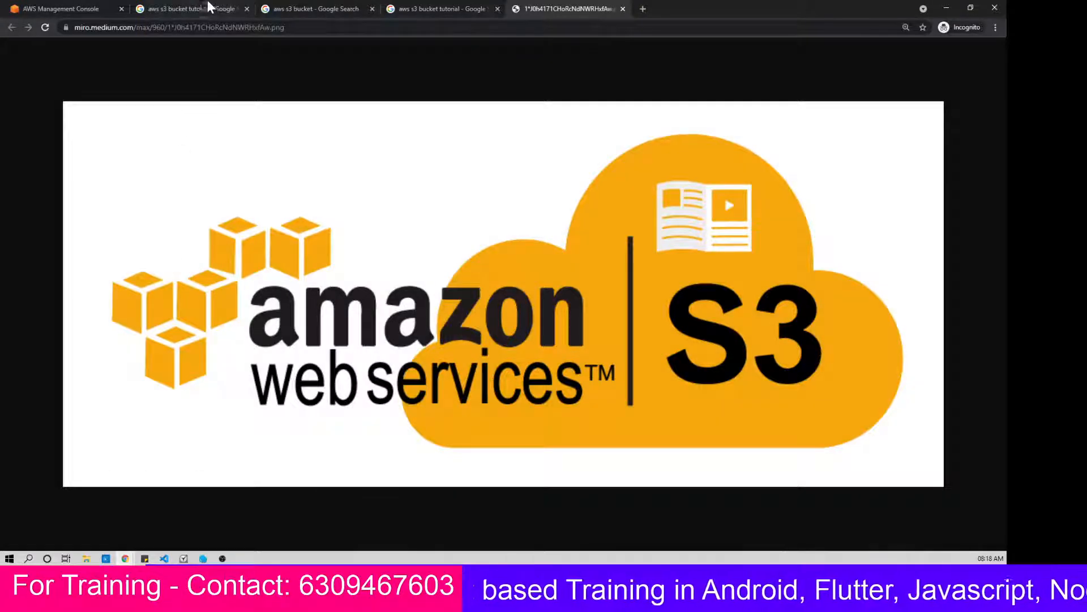
pyautogui.click(76, 10)
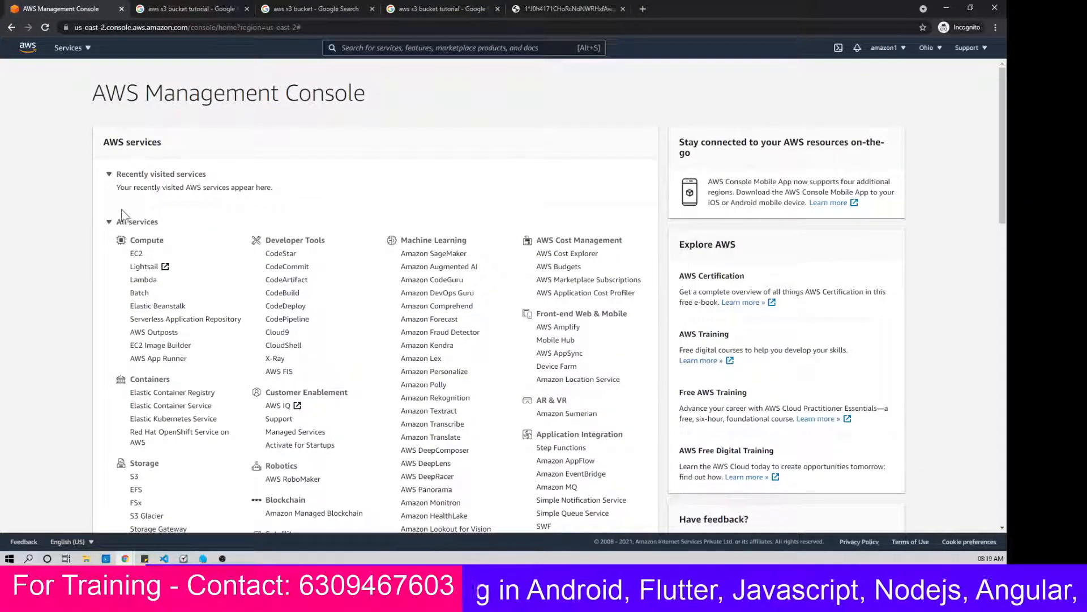
pyautogui.click(135, 224)
pyautogui.click(135, 224)
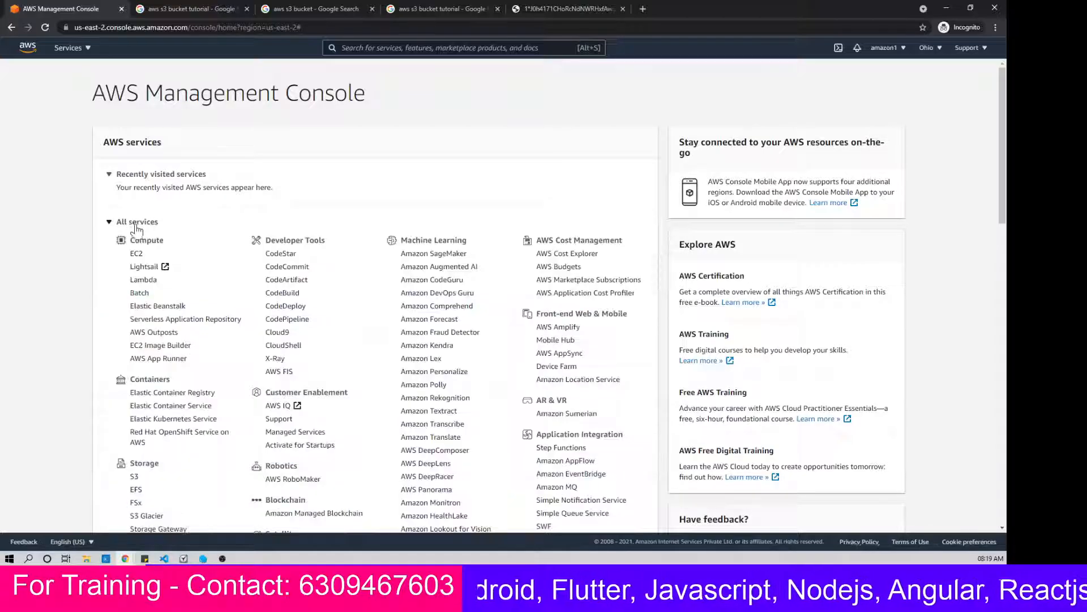
pyautogui.scroll(-1, 181, 362)
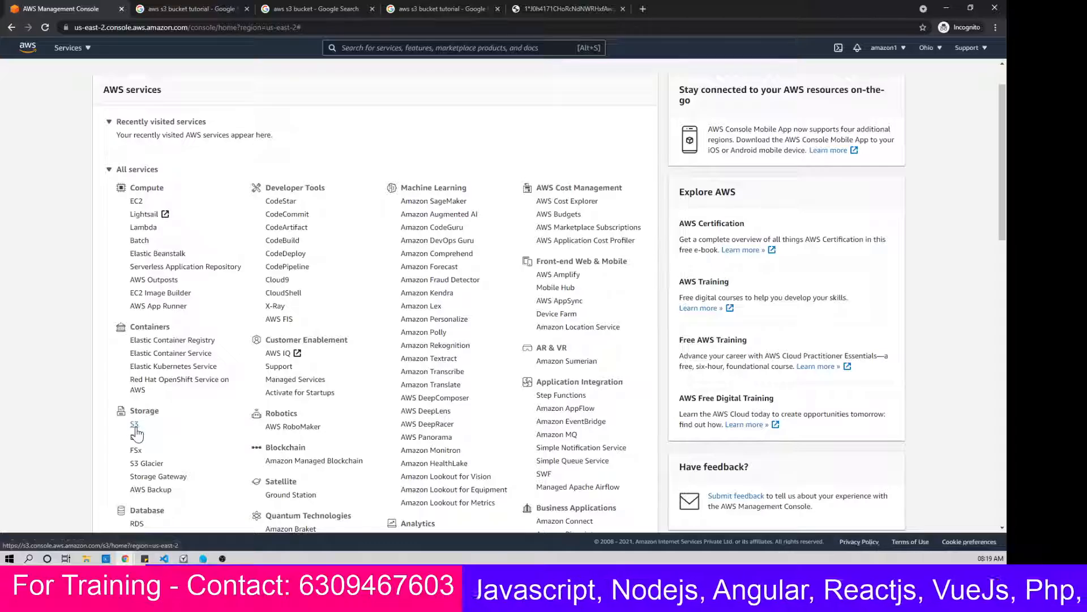
pyautogui.click(134, 428)
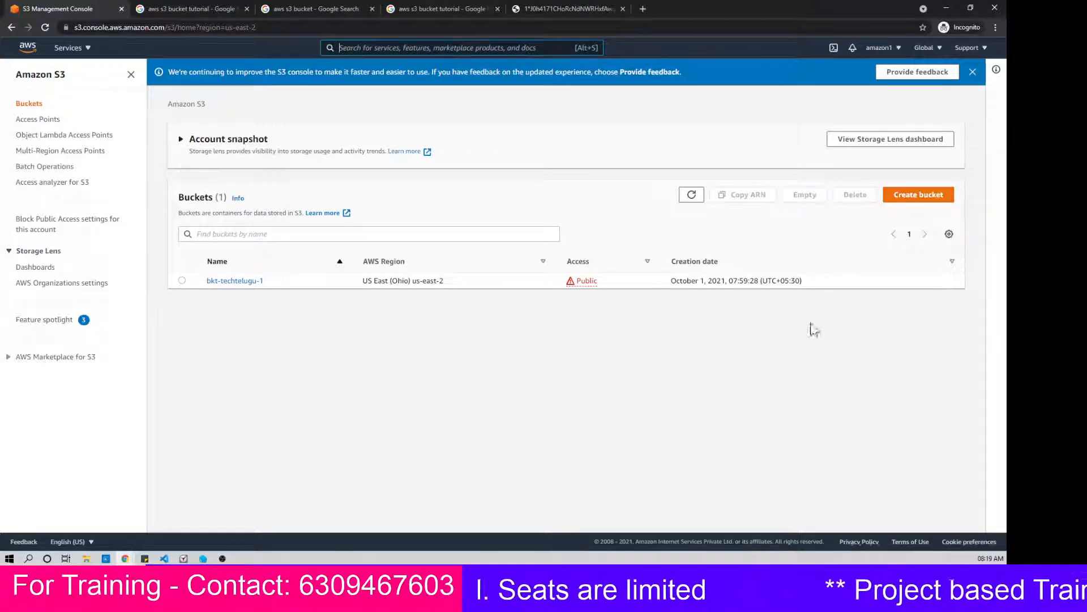
# Step: Open the form for creating a new bucket from the S3 bucket list
pyautogui.hotkey('ctrl', '+')
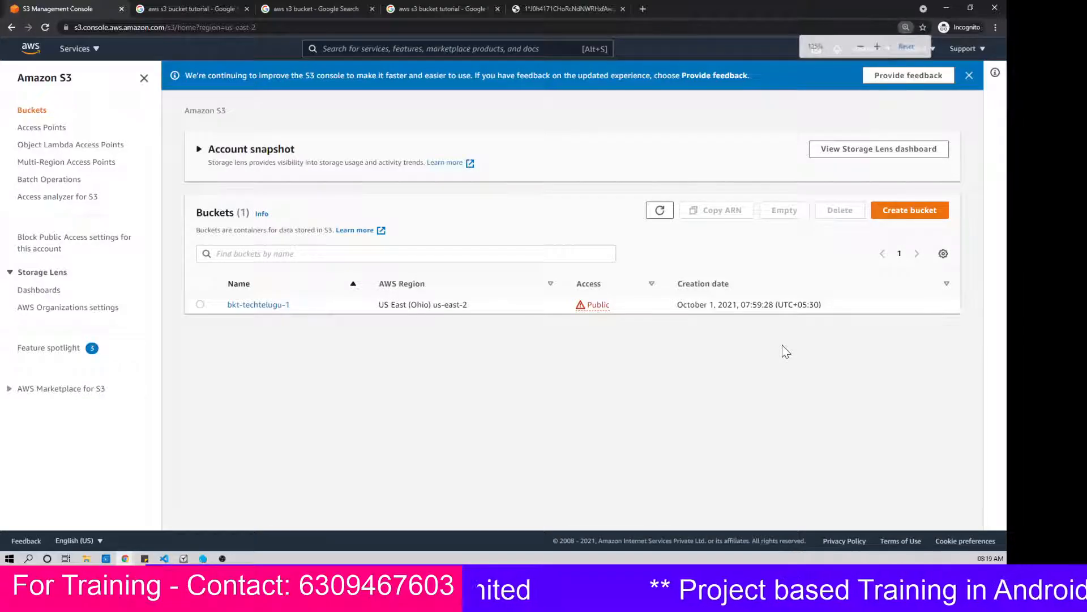
pyautogui.hotkey('ctrl', '+')
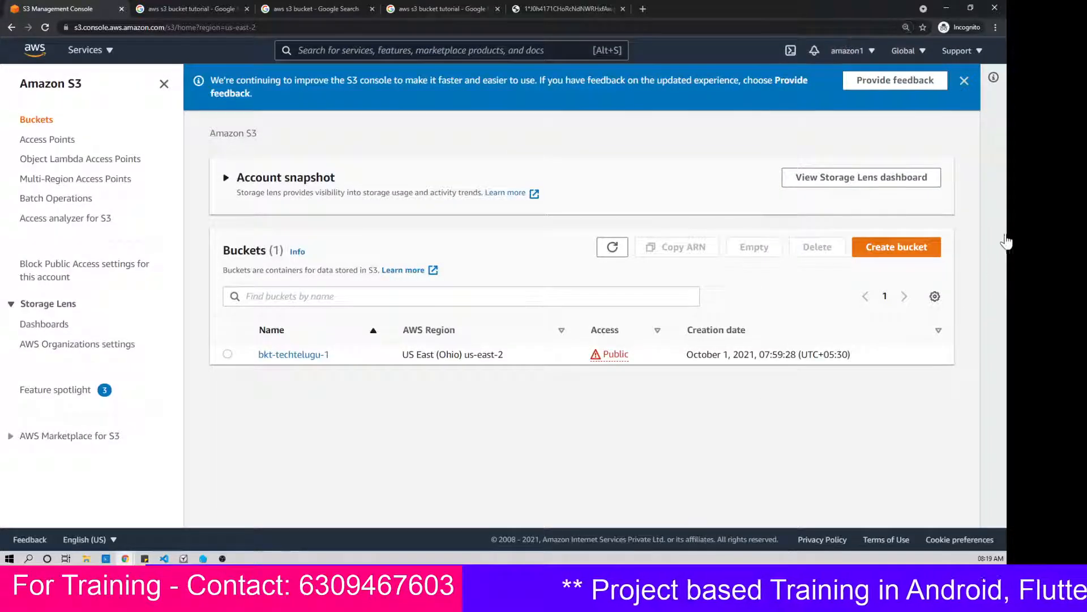
pyautogui.click(887, 260)
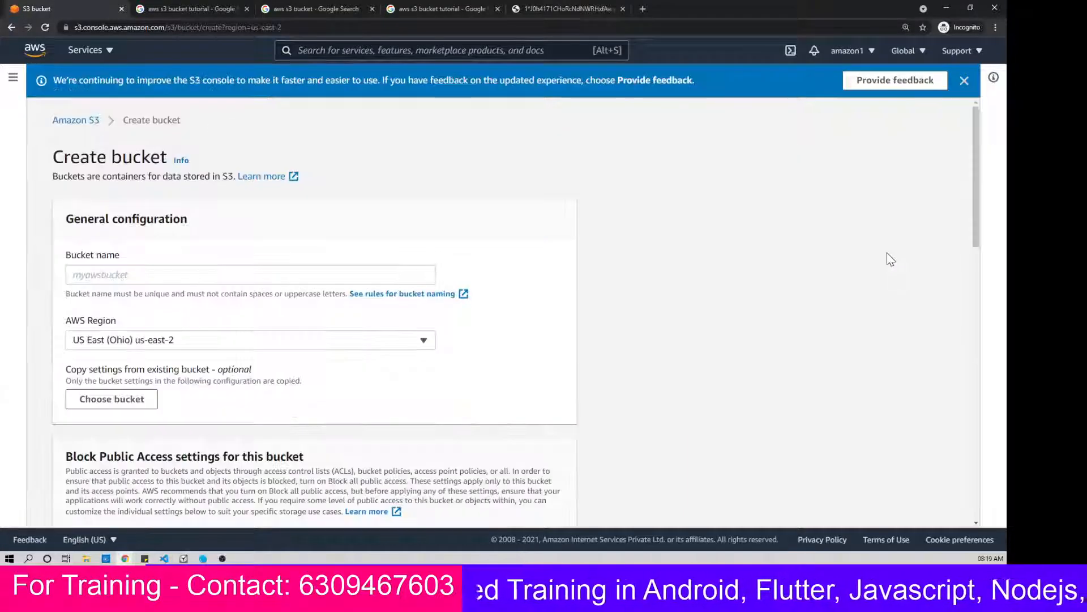
# Step: Enter test1 as the bucket name and open the bucket naming rules in a separate browser tab
pyautogui.click(433, 274)
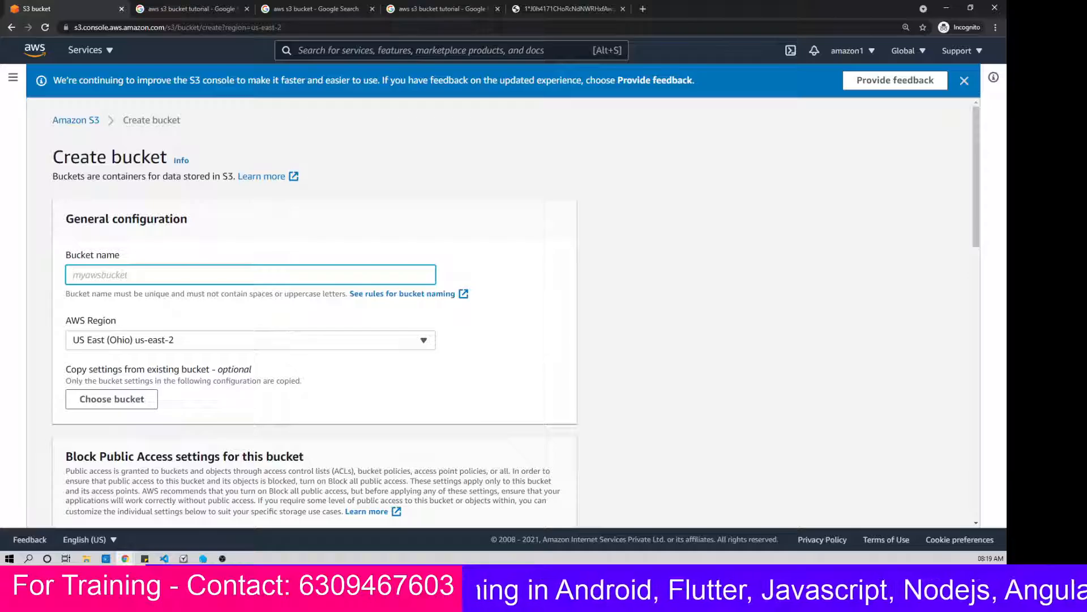
pyautogui.write('test1')
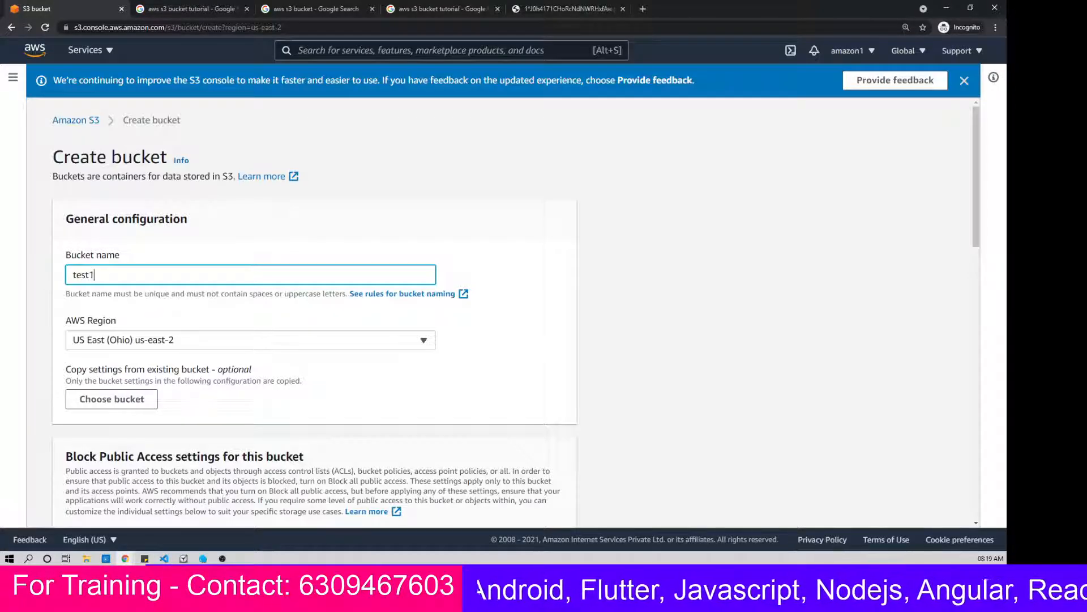
pyautogui.click(553, 347)
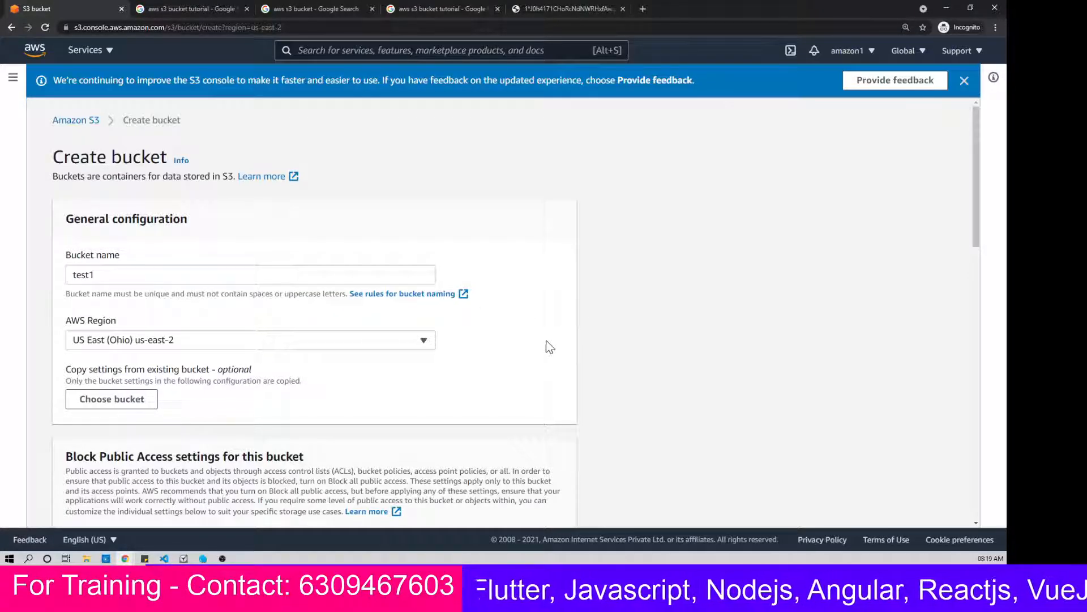
pyautogui.click(397, 294)
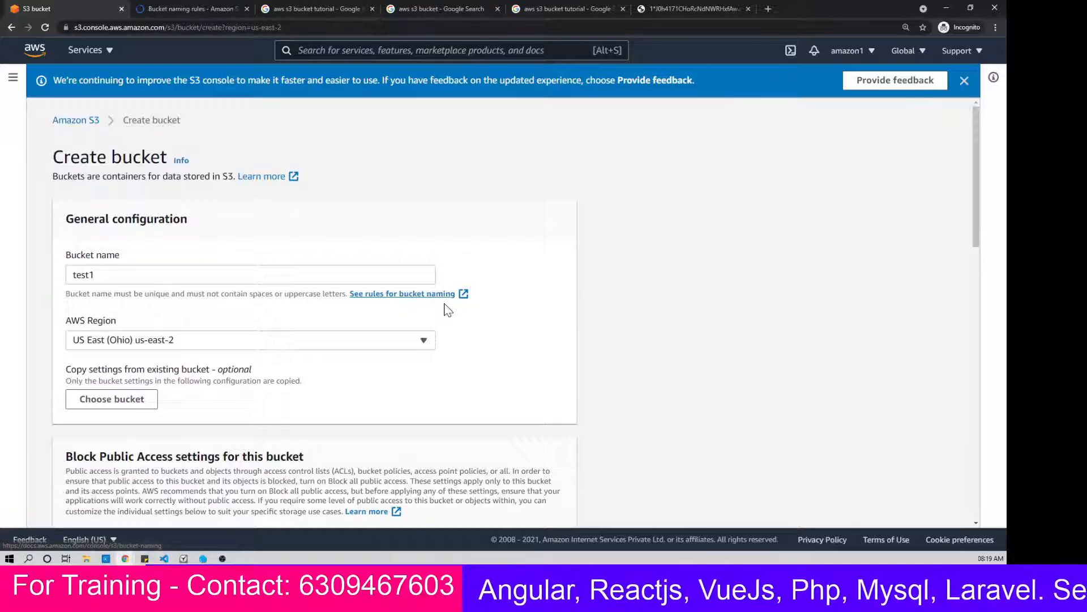
# Step: Try to create the test1 bucket with the default settings
pyautogui.scroll(-3, 455, 299)
pyautogui.scroll(-3, 272, 252)
pyautogui.scroll(5, 272, 252)
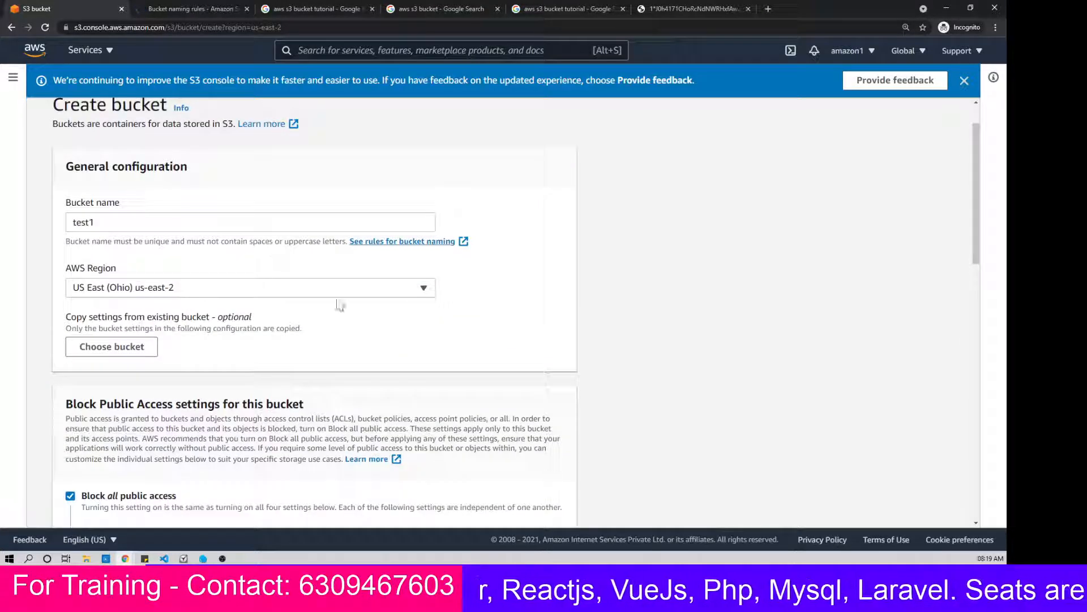
pyautogui.scroll(-2, 368, 304)
pyautogui.scroll(-10, 419, 306)
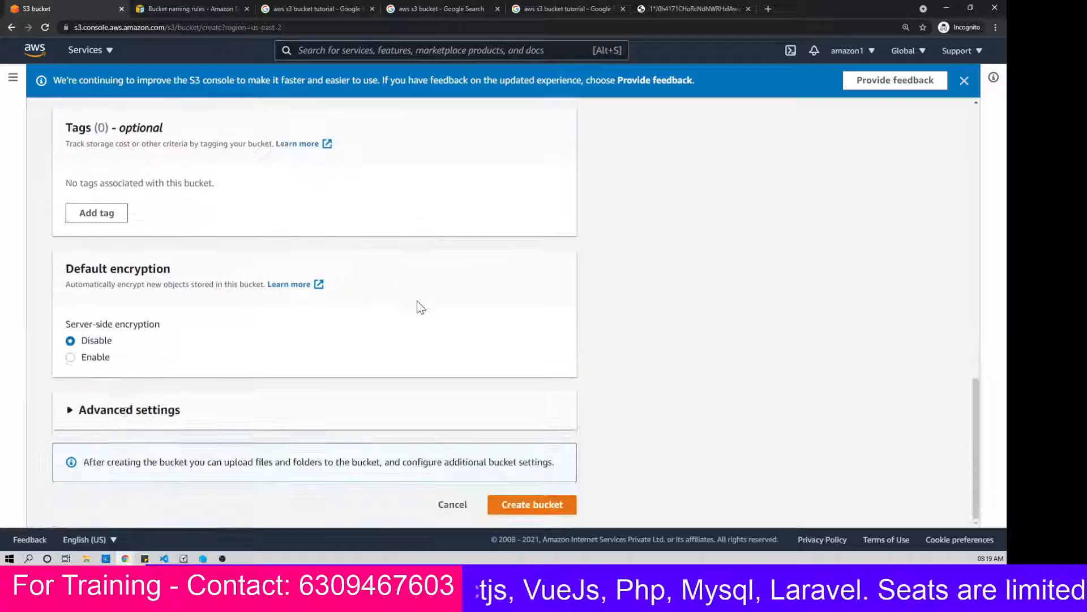
pyautogui.click(529, 504)
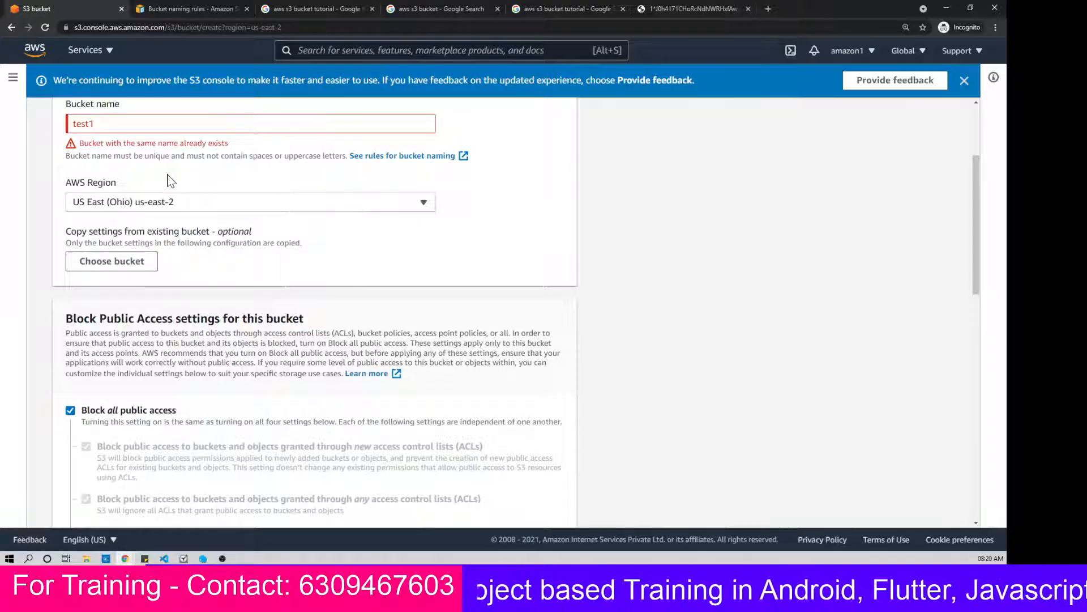
# Step: Clear the rejected test1 entry from the bucket name
pyautogui.scroll(3, 169, 180)
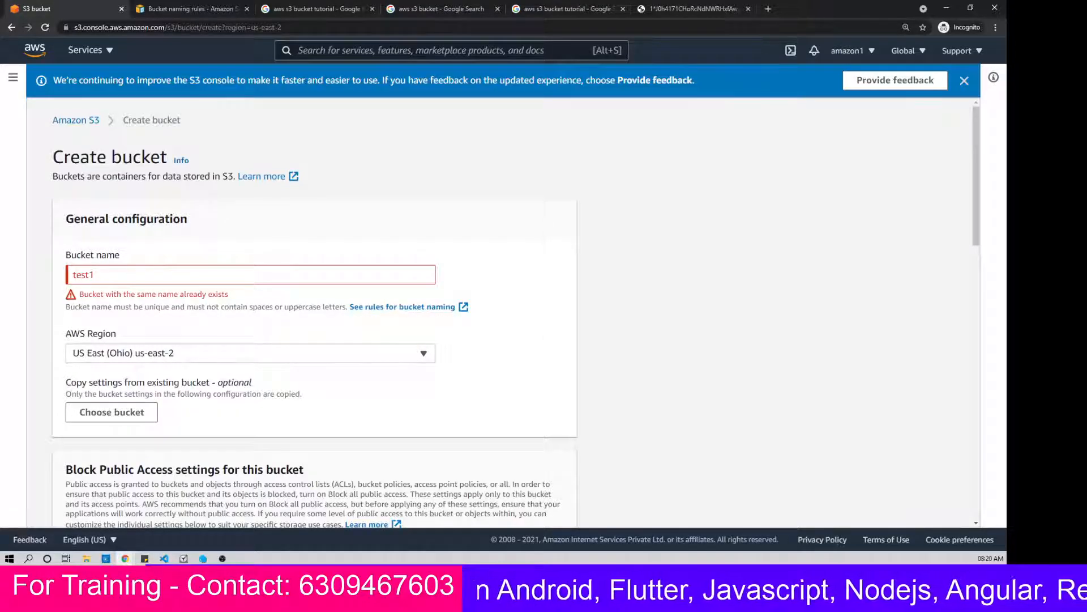
pyautogui.click(95, 274)
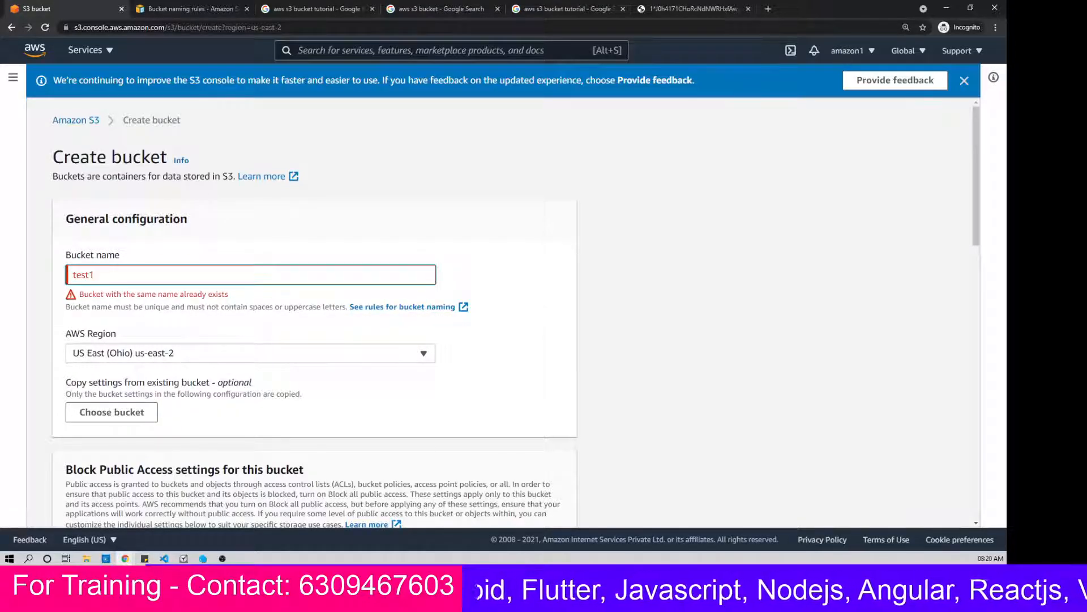
pyautogui.press('BackSpace')
pyautogui.press('BackSpace')
pyautogui.press('BackSpace')
pyautogui.press('BackSpace')
pyautogui.press('BackSpace')
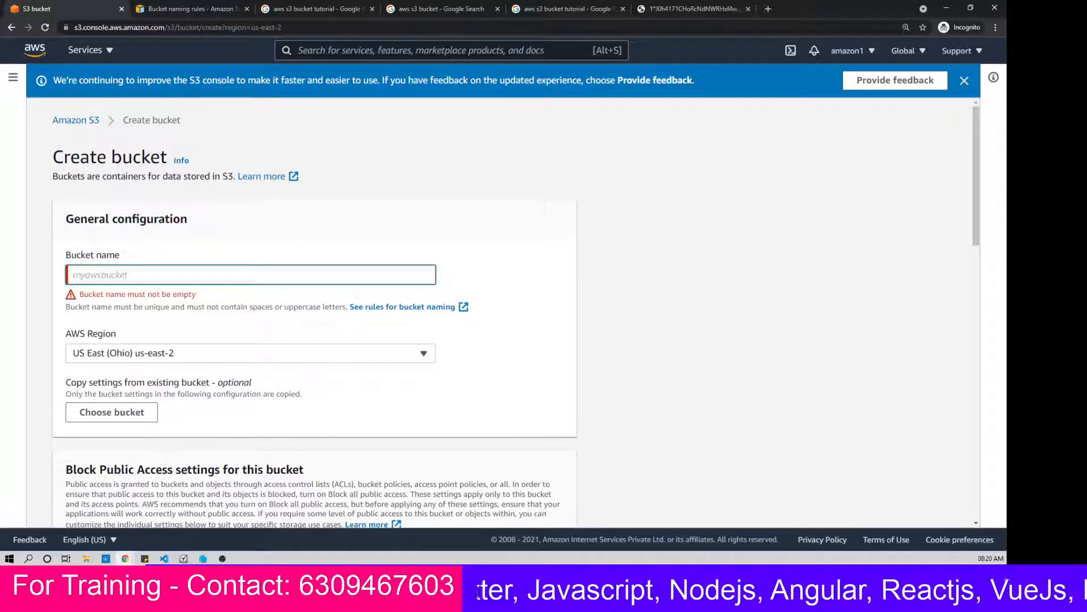
# Step: Read the bucket naming rules page, including its example names and the ones marked as not recommended
pyautogui.click(192, 9)
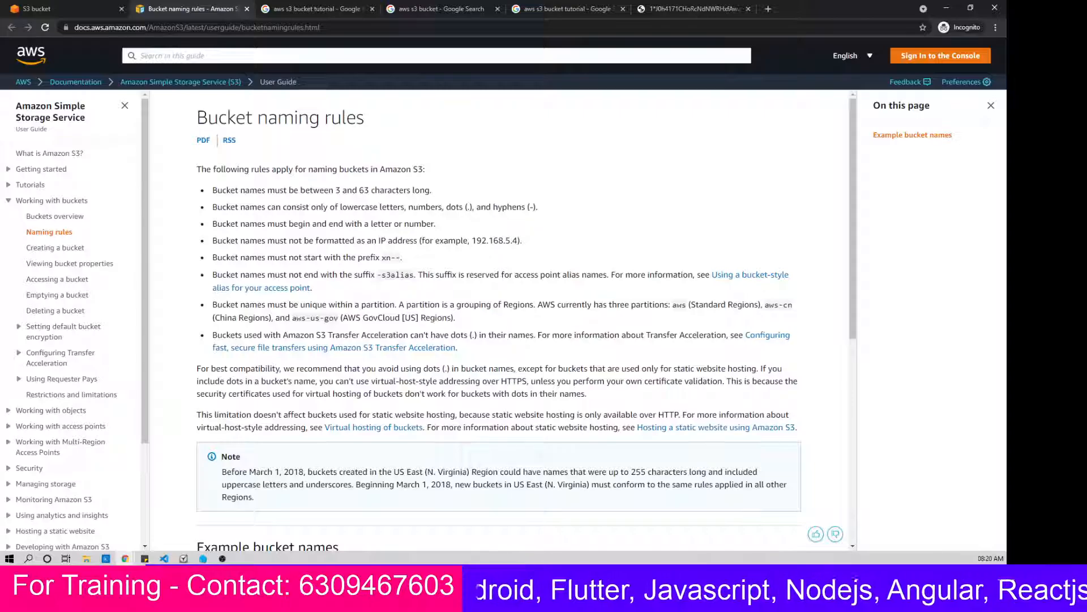
pyautogui.scroll(-3, 498, 317)
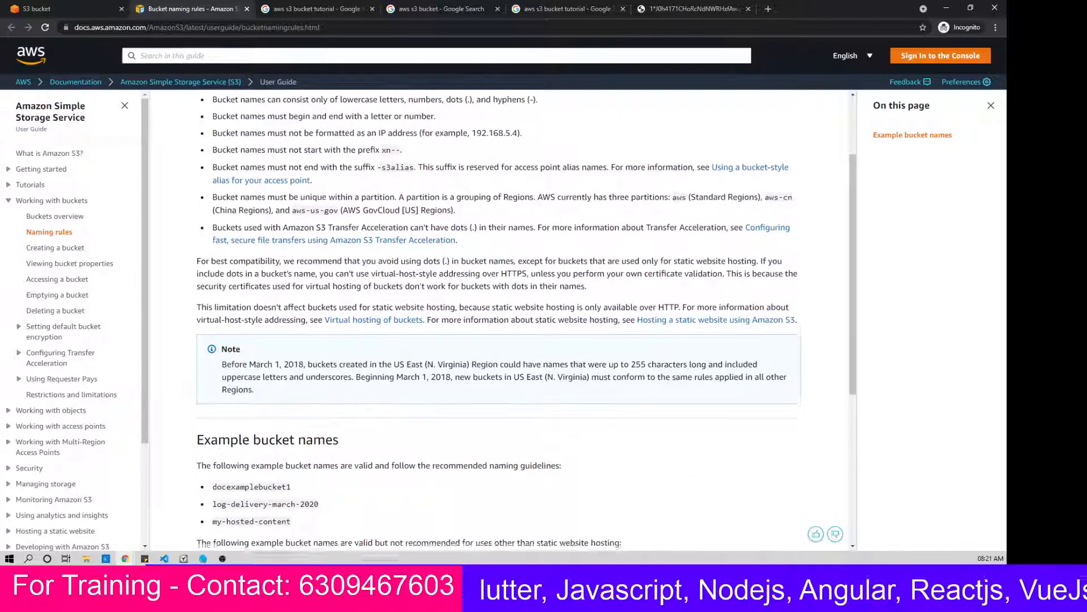
pyautogui.scroll(-3, 408, 279)
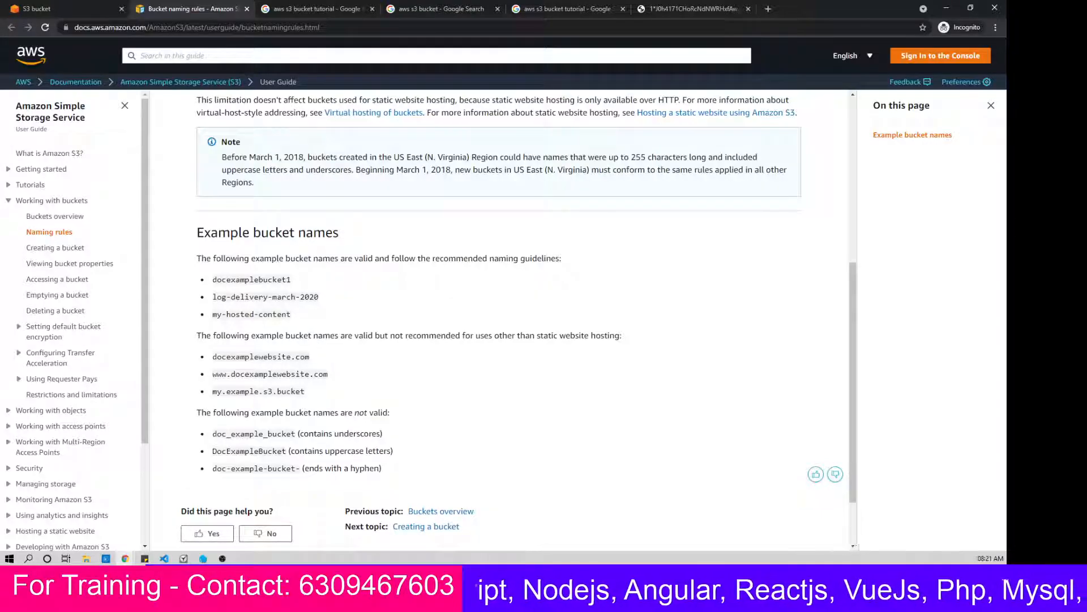
pyautogui.moveTo(459, 336); pyautogui.dragTo(389, 335)
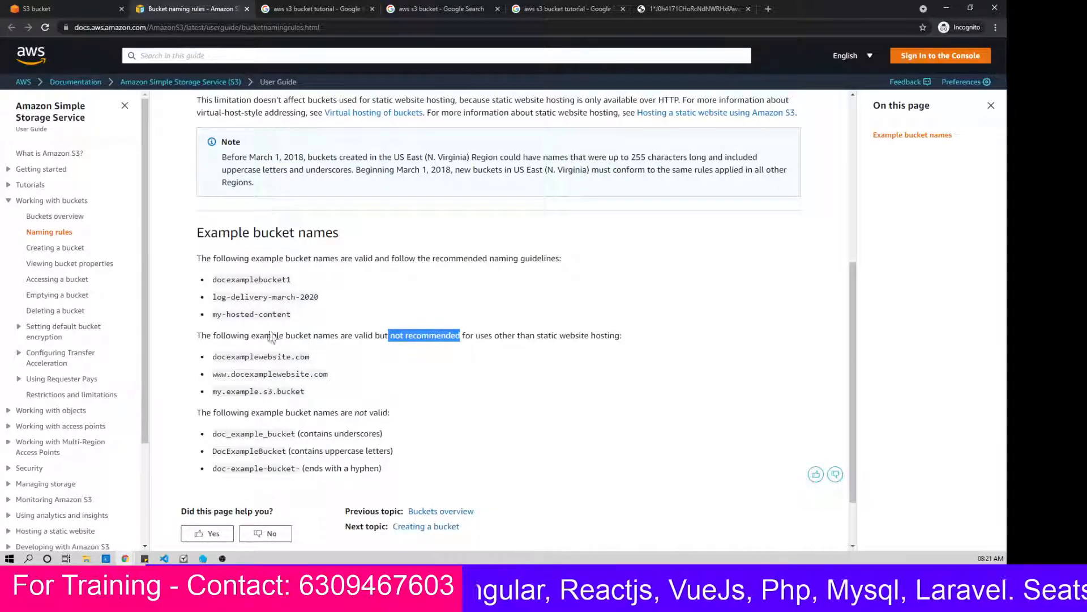
# Step: Return to the bucket creation form and set the bucket name to bkt-techtelugu-2
pyautogui.click(71, 9)
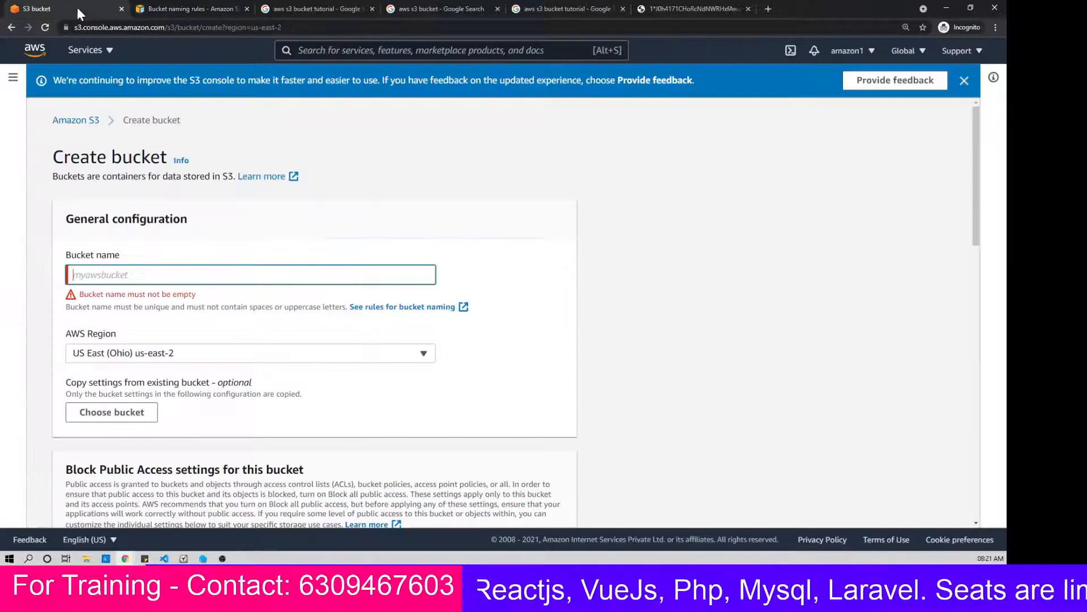
pyautogui.write('b')
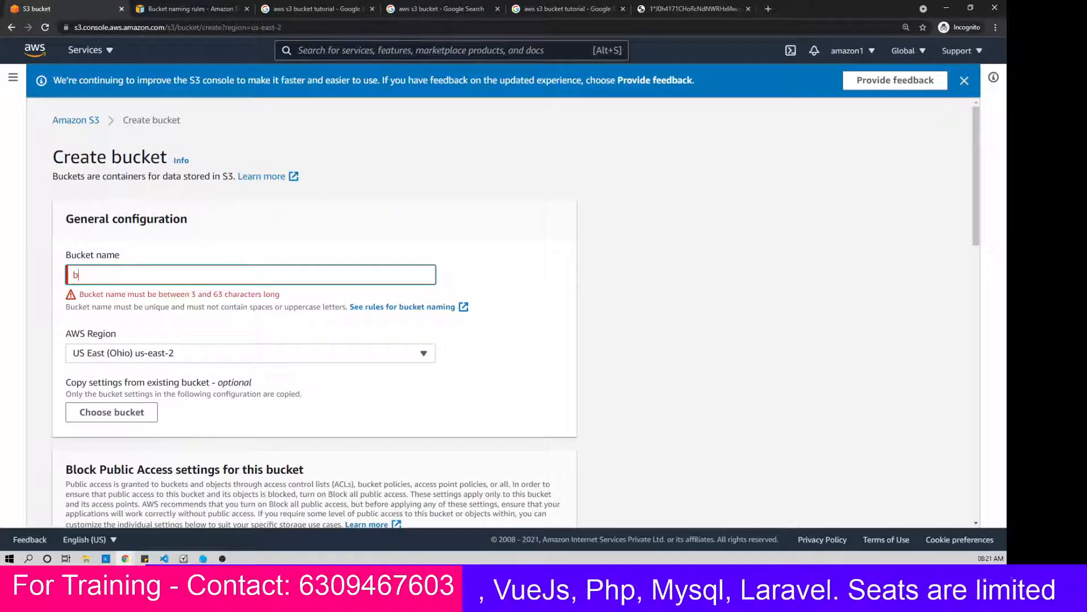
pyautogui.write('kt')
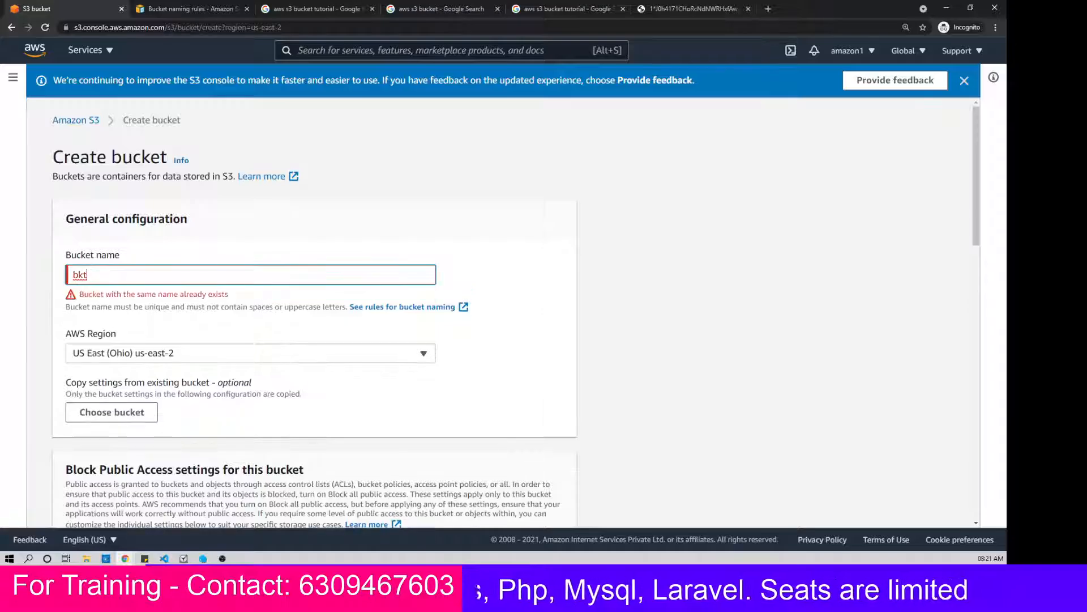
pyautogui.write('-te')
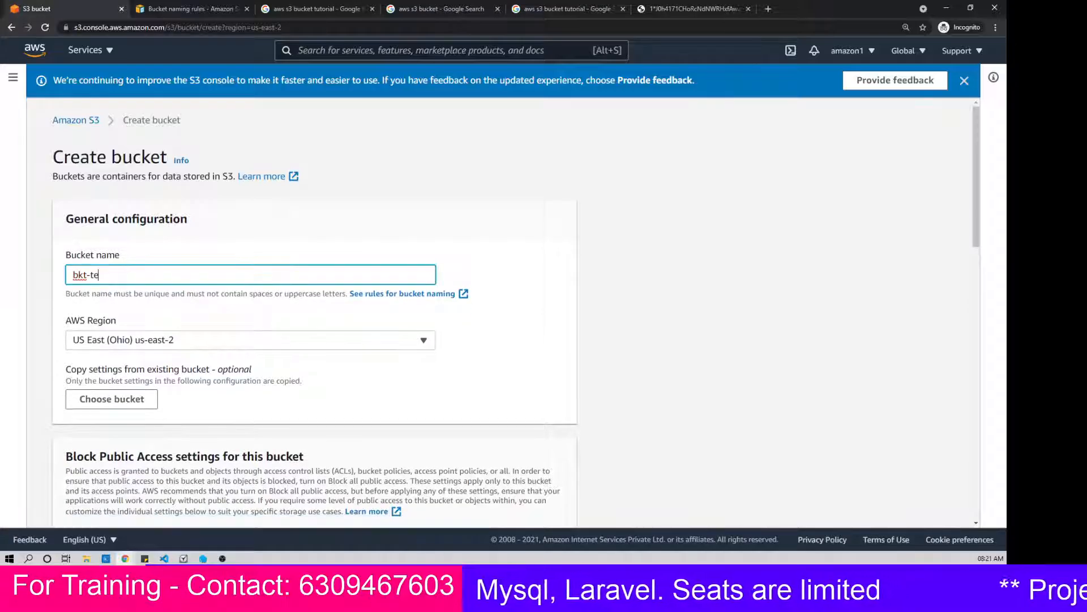
pyautogui.write('chtelug')
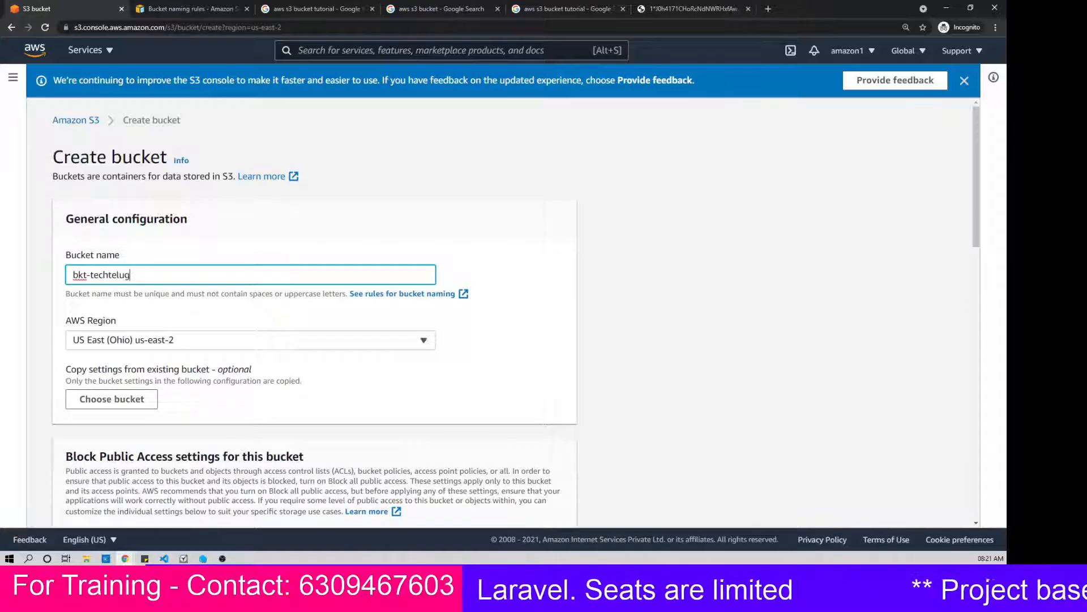
pyautogui.write('u-2')
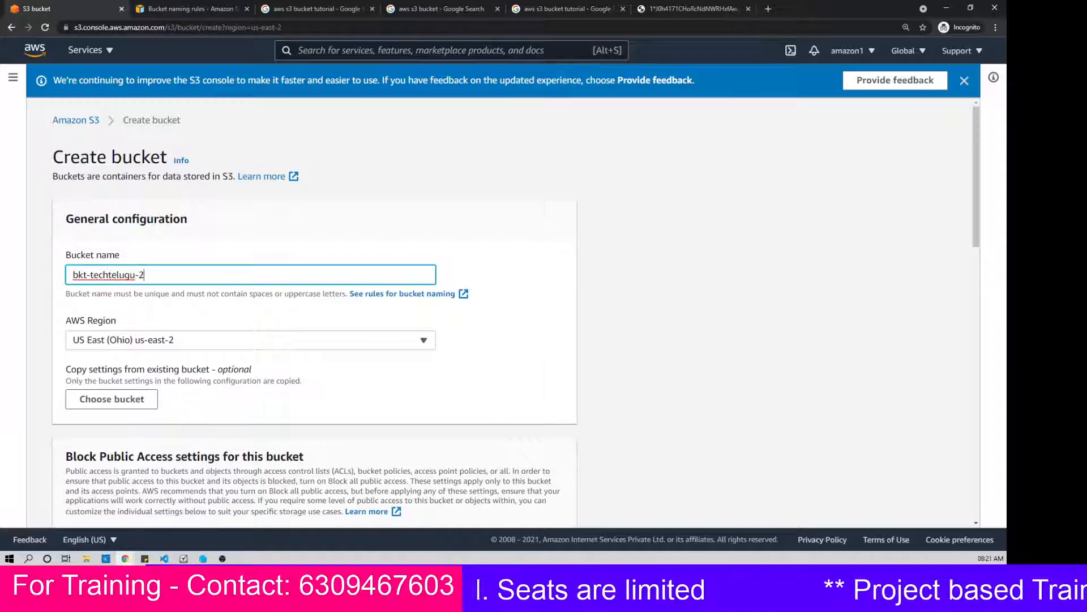
pyautogui.click(492, 320)
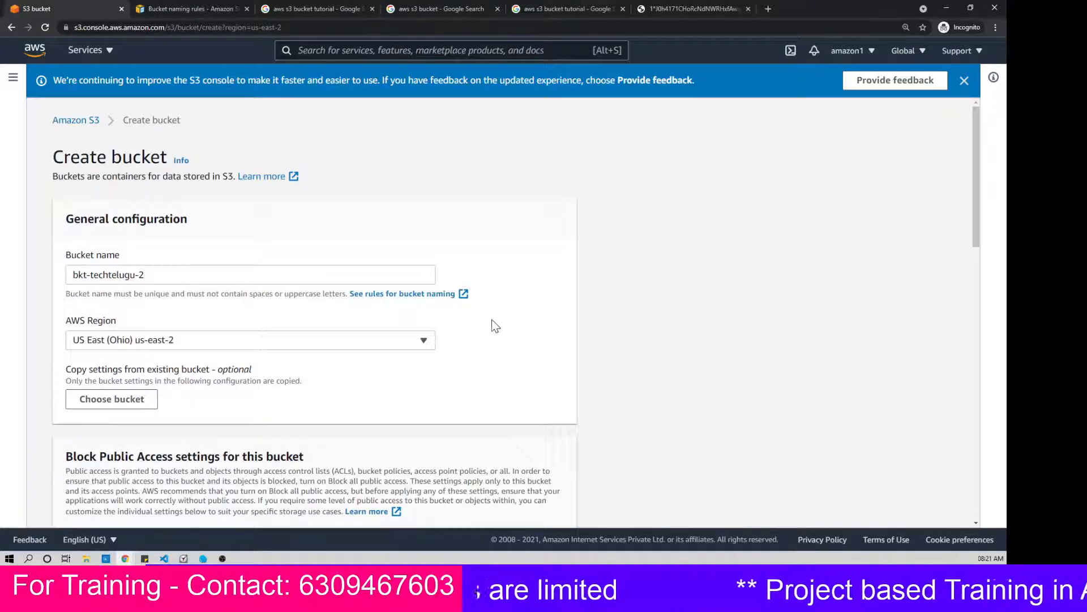
# Step: Look through the bucket creation settings and view the list of AWS regions without choosing a different one
pyautogui.scroll(-2, 491, 319)
pyautogui.scroll(-4, 487, 318)
pyautogui.scroll(7, 478, 312)
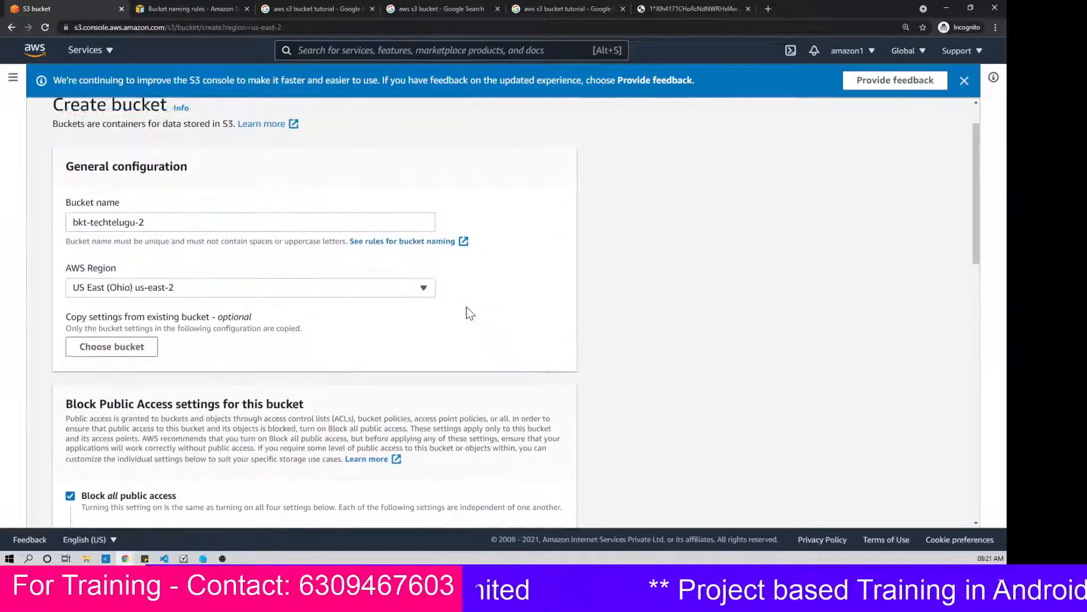
pyautogui.scroll(-12, 470, 314)
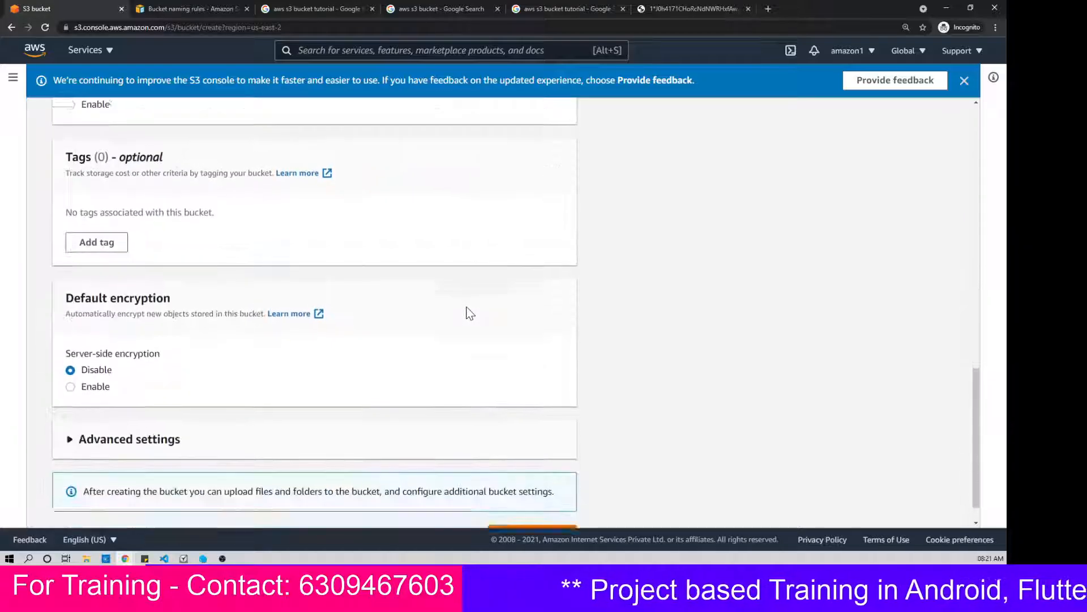
pyautogui.scroll(9, 532, 345)
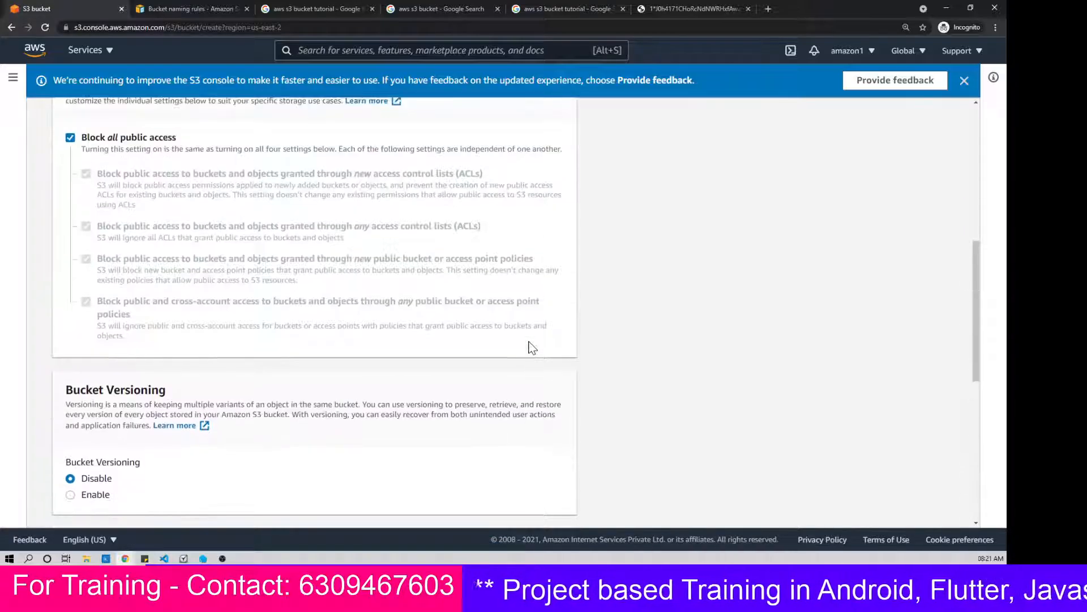
pyautogui.scroll(3, 521, 345)
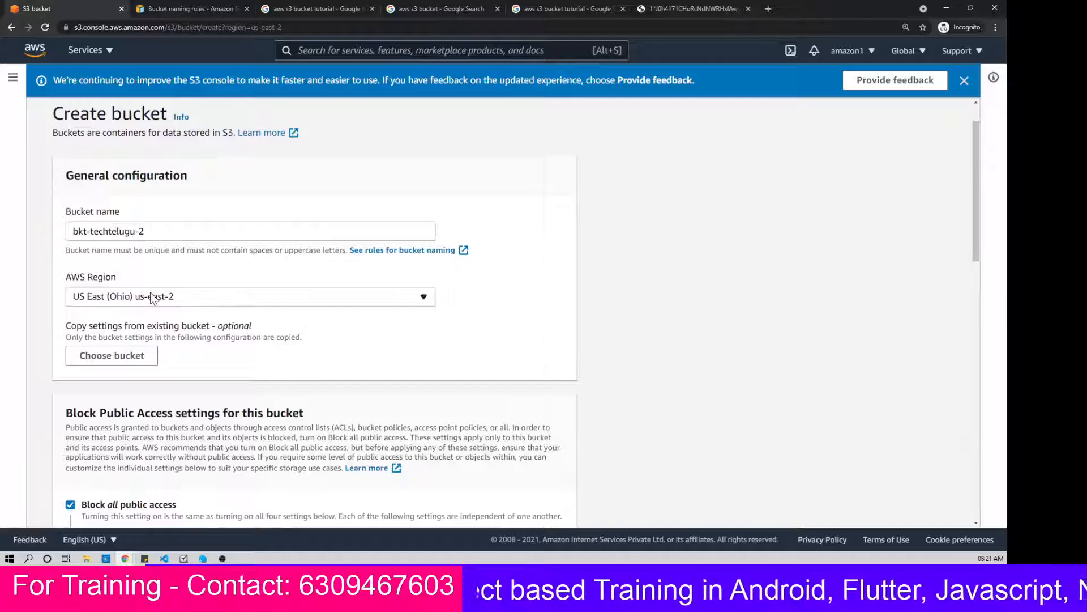
pyautogui.tripleClick(84, 277)
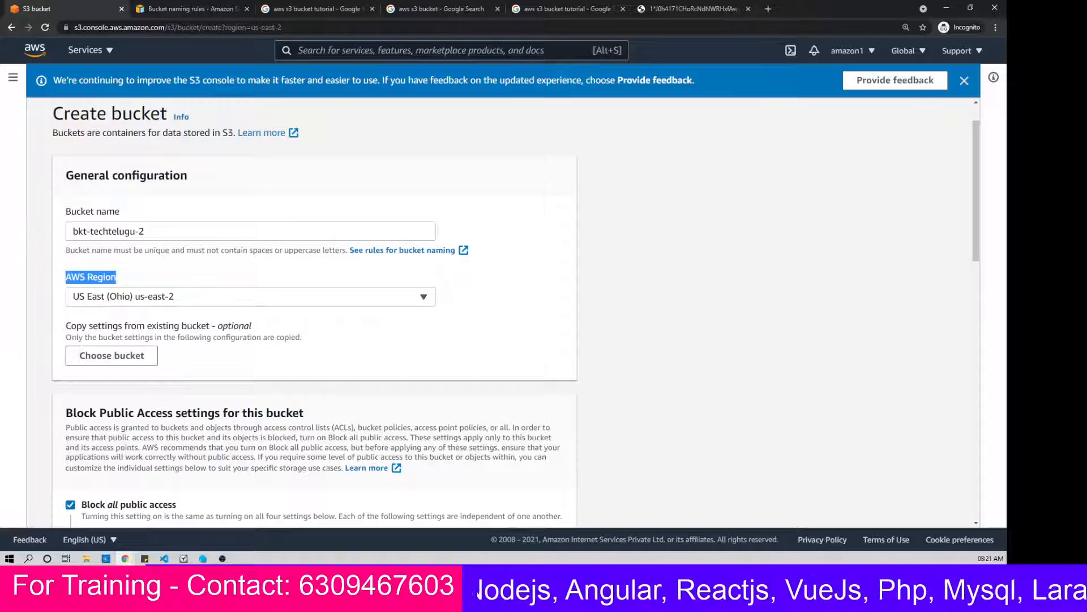
pyautogui.click(188, 300)
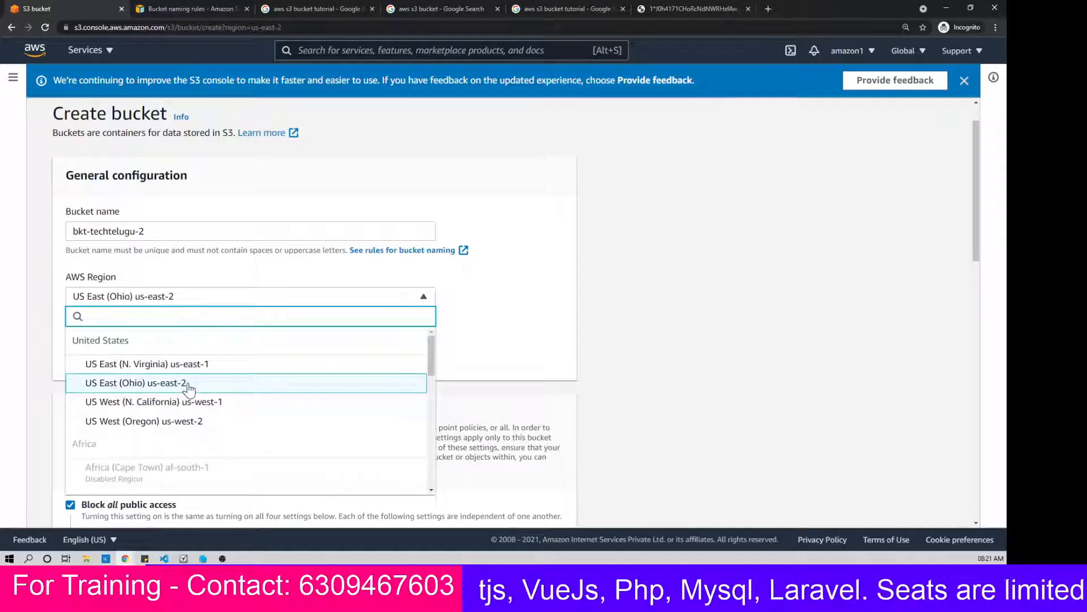
pyautogui.click(488, 339)
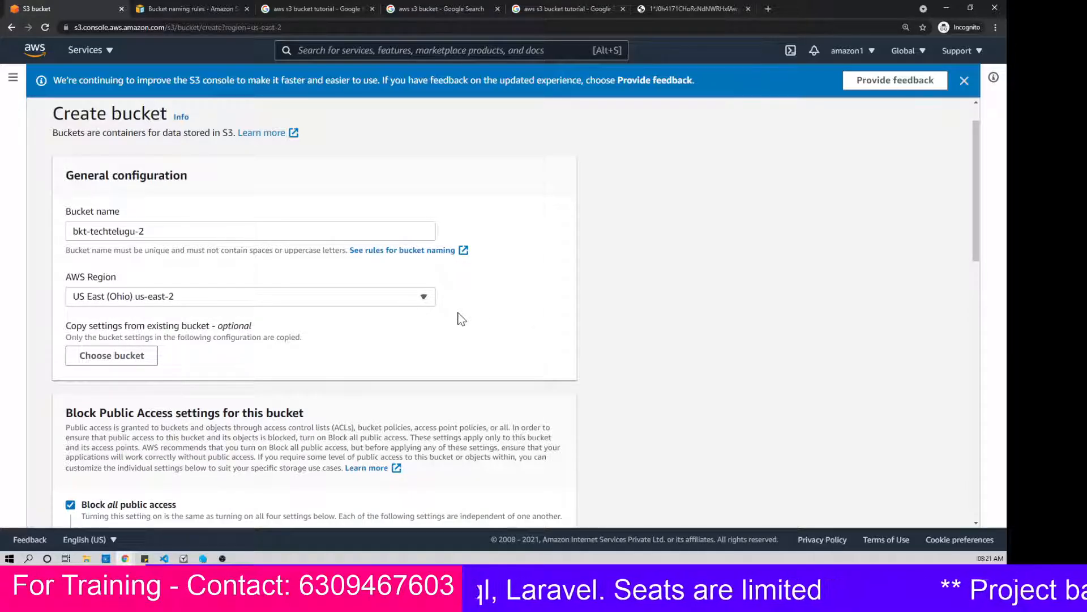
# Step: Examine the Block Public Access options and the Bucket Versioning section of the new bucket's settings
pyautogui.scroll(-2, 462, 319)
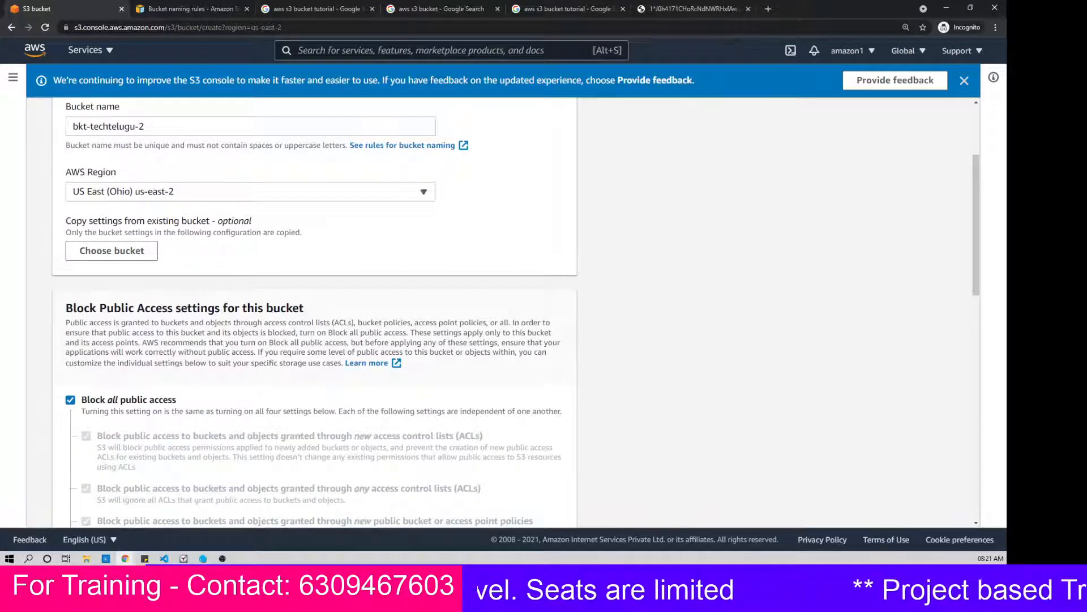
pyautogui.scroll(-2, 141, 305)
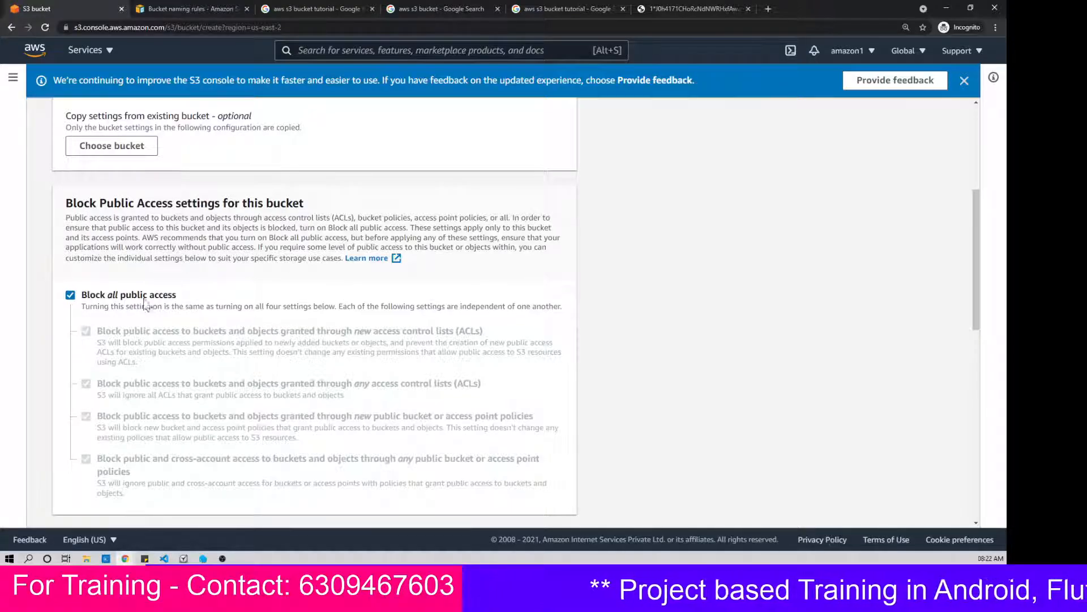
pyautogui.scroll(-1, 336, 320)
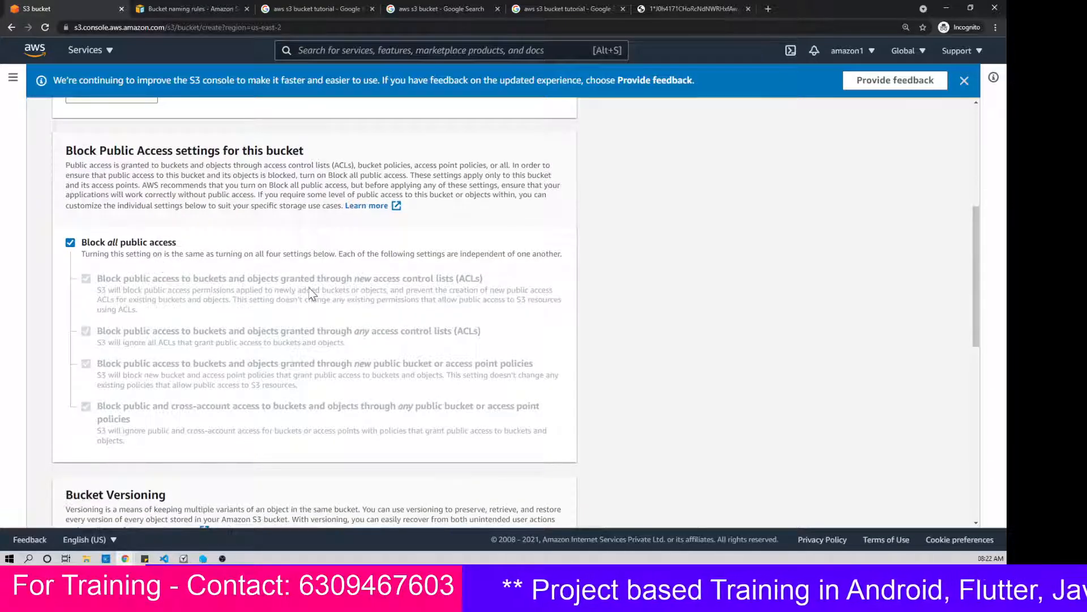
pyautogui.scroll(-3, 310, 292)
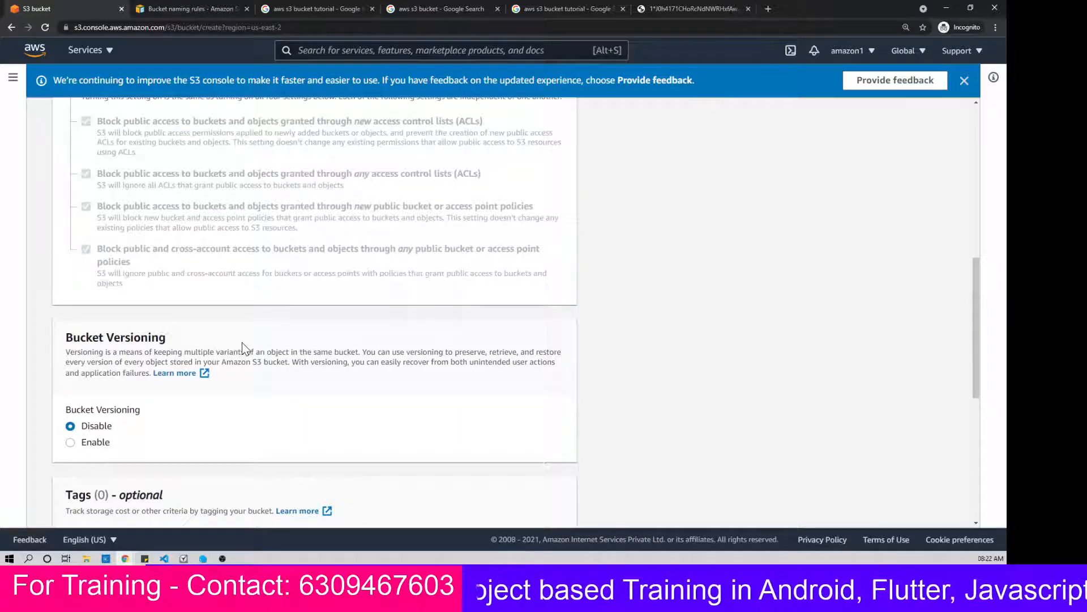
# Step: Examine the Bucket Versioning, Tags and Default encryption sections of the new bucket's settings
pyautogui.scroll(-3, 242, 340)
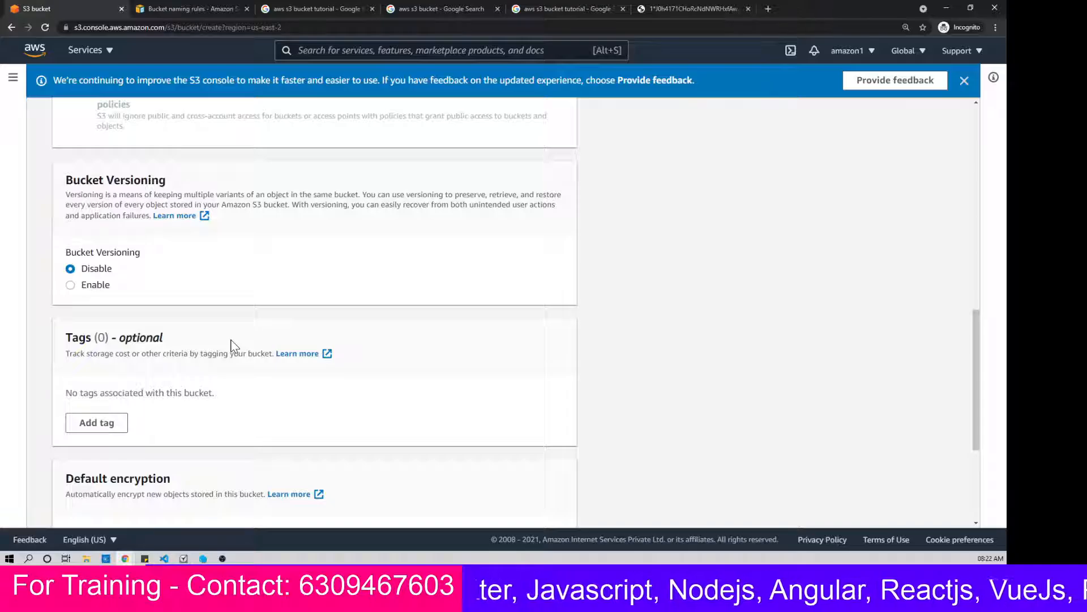
pyautogui.scroll(10, 230, 340)
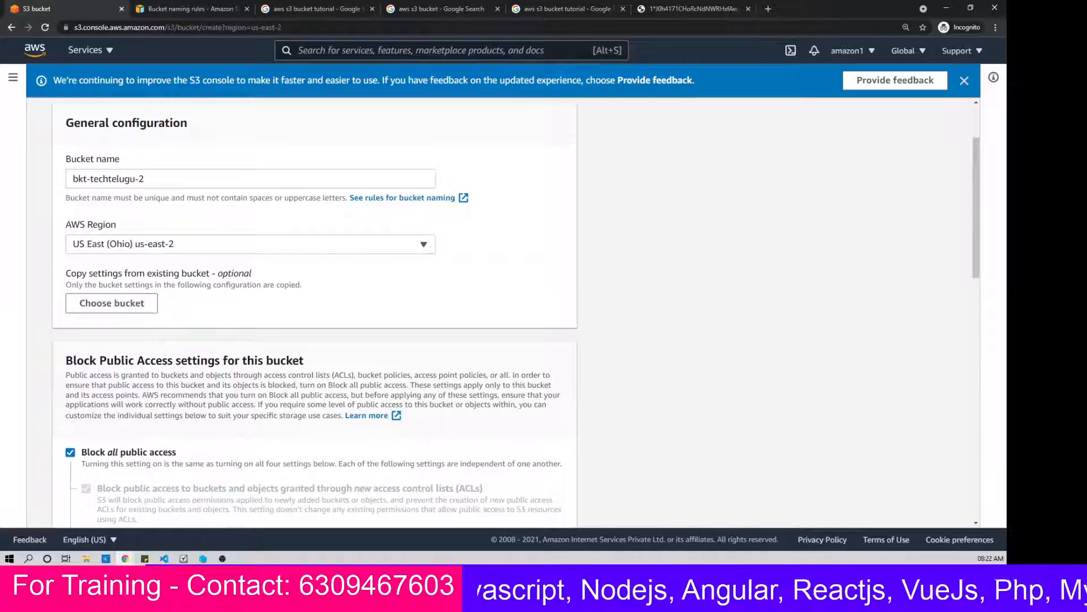
pyautogui.scroll(-7, 192, 448)
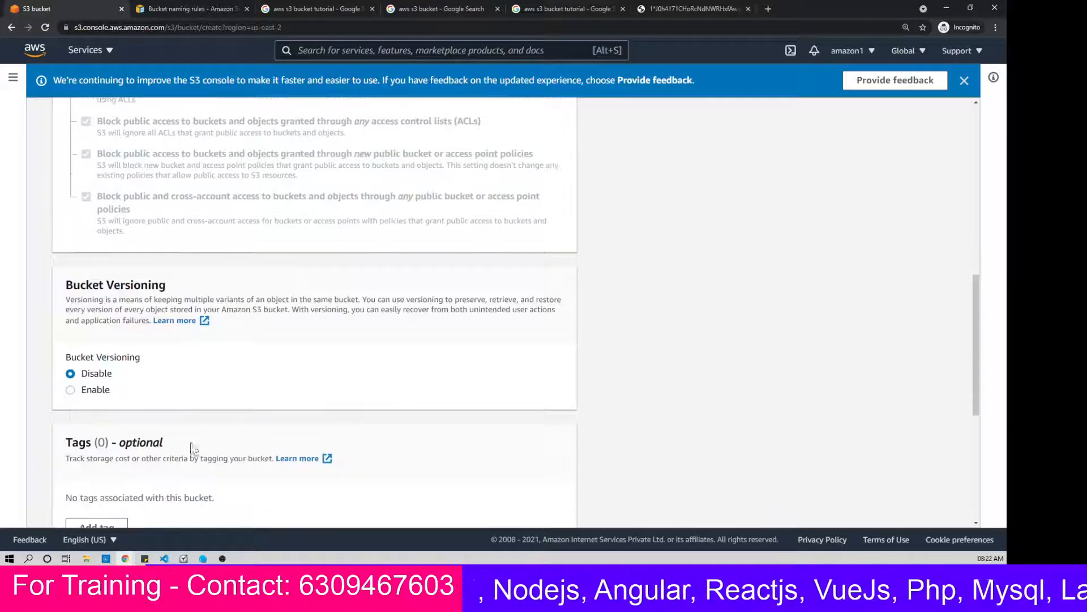
pyautogui.scroll(-3, 192, 447)
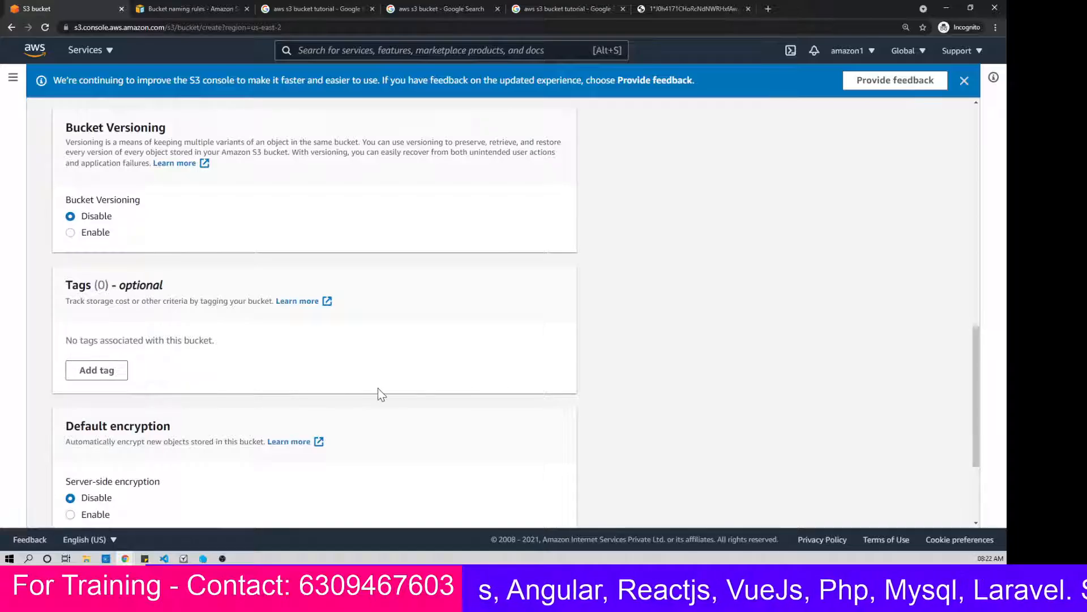
pyautogui.scroll(-2, 378, 391)
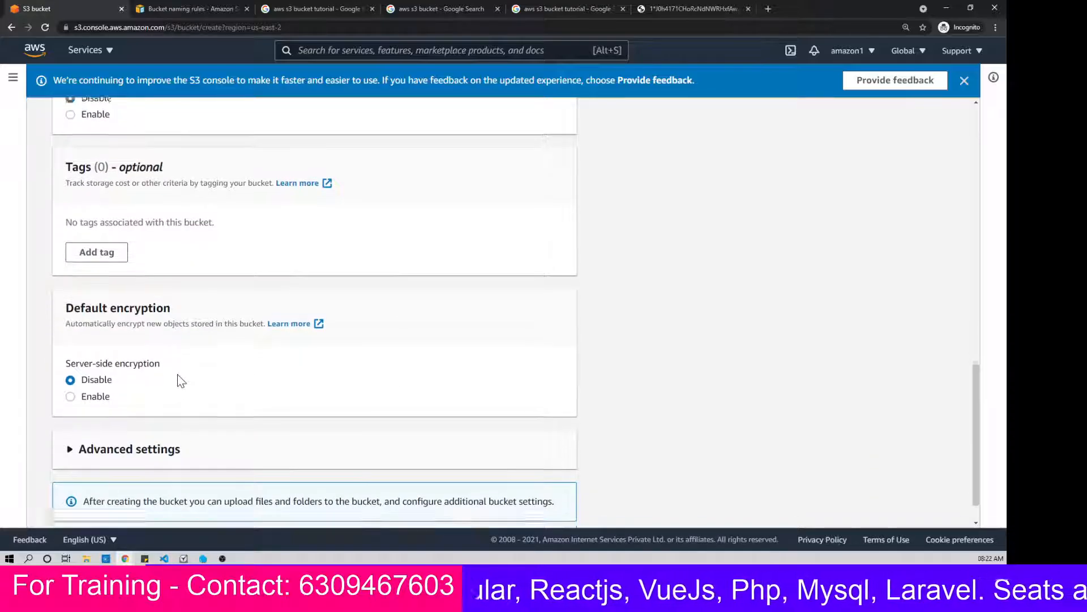
# Step: Expand the advanced settings to view Object Lock, and create the bucket bkt-techtelugu-2
pyautogui.scroll(-1, 178, 375)
pyautogui.click(132, 412)
pyautogui.scroll(-3, 281, 371)
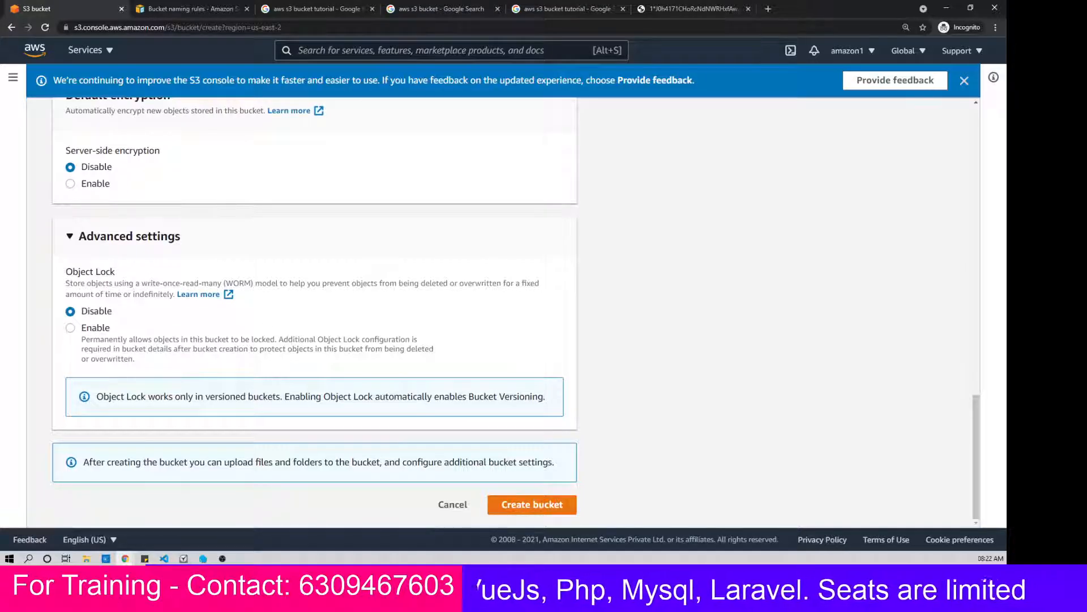
pyautogui.click(518, 506)
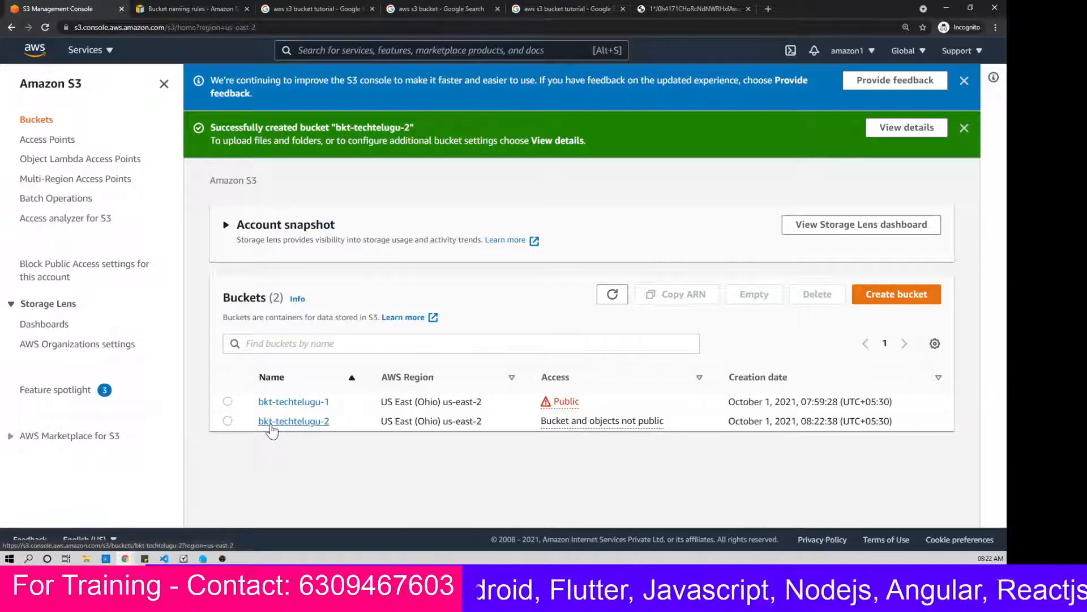
# Step: Open the bucket bkt-techtelugu-2 and add test1.jpg from the StockImages folder to a new upload
pyautogui.click(311, 425)
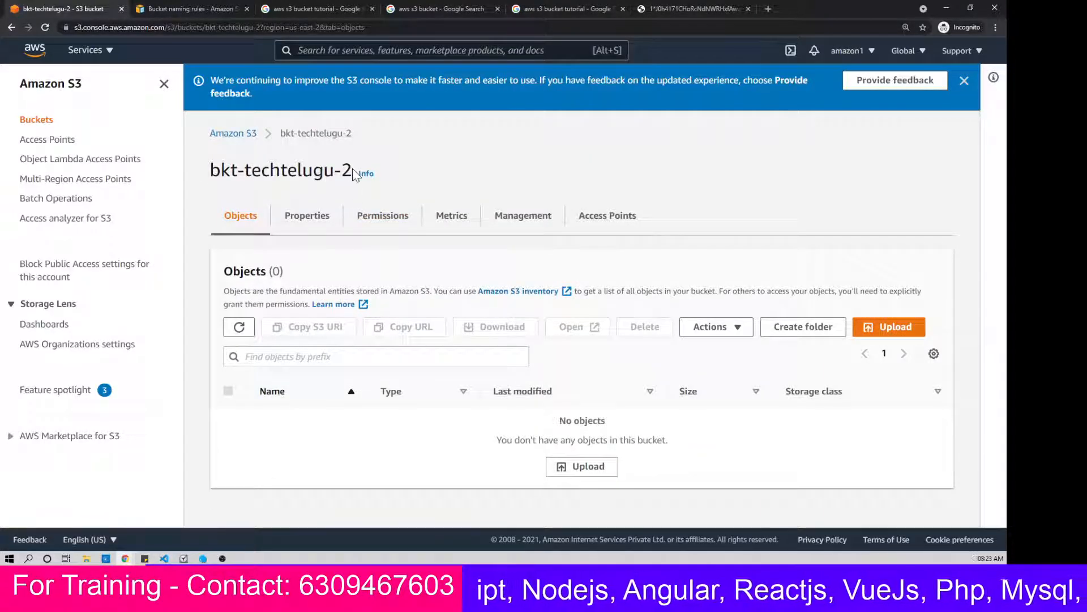
pyautogui.moveTo(355, 173); pyautogui.dragTo(209, 170)
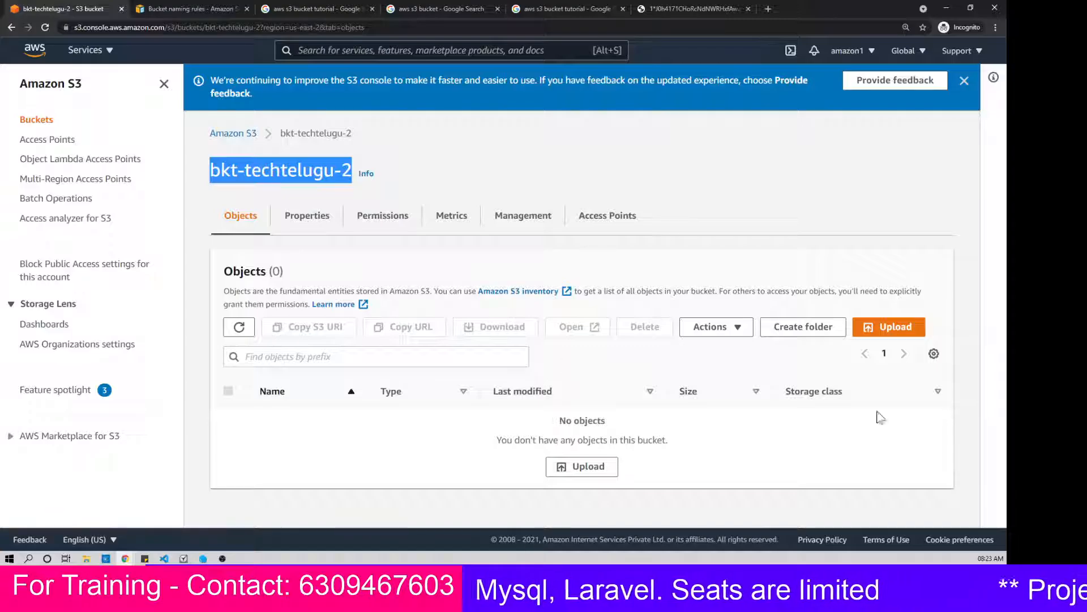
pyautogui.click(896, 327)
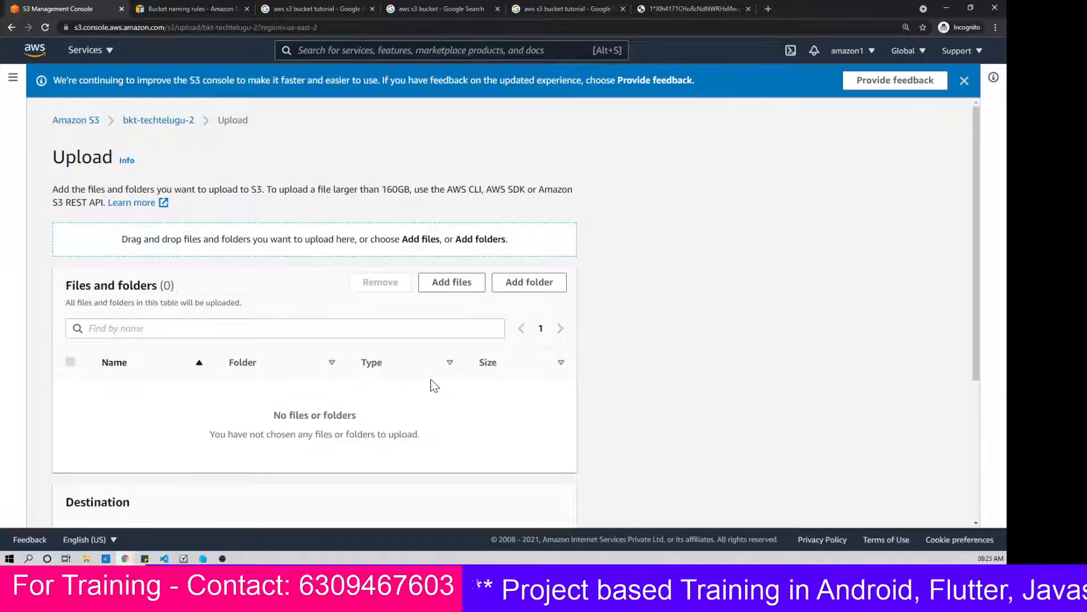
pyautogui.click(465, 288)
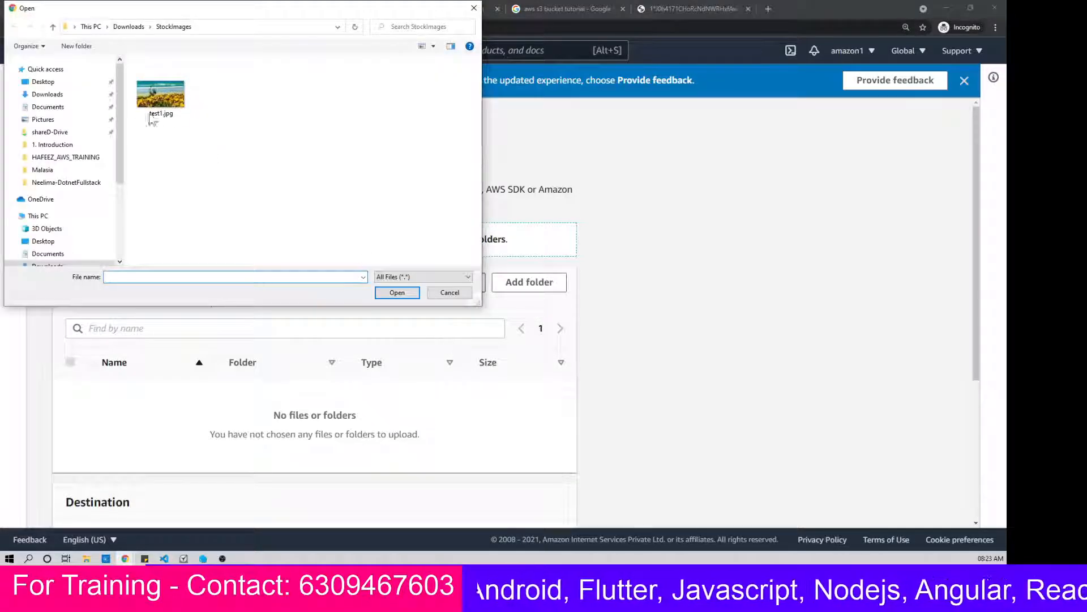
pyautogui.click(156, 110)
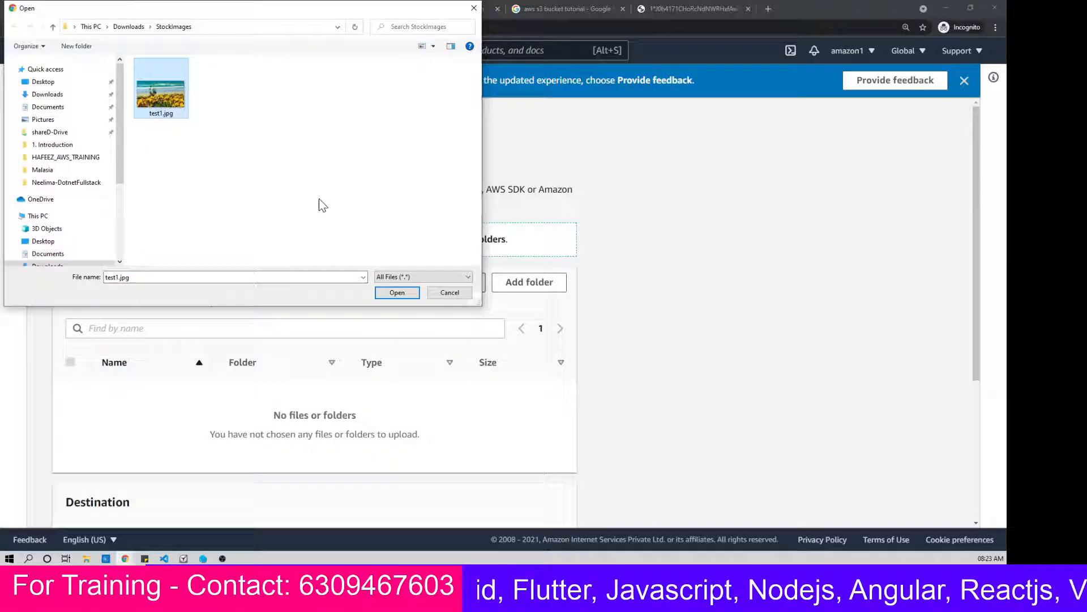
pyautogui.click(392, 292)
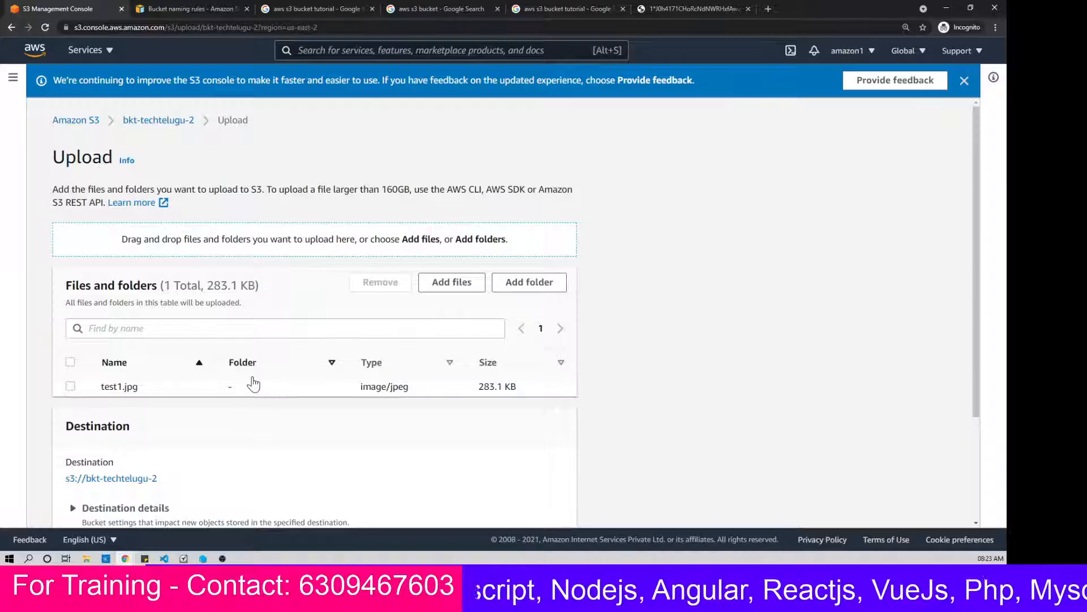
# Step: Look through the upload's destination details and access control permissions without changing them
pyautogui.scroll(-1, 259, 371)
pyautogui.scroll(-3, 256, 372)
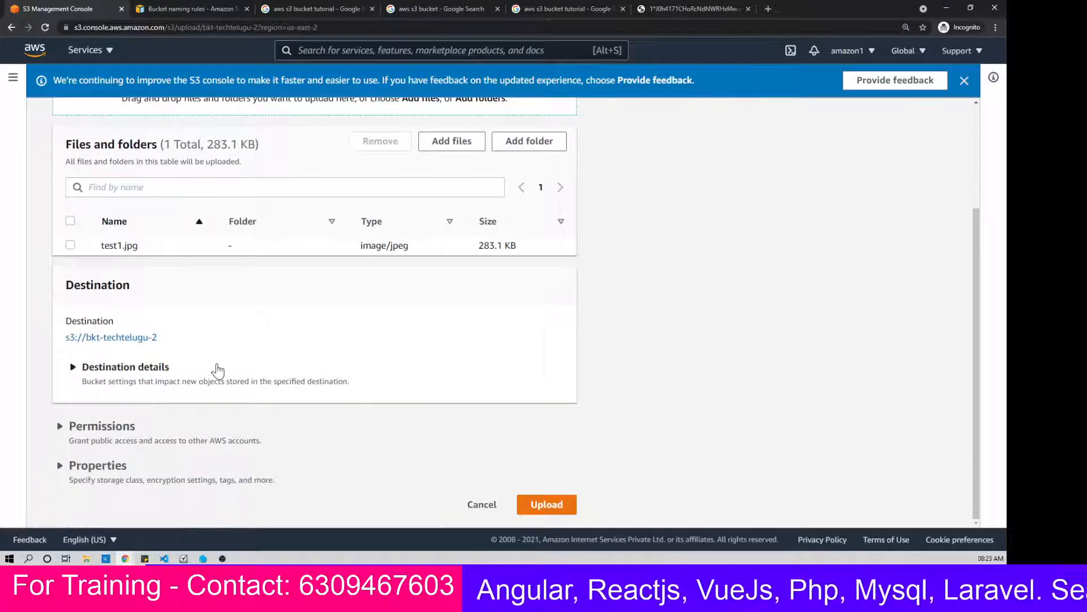
pyautogui.scroll(1, 216, 369)
pyautogui.scroll(-1, 219, 369)
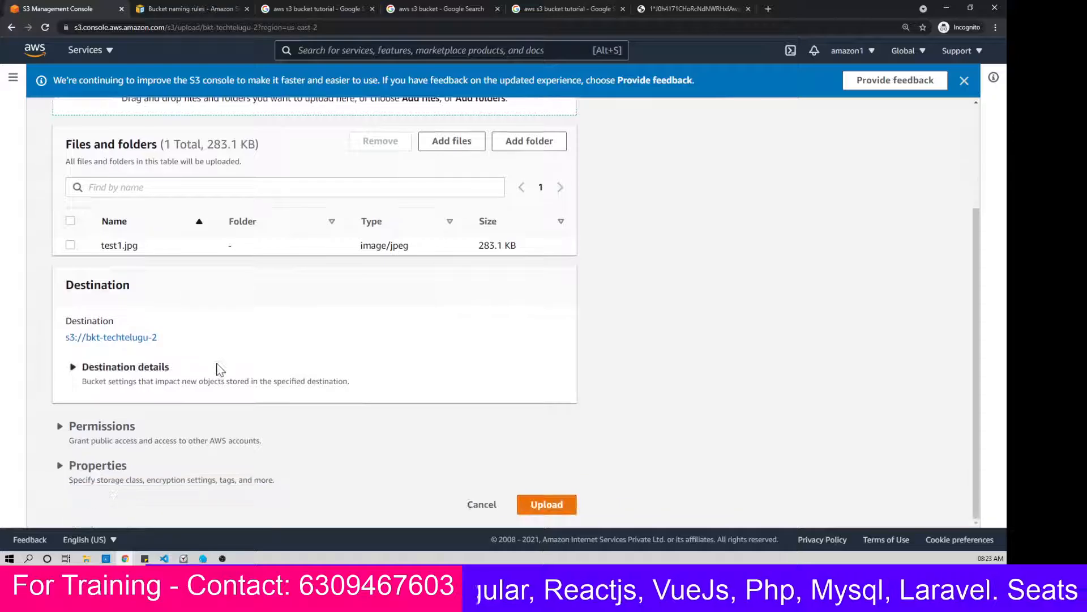
pyautogui.click(164, 369)
pyautogui.click(164, 369)
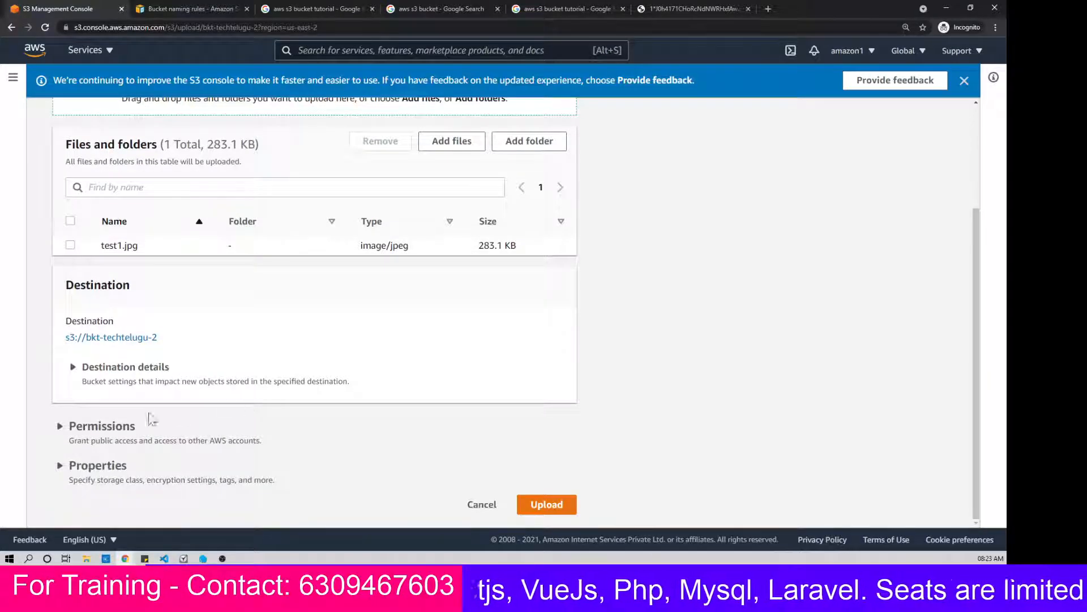
pyautogui.click(133, 426)
pyautogui.scroll(-2, 301, 427)
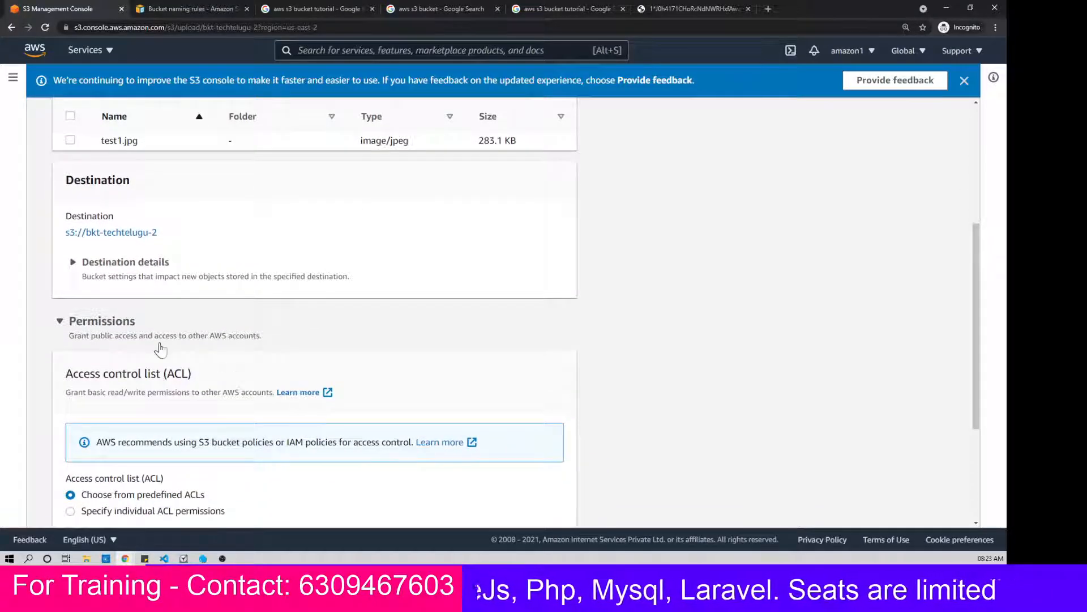
pyautogui.click(137, 335)
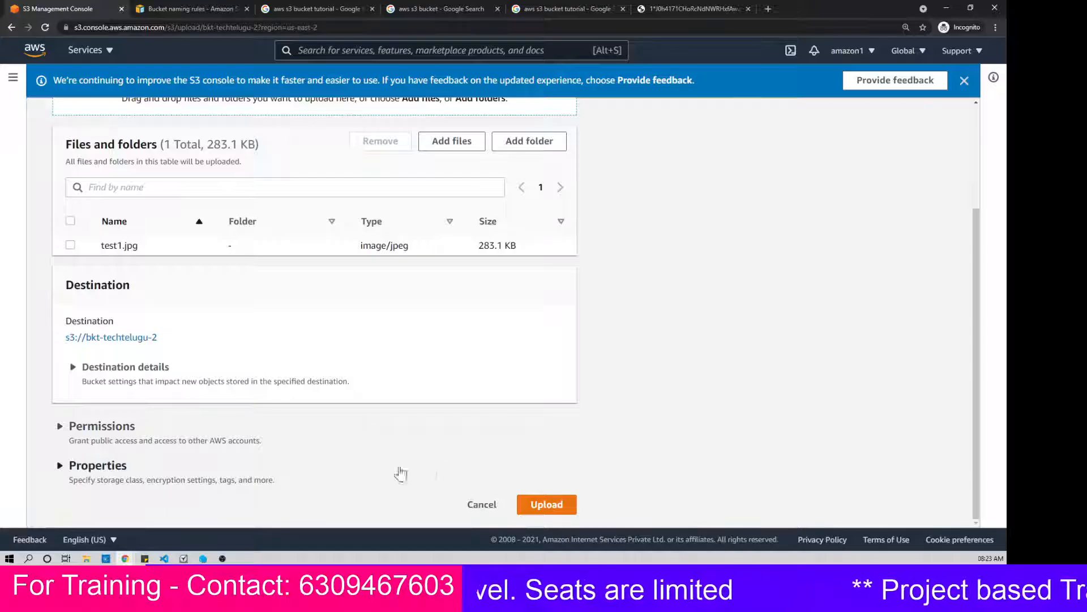
# Step: Upload test1.jpg to bkt-techtelugu-2 with the default permissions and properties
pyautogui.scroll(3, 501, 478)
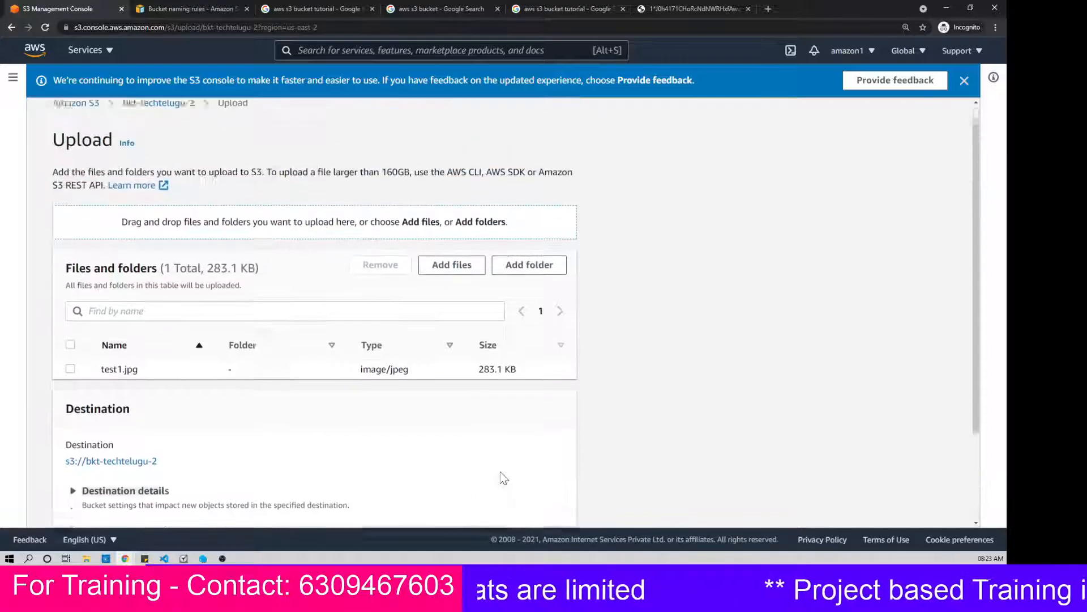
pyautogui.scroll(-3, 503, 477)
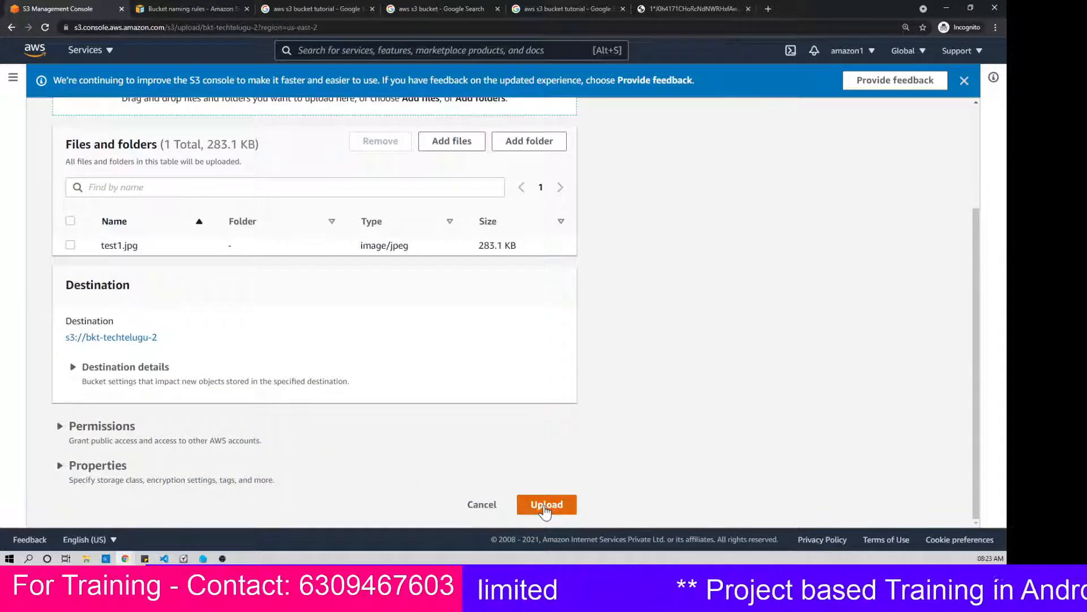
pyautogui.click(545, 505)
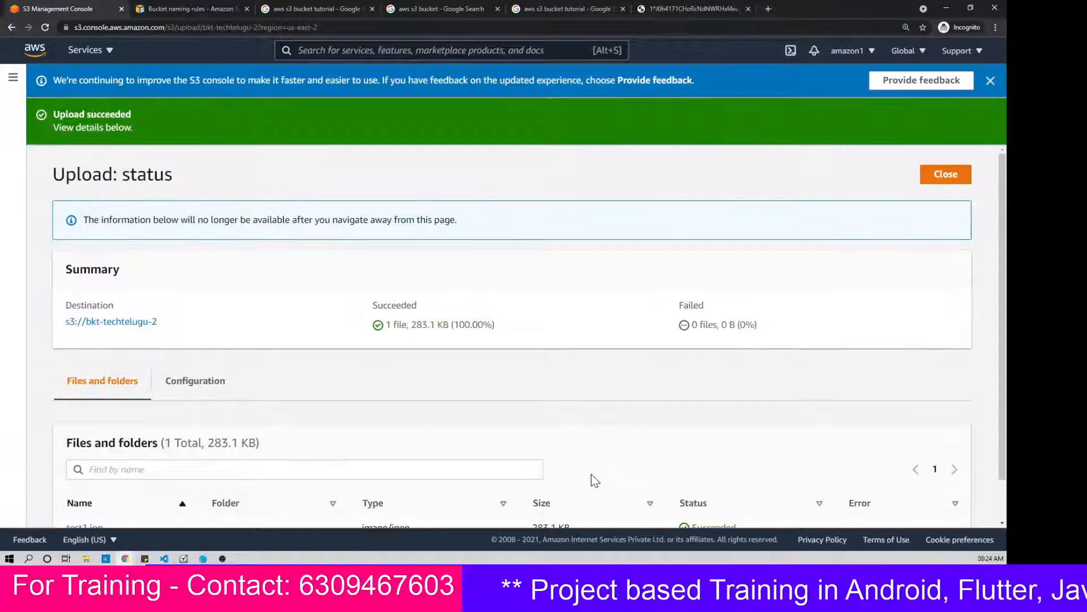
# Step: Review the upload status, return to the bucket list and open the test1.jpg object inside bkt-techtelugu-2
pyautogui.scroll(-1, 474, 264)
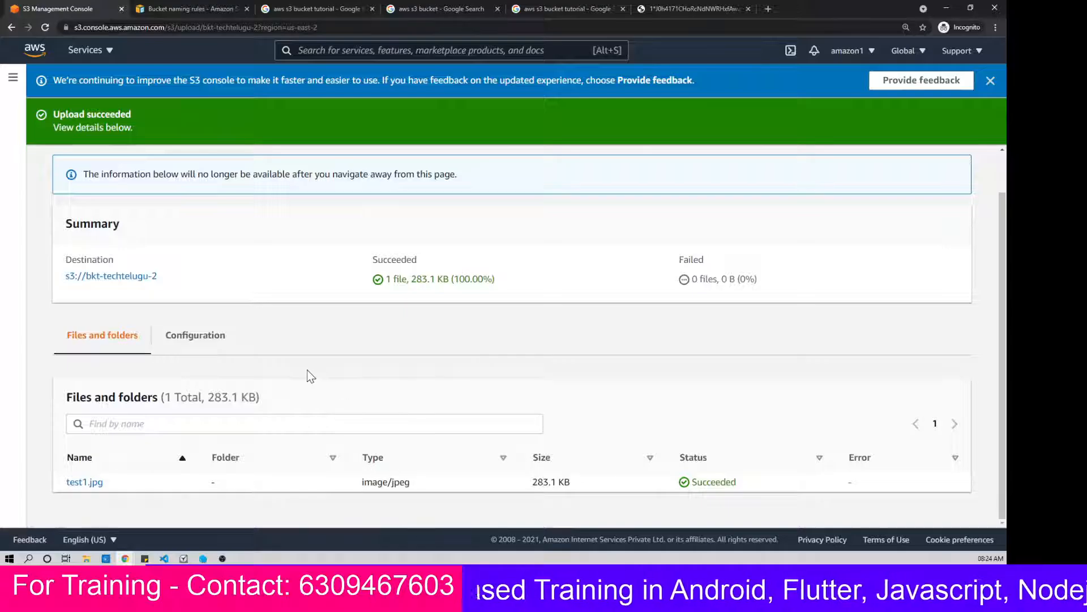
pyautogui.scroll(1, 307, 370)
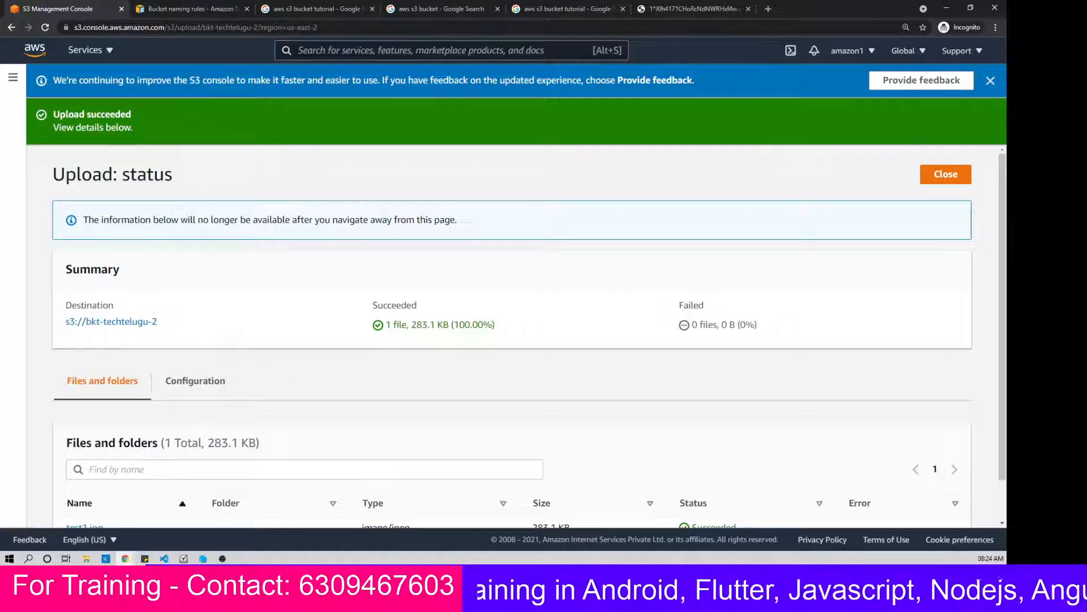
pyautogui.click(13, 77)
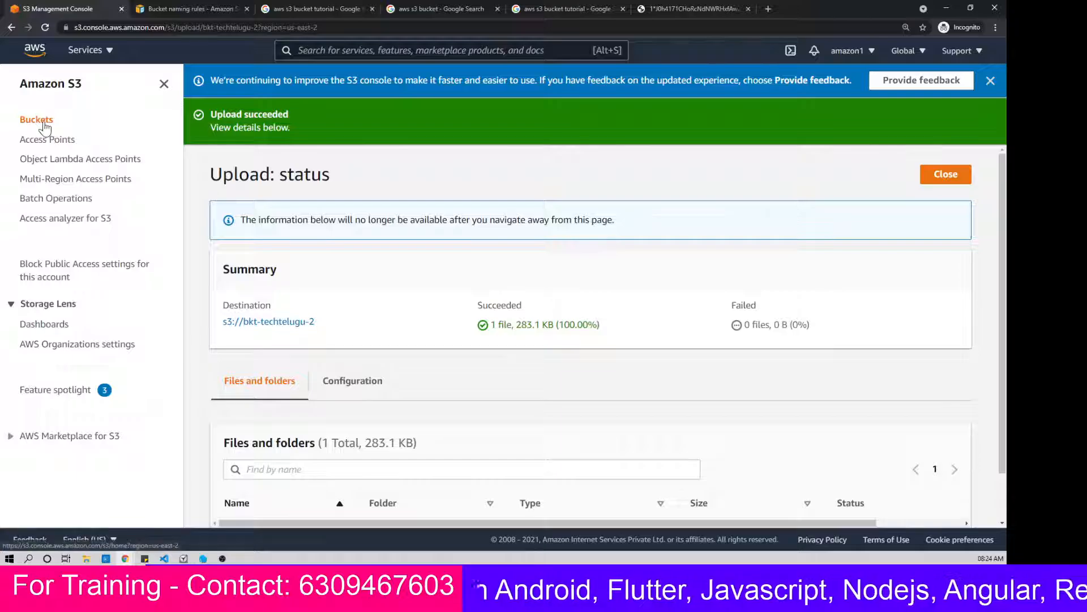
pyautogui.click(45, 122)
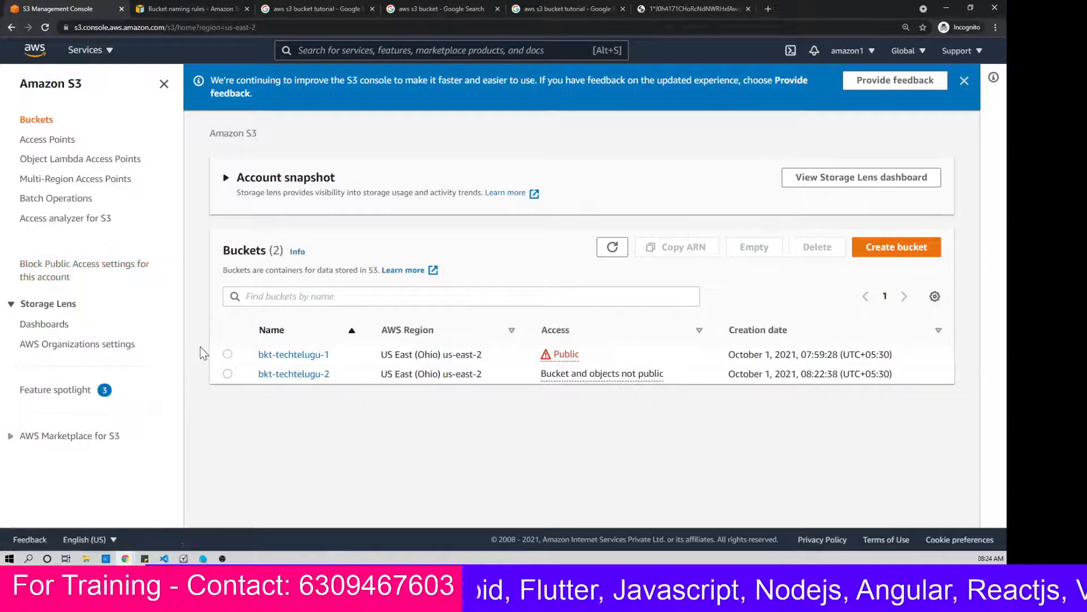
pyautogui.click(294, 375)
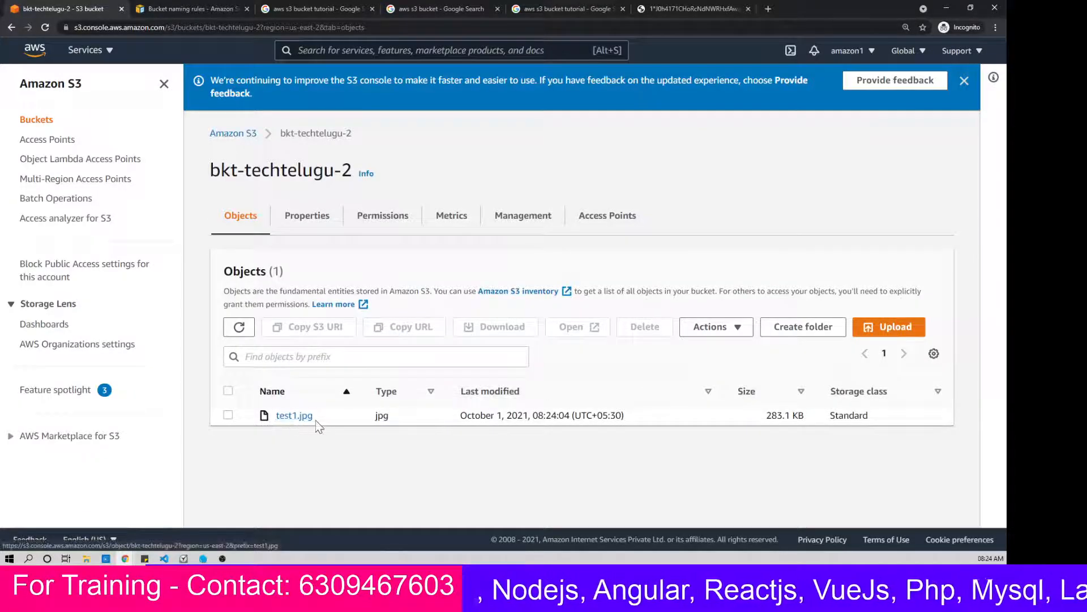
pyautogui.click(292, 418)
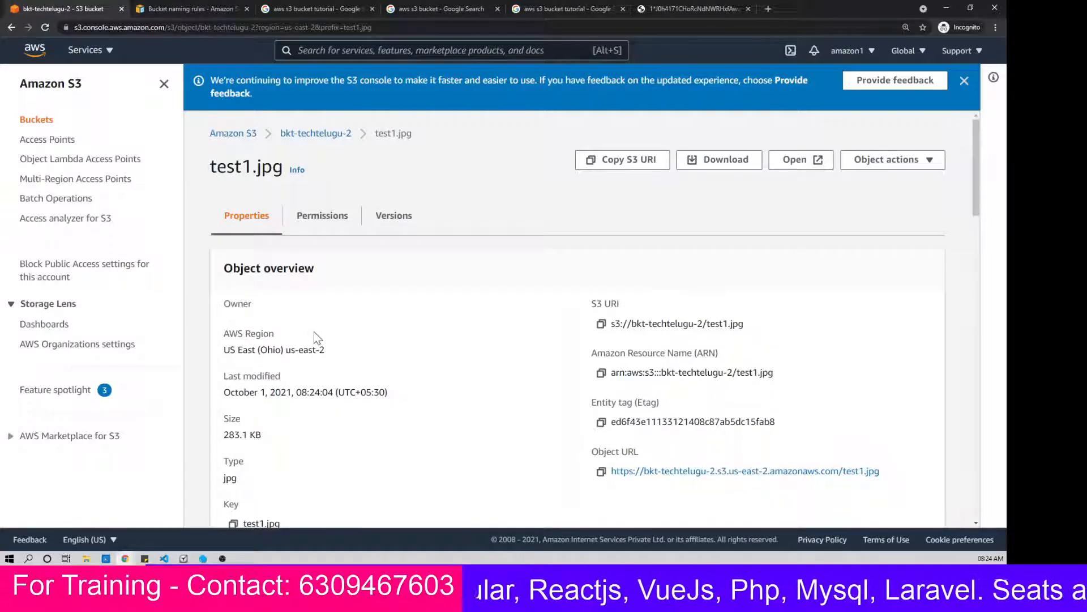
# Step: Look through the properties of test1.jpg and copy its S3 URI
pyautogui.scroll(-8, 315, 332)
pyautogui.scroll(5, 314, 331)
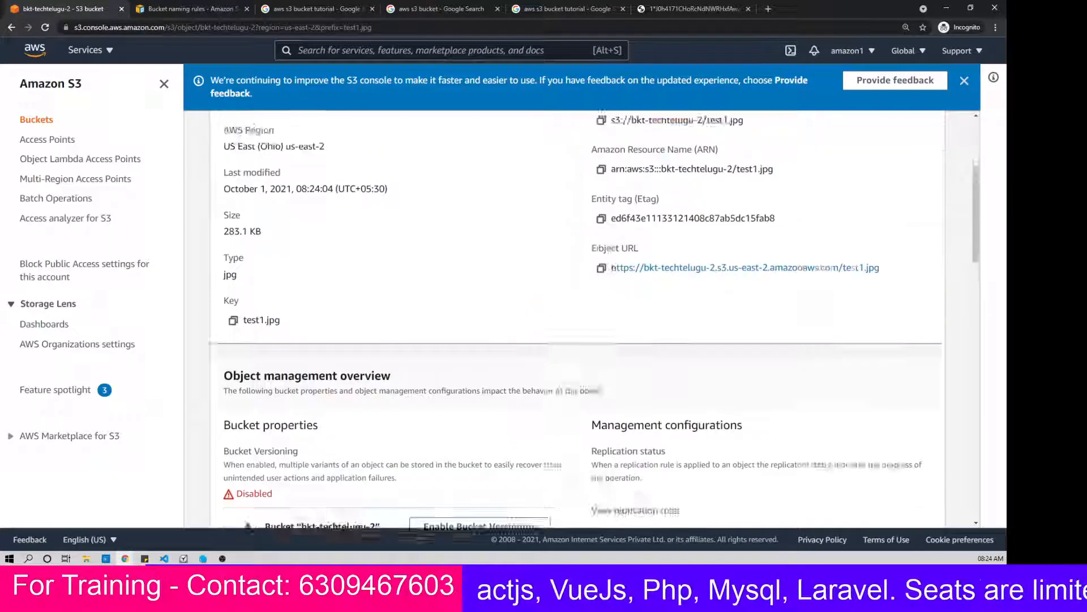
pyautogui.scroll(2, 315, 337)
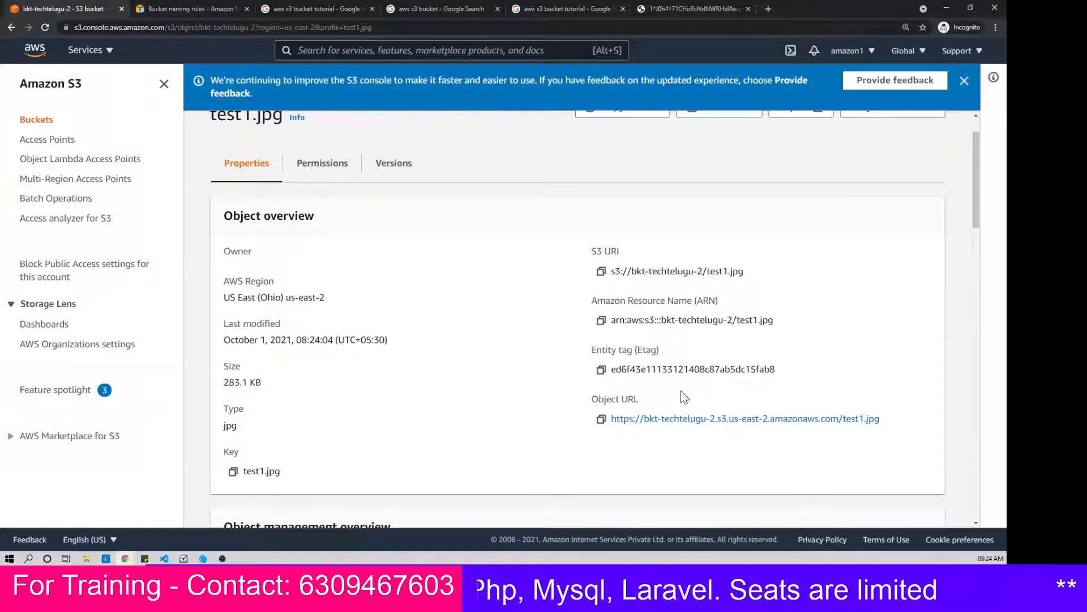
pyautogui.click(602, 272)
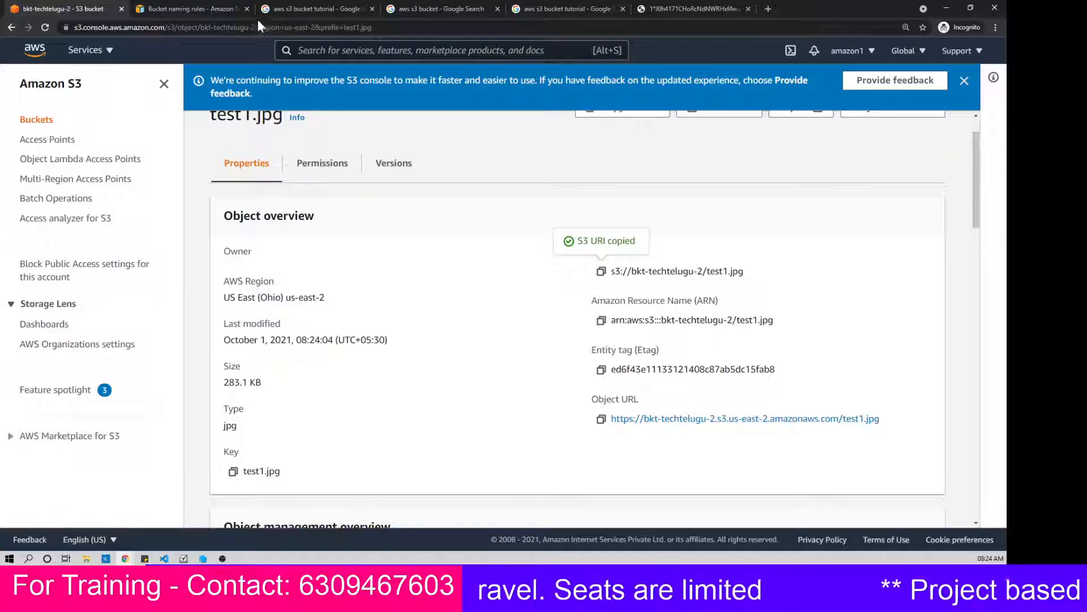
# Step: Try to open the copied S3 URI in place of the "aws s3 bucket tutorial" image search, declining to launch WinSCP
pyautogui.click(195, 7)
pyautogui.click(294, 8)
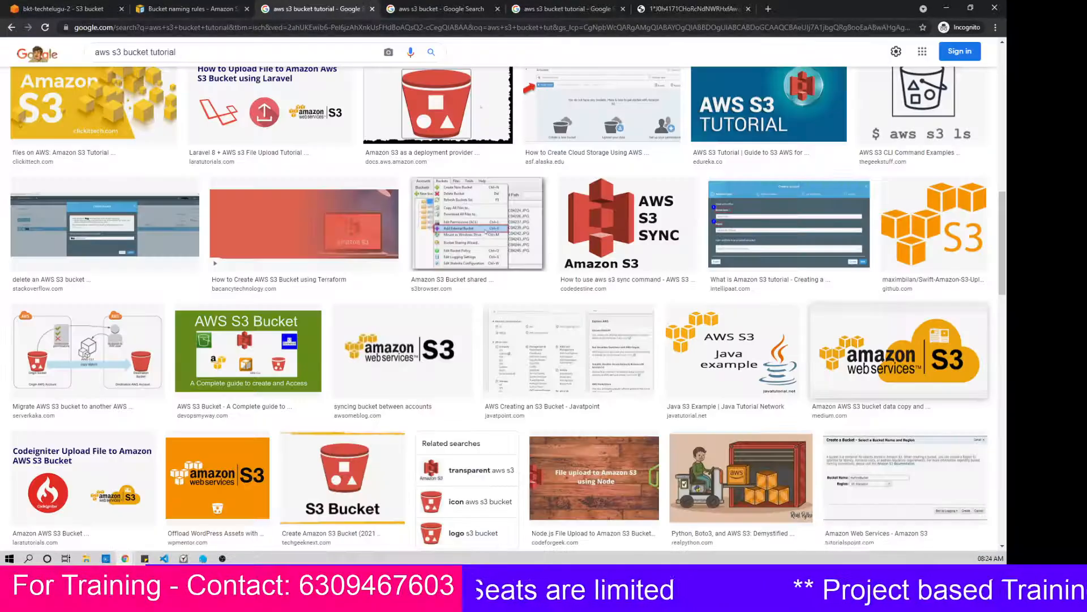
pyautogui.click(311, 28)
pyautogui.hotkey('ctrl', 'v')
pyautogui.press('Return')
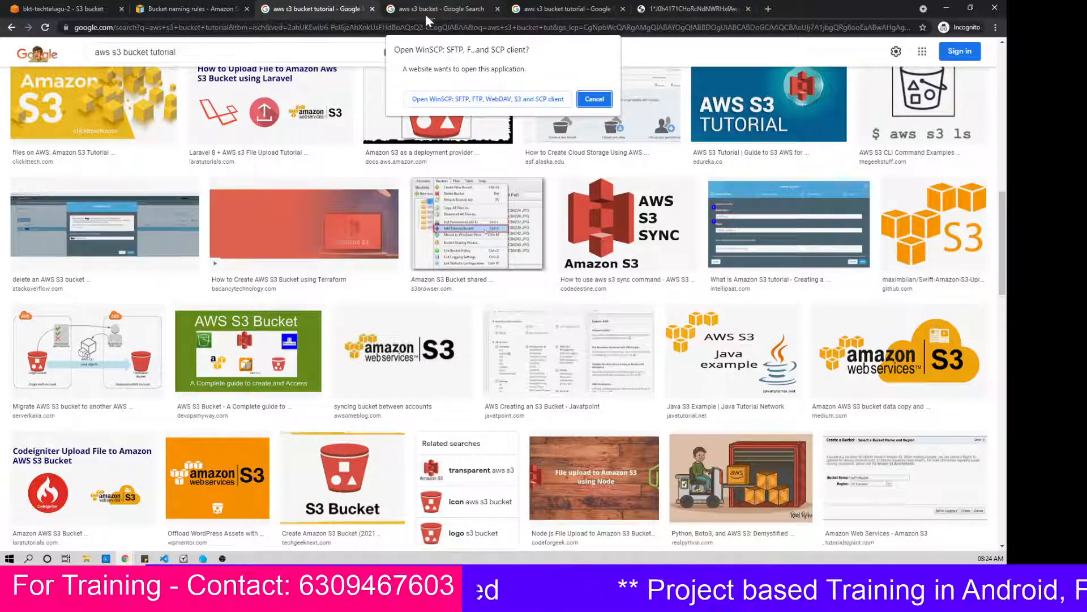
pyautogui.click(595, 99)
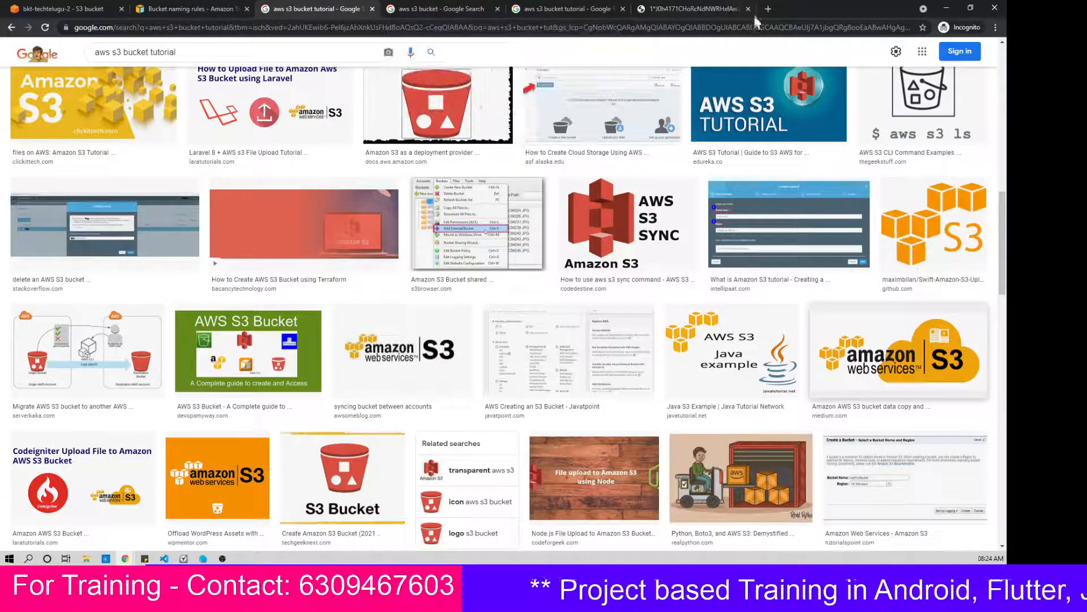
# Step: Try to open the copied S3 URI in place of the Amazon S3 logo image, allowing WinSCP to launch
pyautogui.click(712, 11)
pyautogui.click(702, 28)
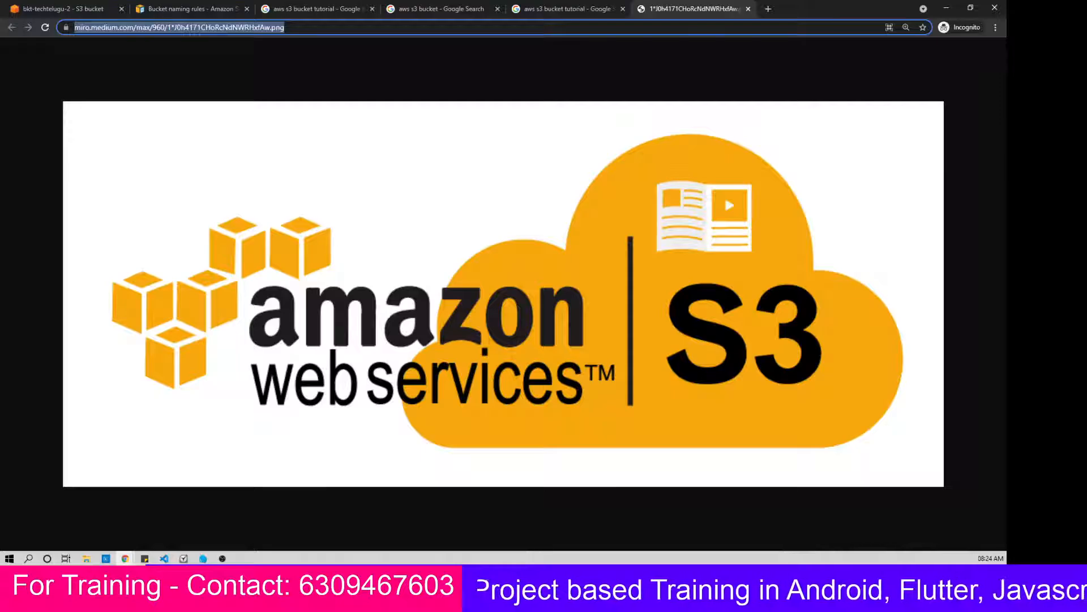
pyautogui.hotkey('ctrl', 'v')
pyautogui.press('Return')
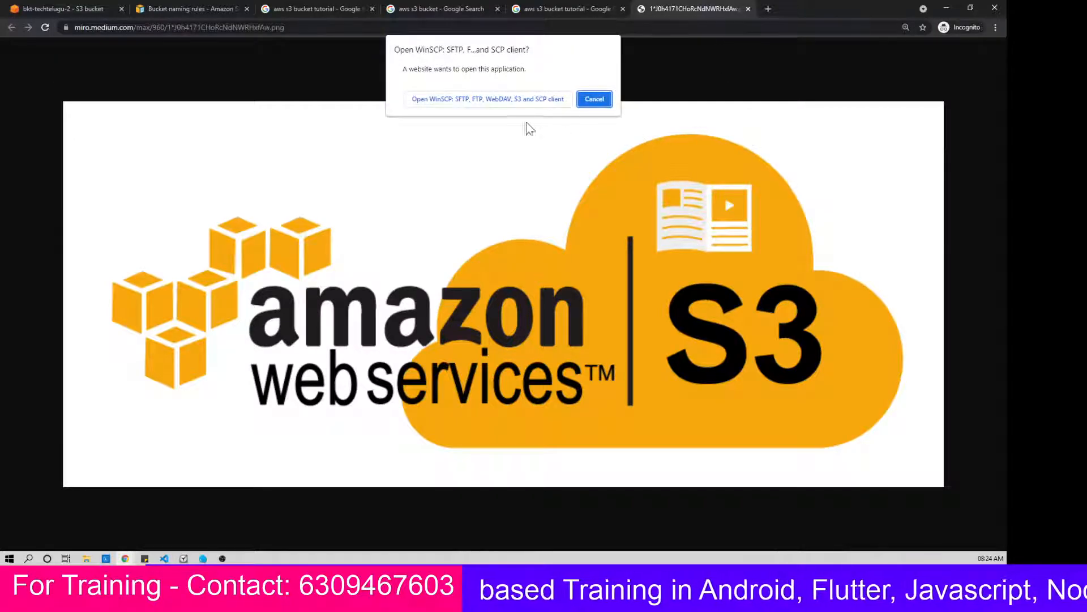
pyautogui.click(456, 99)
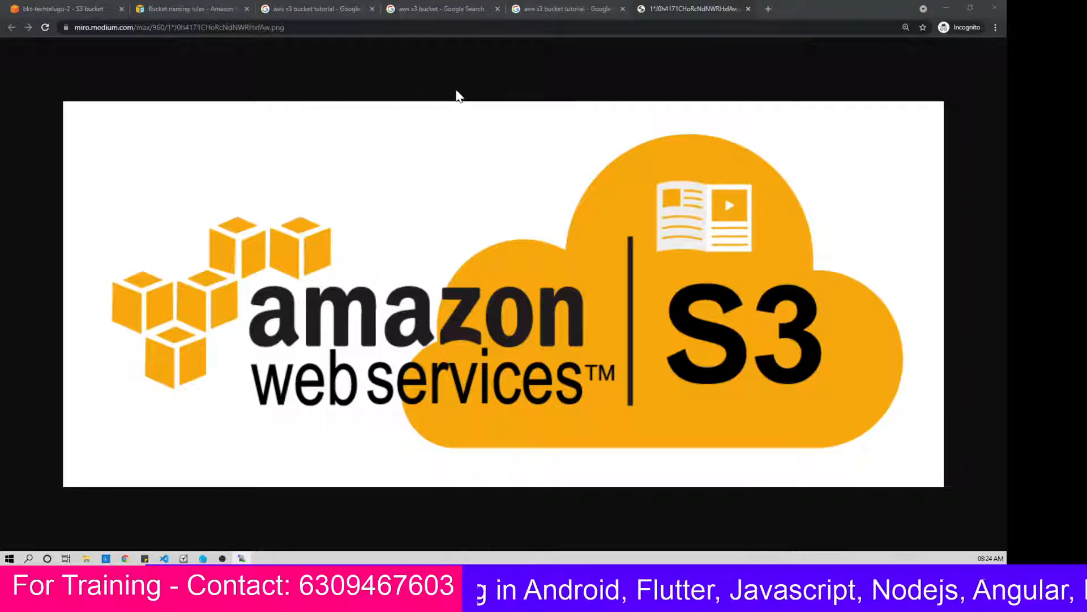
# Step: Copy the Object URL of test1.jpg from its properties, load it in place of the logo image and highlight the returned XML
pyautogui.click(98, 7)
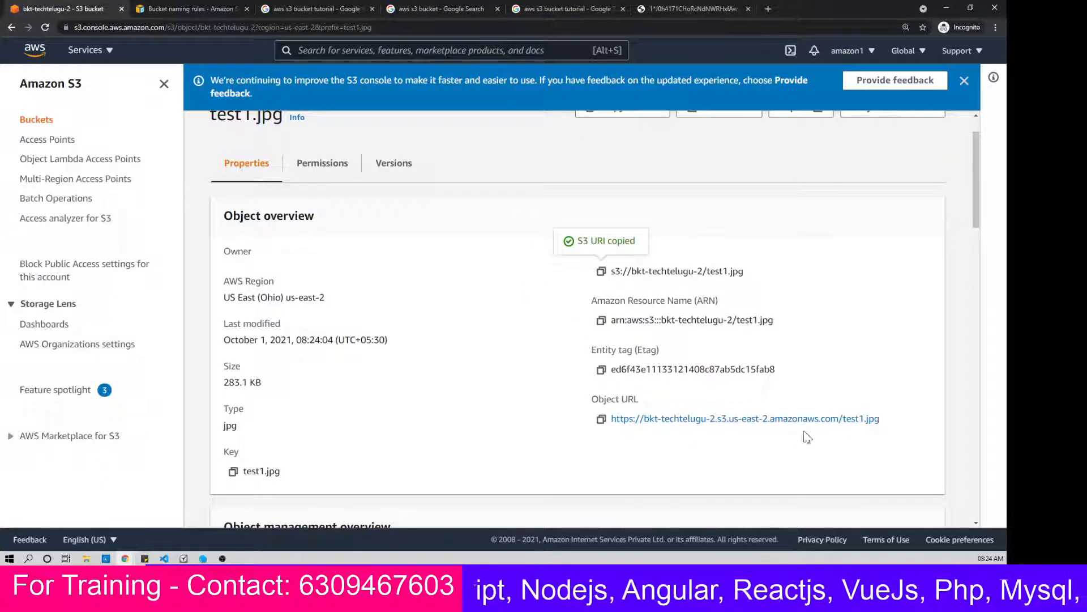
pyautogui.click(601, 419)
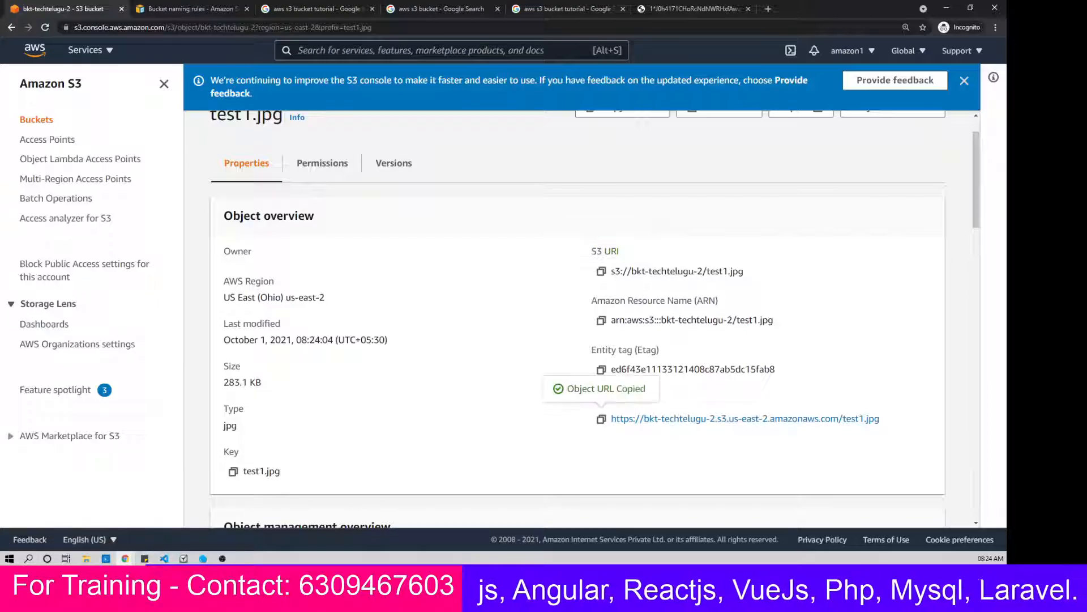
pyautogui.click(688, 10)
pyautogui.hotkey('ctrl', 'v')
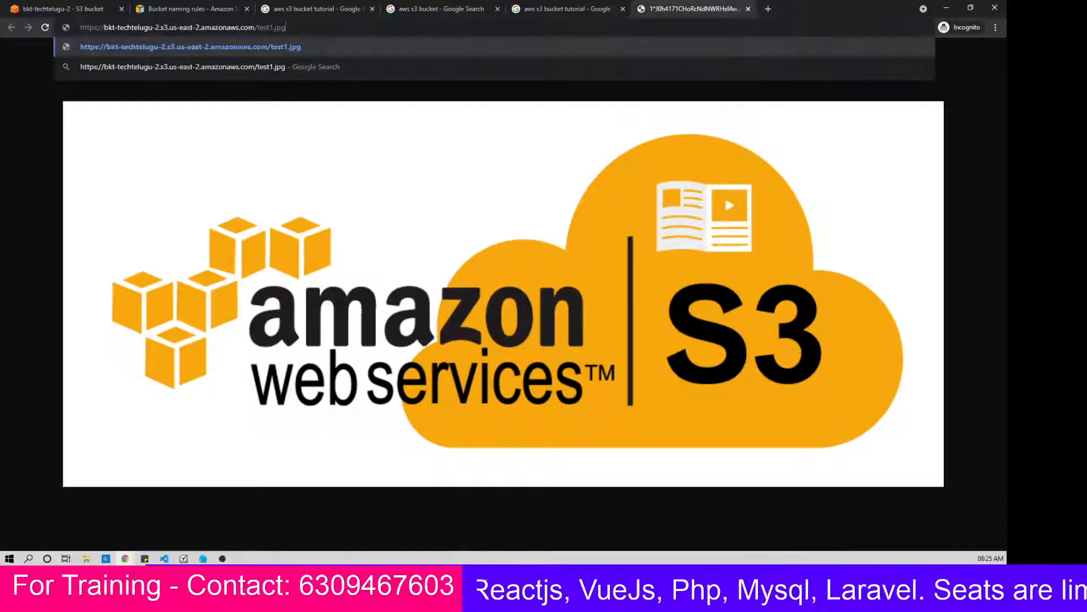
pyautogui.press('Return')
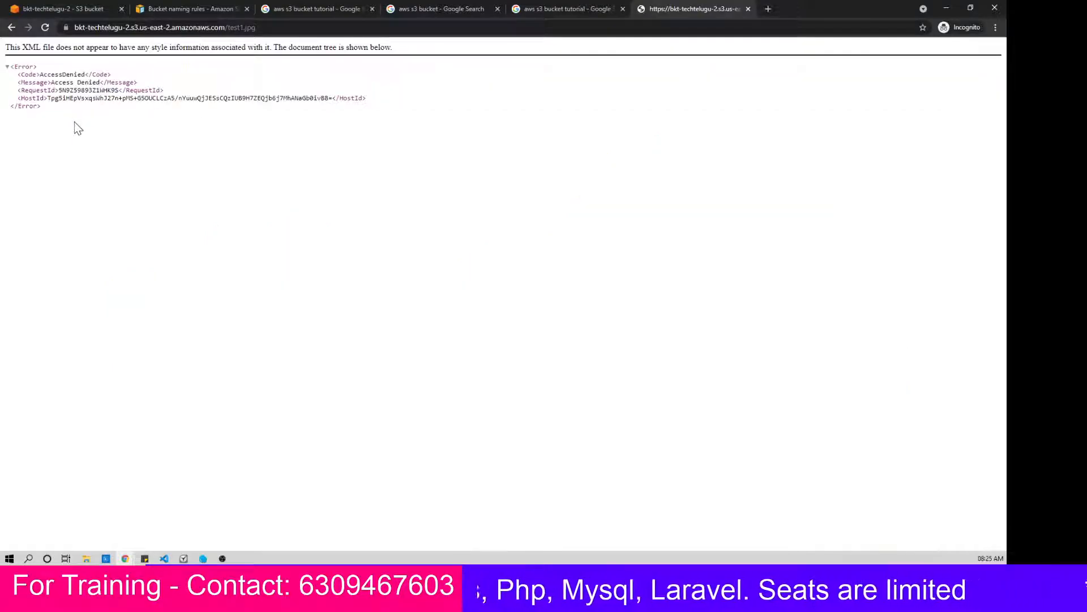
pyautogui.moveTo(45, 108); pyautogui.dragTo(2, 63)
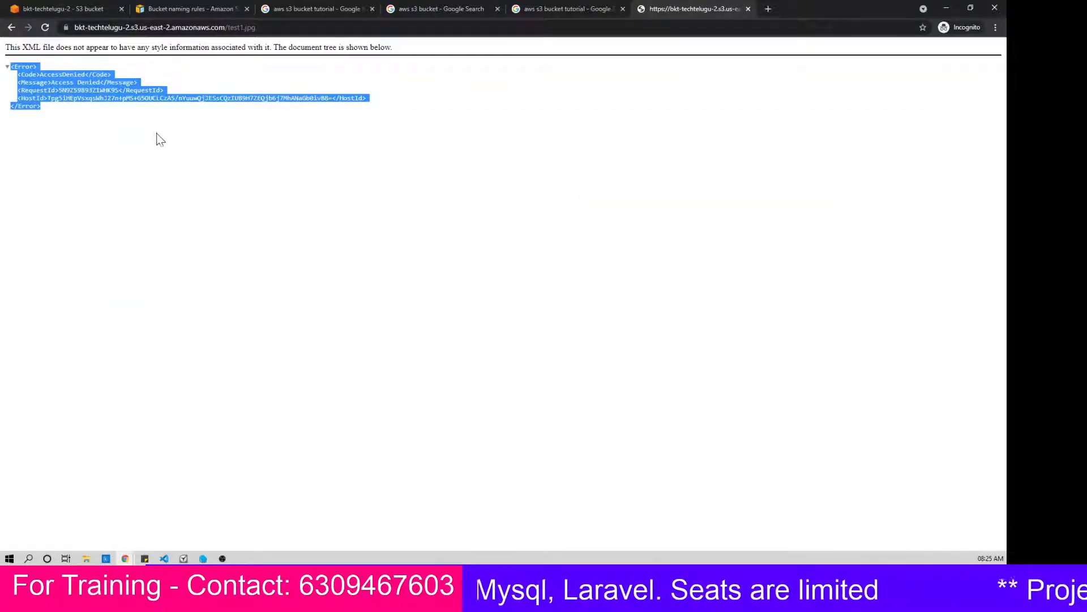
# Step: Return to the object list of bkt-techtelugu-2, select test1.jpg and open it through the console
pyautogui.click(219, 10)
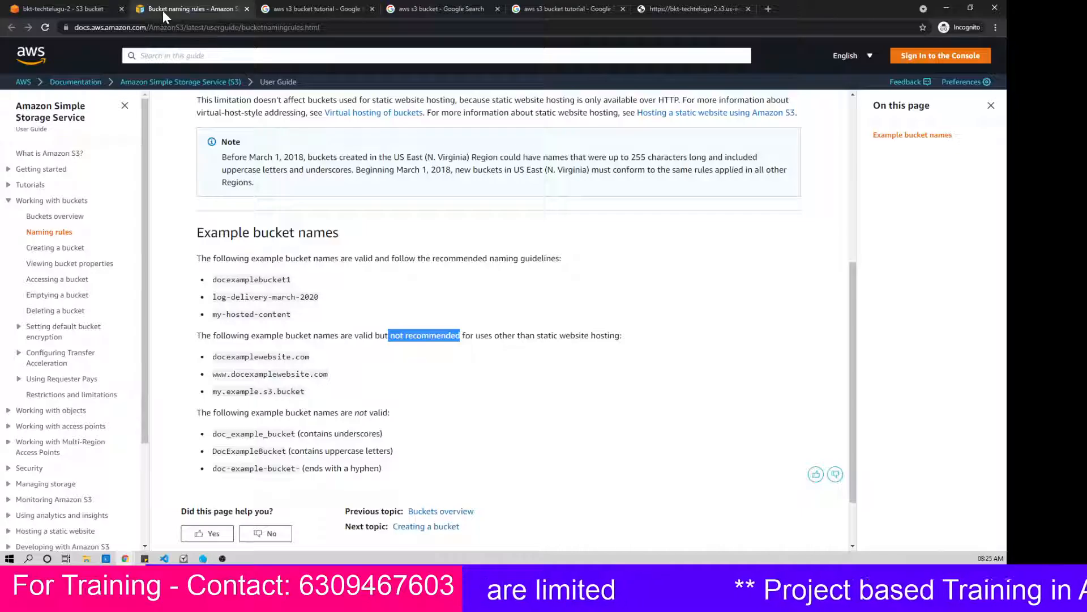
pyautogui.click(85, 8)
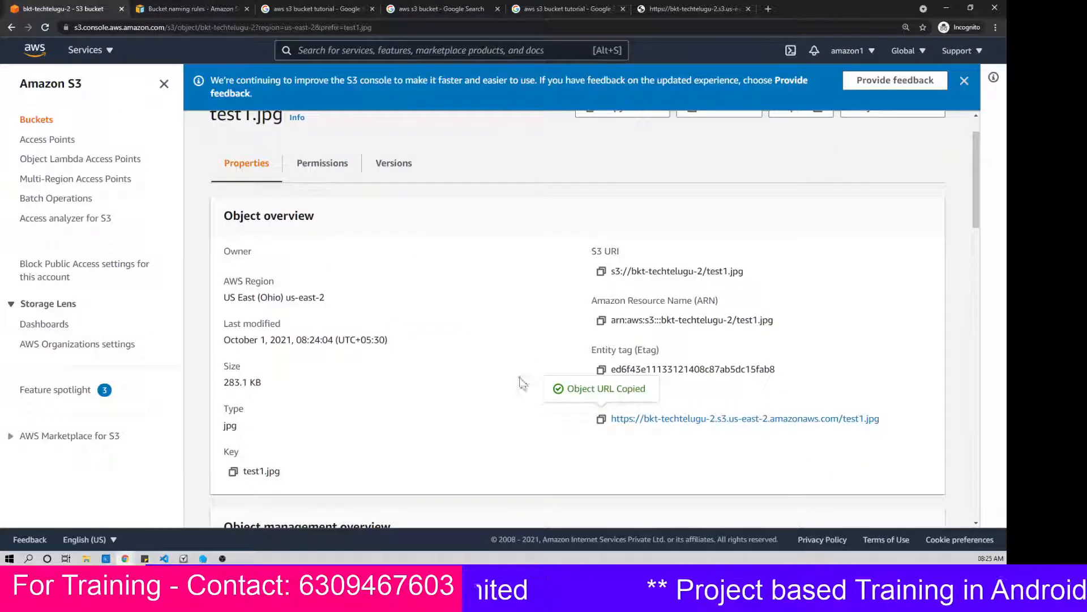
pyautogui.scroll(-3, 425, 369)
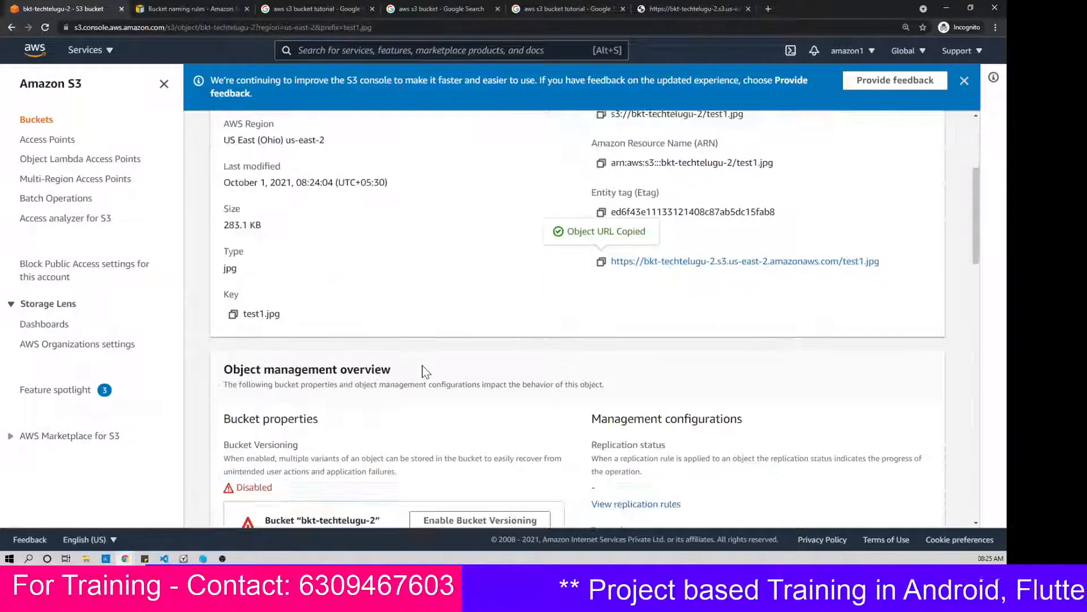
pyautogui.scroll(4, 423, 368)
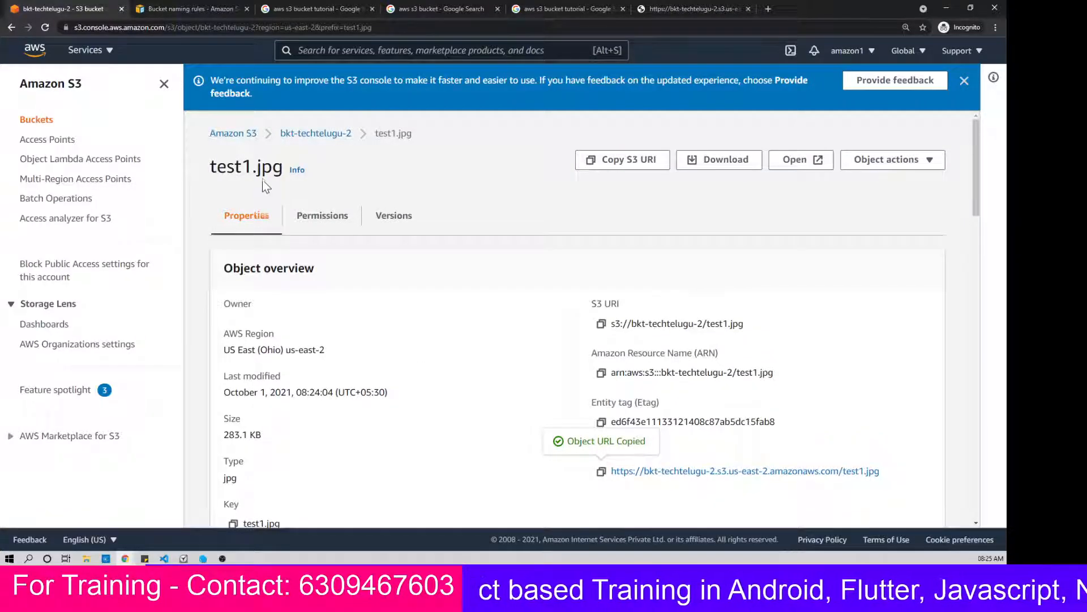
pyautogui.click(326, 133)
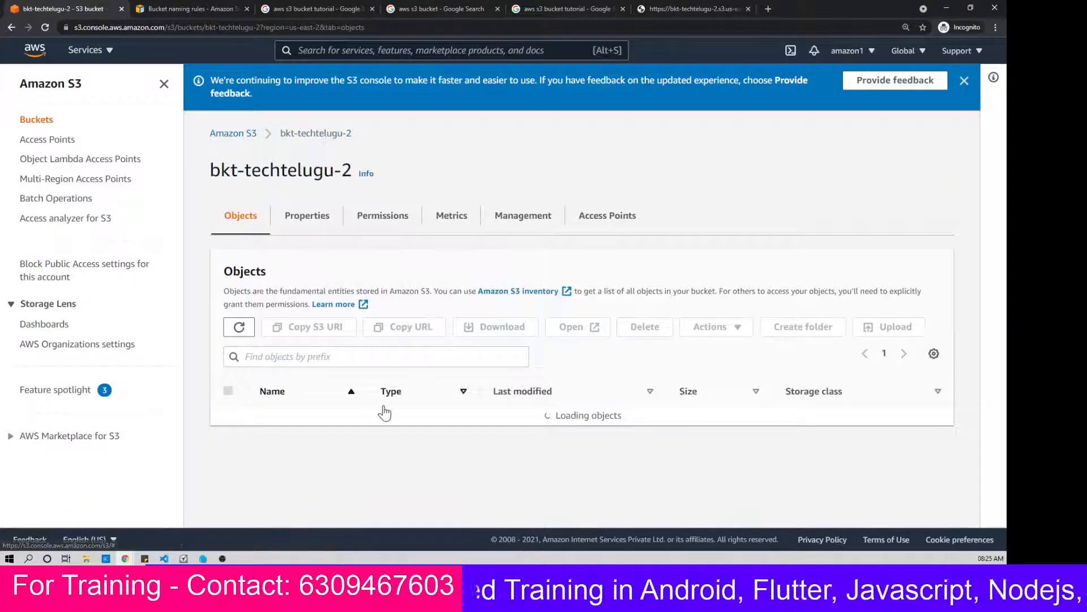
pyautogui.click(228, 414)
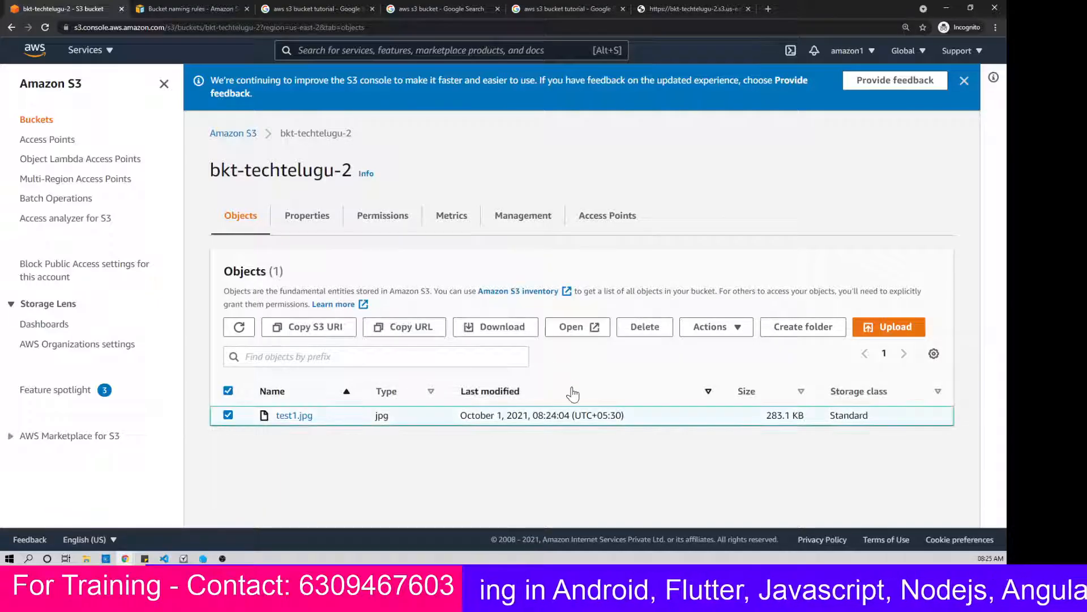
pyautogui.click(580, 330)
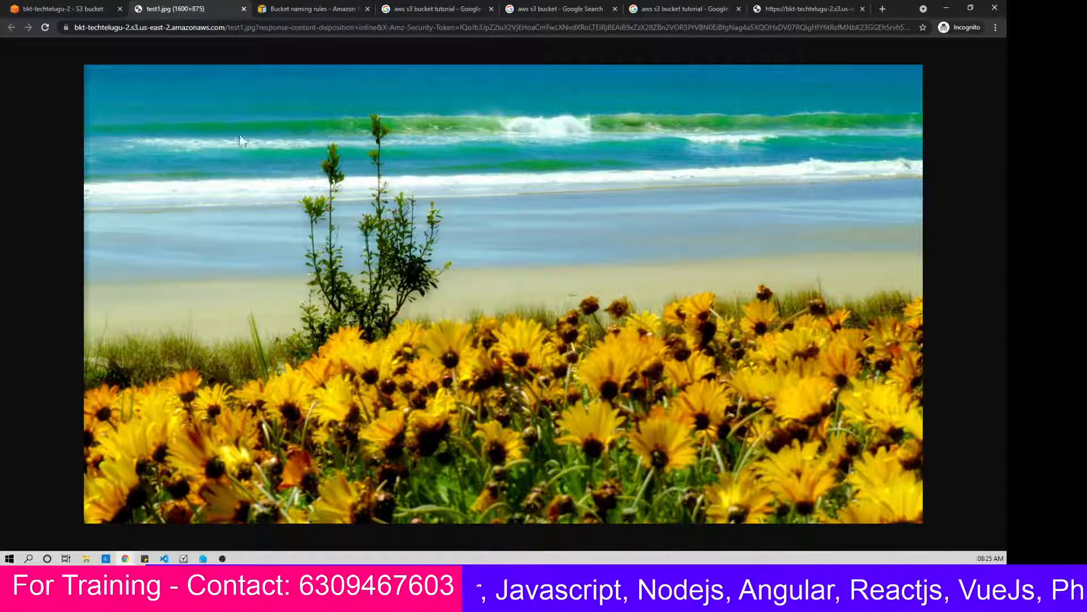
# Step: Copy the URL of test1.jpg from the object list, load it in a new browser tab and enlarge the page to 200%
pyautogui.click(84, 10)
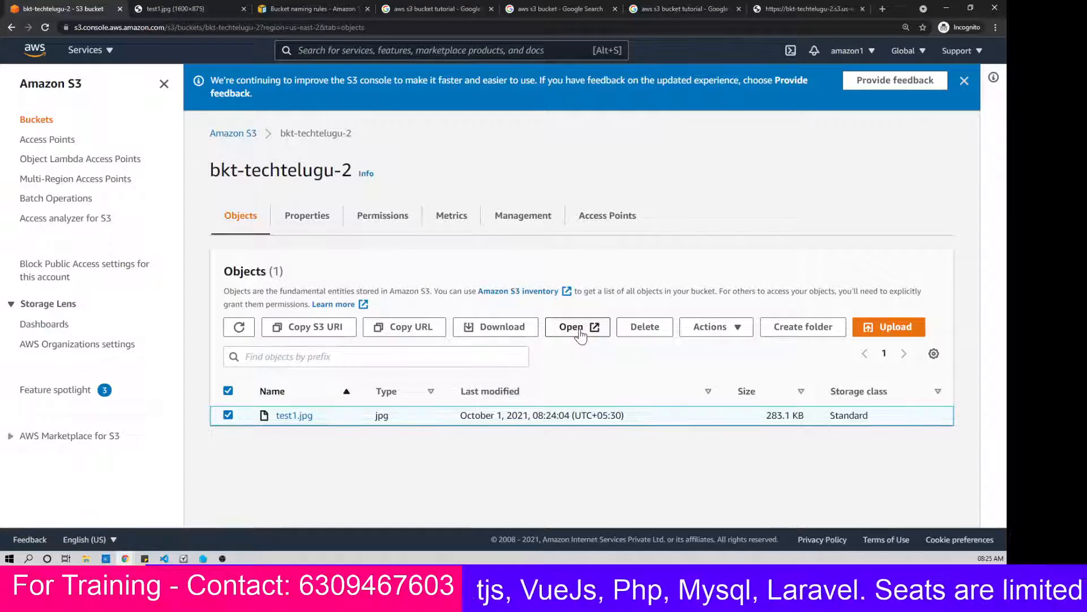
pyautogui.click(425, 328)
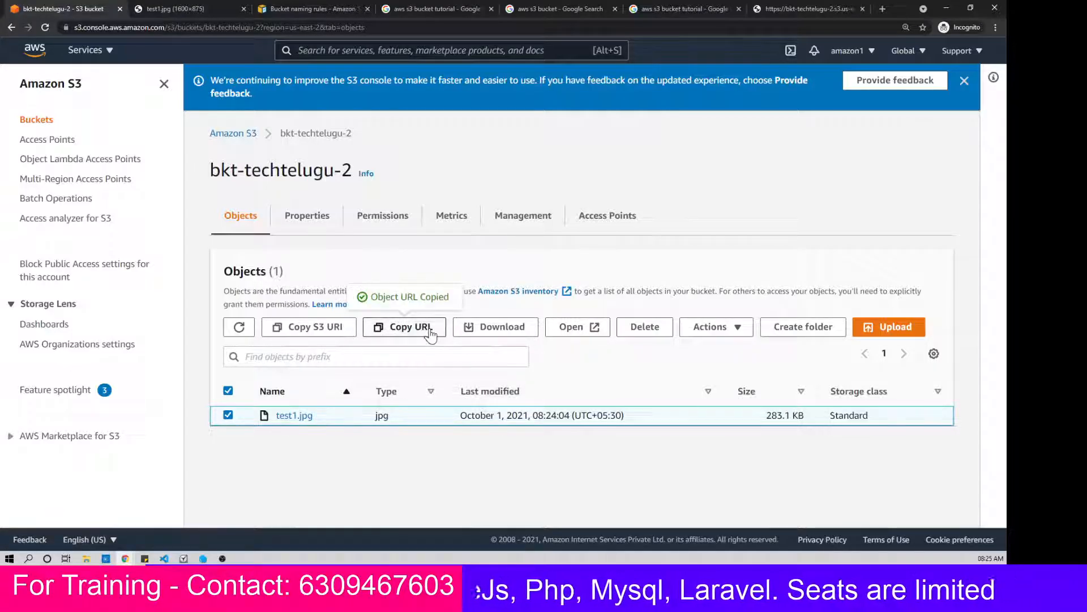
pyautogui.click(881, 8)
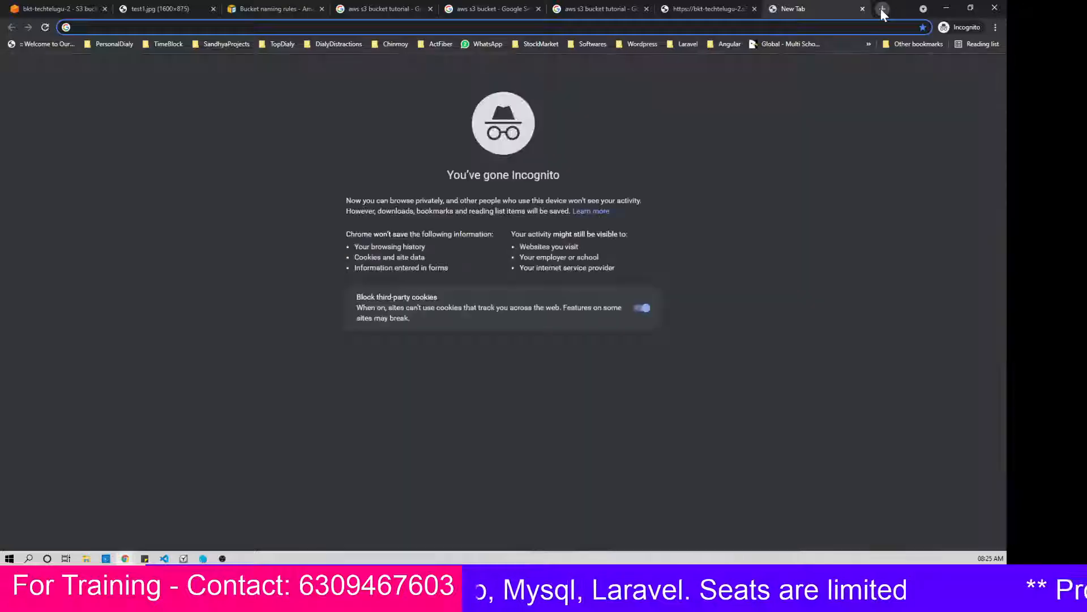
pyautogui.hotkey('ctrl', 'v')
pyautogui.press('Return')
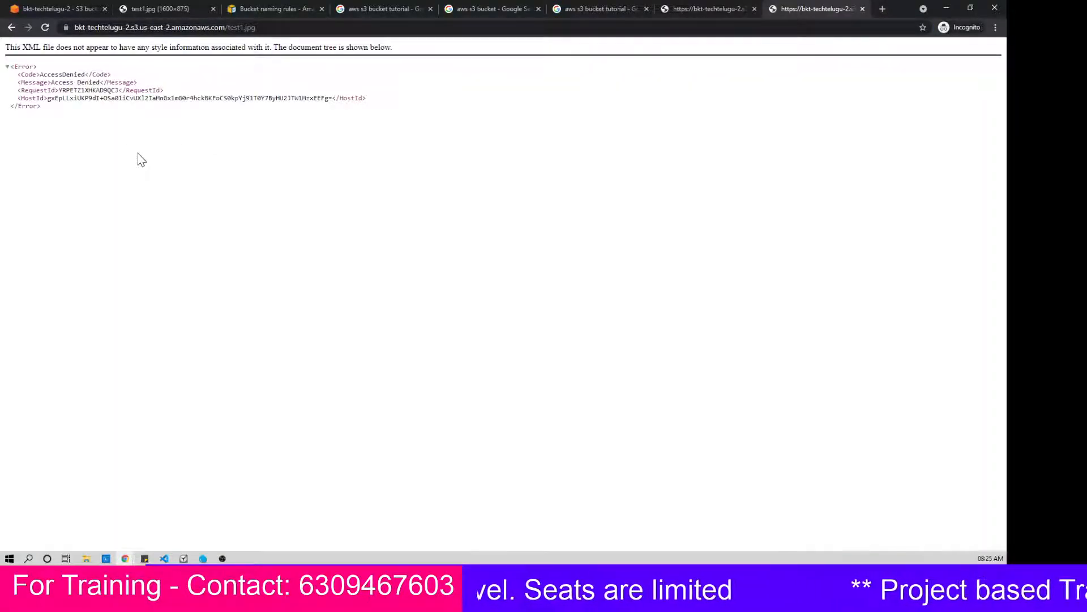
pyautogui.hotkey('ctrl', '+')
pyautogui.hotkey('ctrl', '+')
pyautogui.hotkey('ctrl', '+')
pyautogui.hotkey('ctrl', '+')
pyautogui.hotkey('ctrl', '+')
pyautogui.hotkey('ctrl', '+')
pyautogui.hotkey('ctrl', '+')
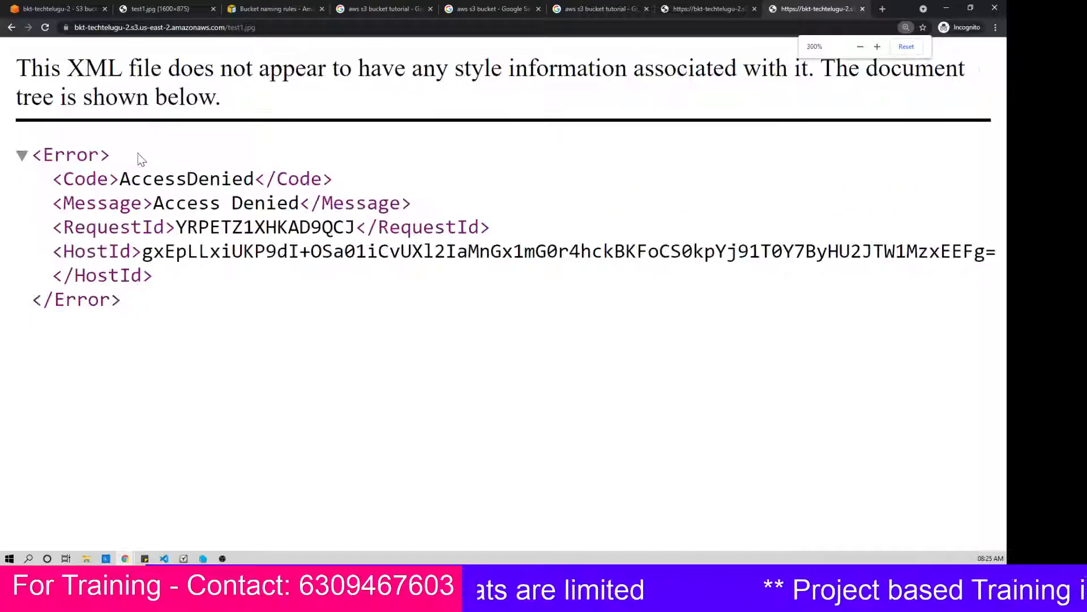
# Step: Reopen test1.jpg through the console to examine the base URL and signed parameters in its address, and return to the bucket list
pyautogui.click(43, 7)
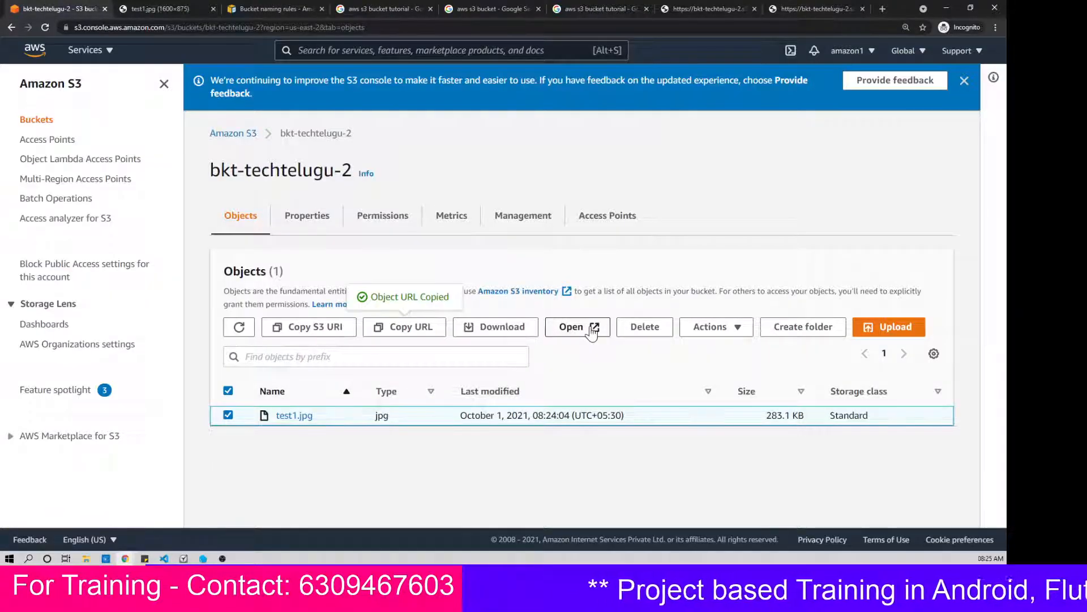
pyautogui.click(592, 331)
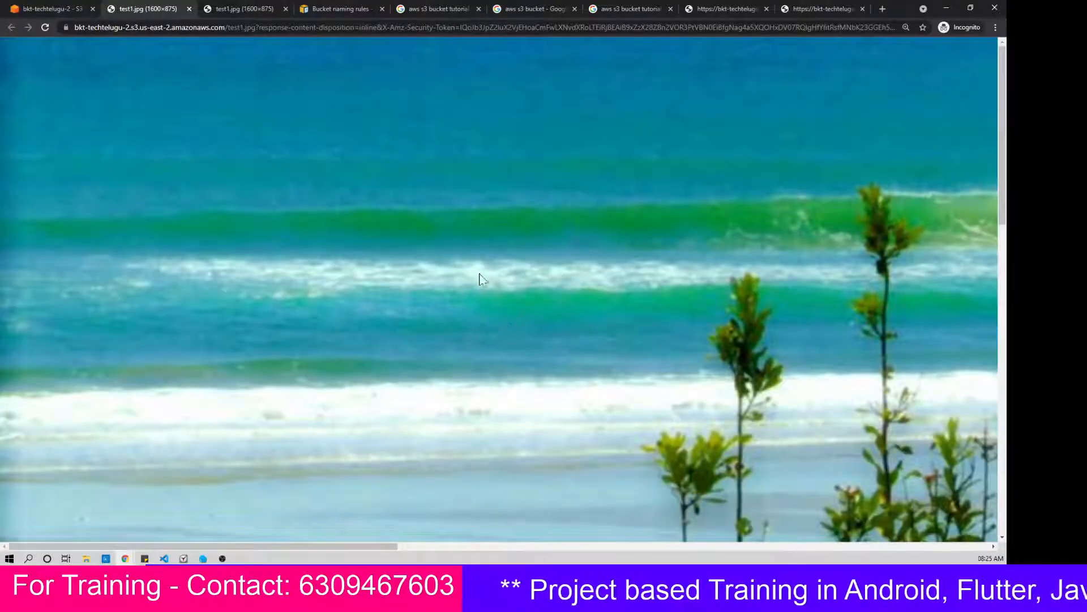
pyautogui.click(255, 28)
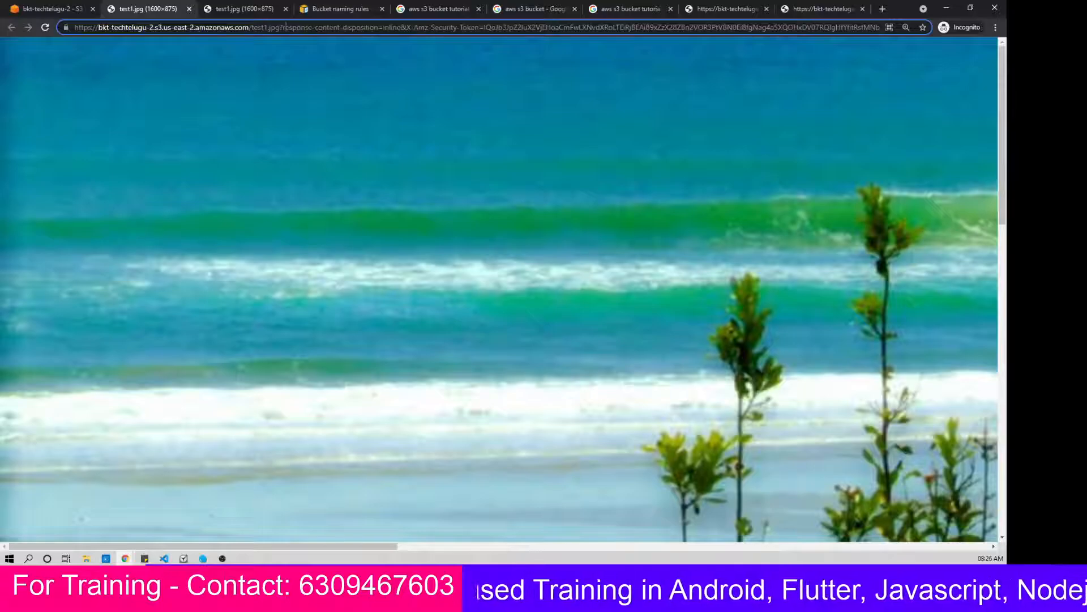
pyautogui.moveTo(280, 27); pyautogui.dragTo(71, 28)
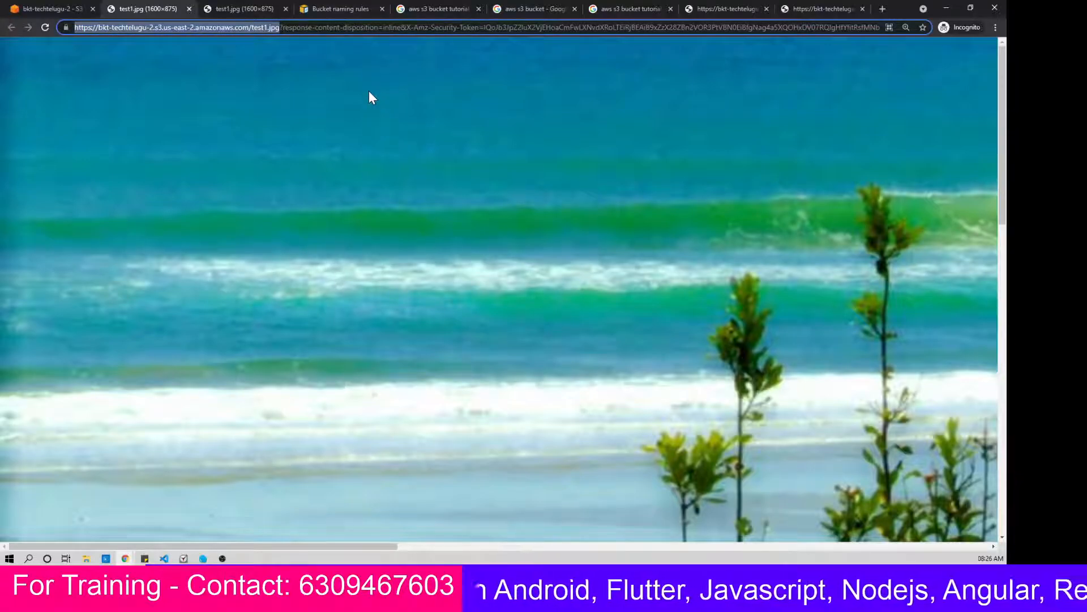
pyautogui.press('Right')
pyautogui.hotkey('shift', 'End')
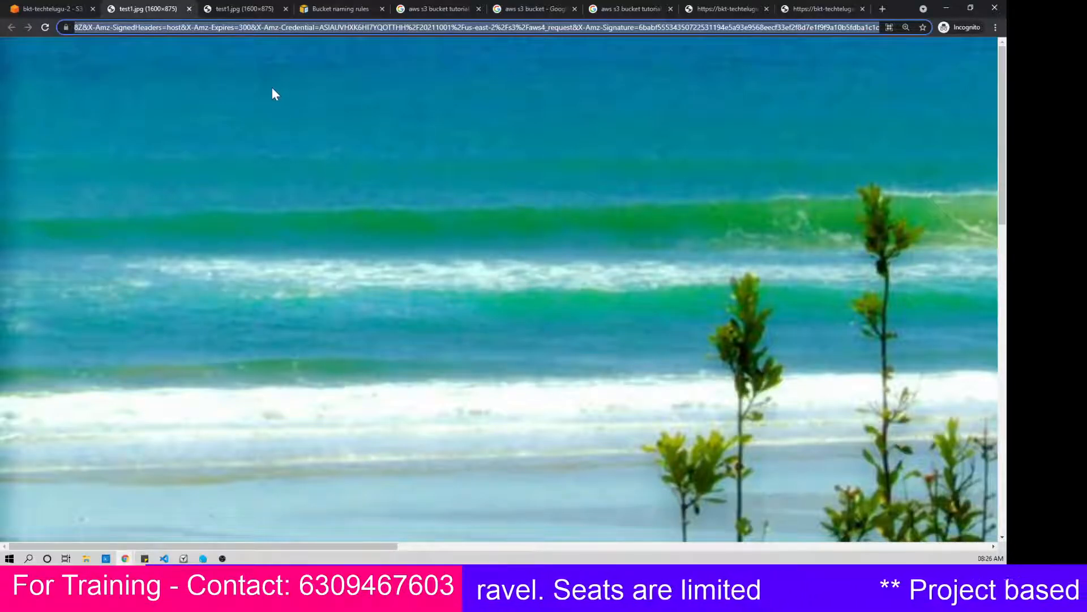
pyautogui.click(50, 9)
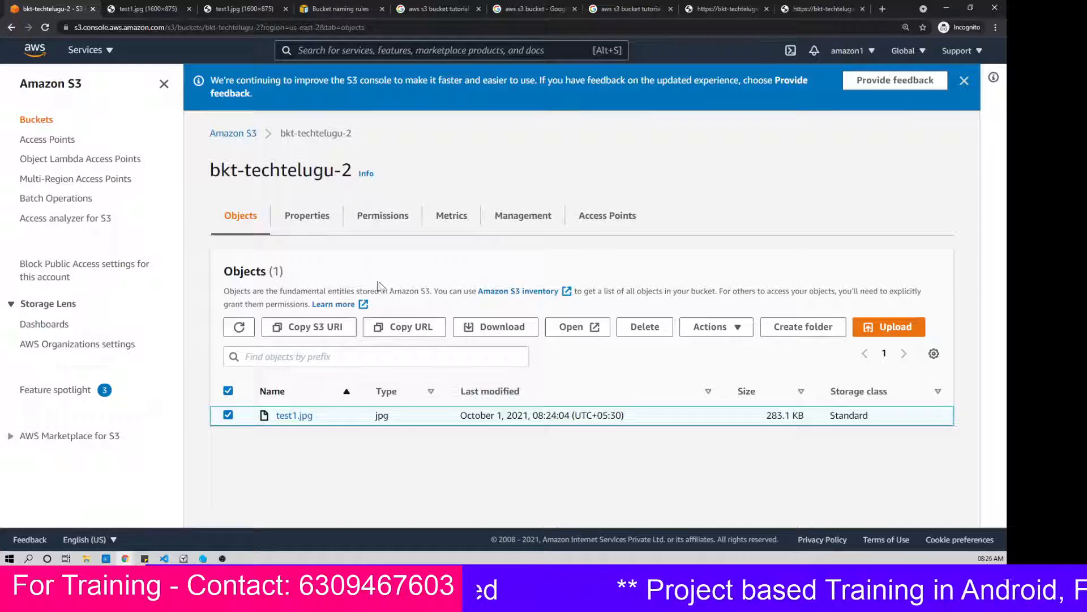
pyautogui.click(246, 135)
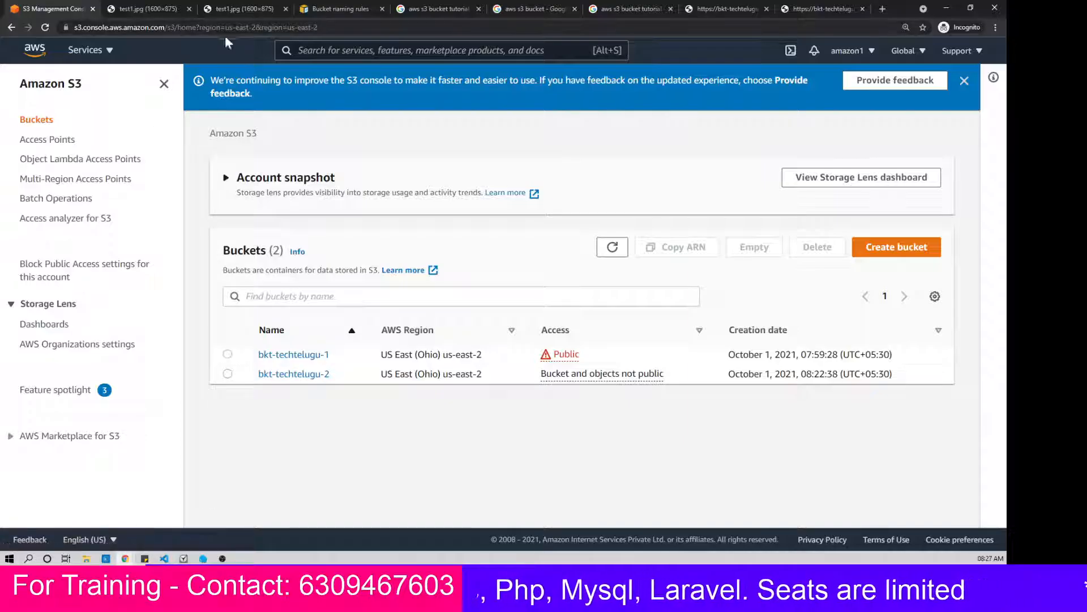
# Step: Search the web for "free tier aws services" in place of the reopened test1.jpg image
pyautogui.click(122, 9)
pyautogui.click(313, 25)
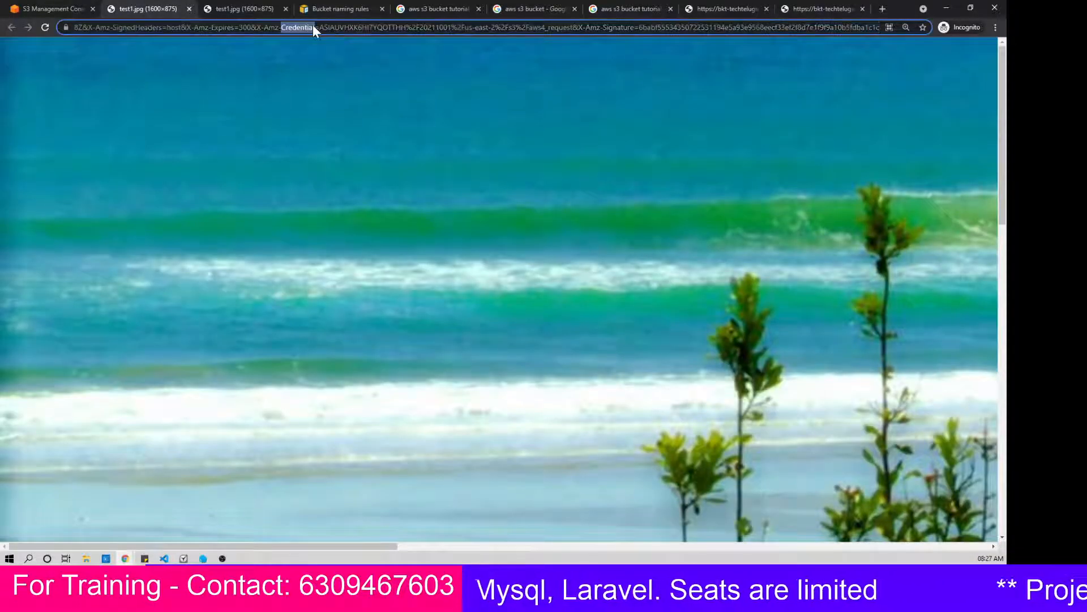
pyautogui.write('free')
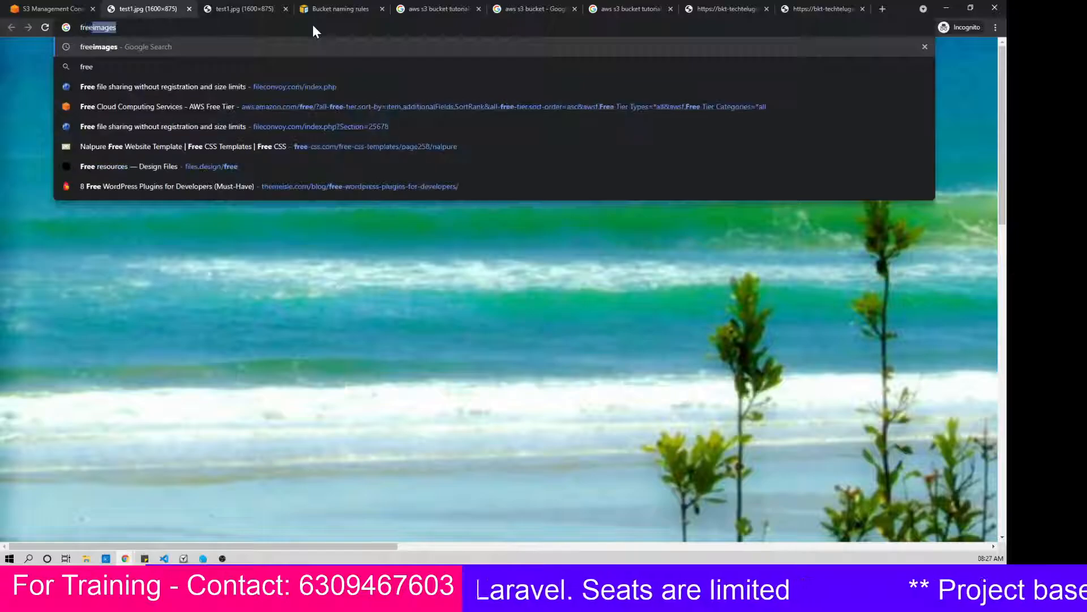
pyautogui.write(' tier')
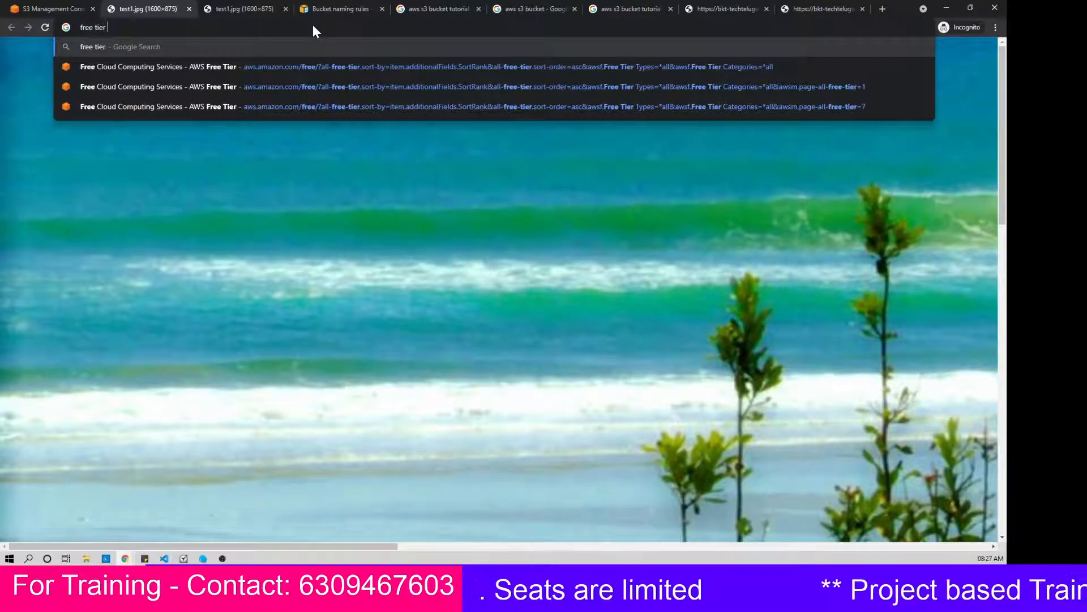
pyautogui.write(' aws ser')
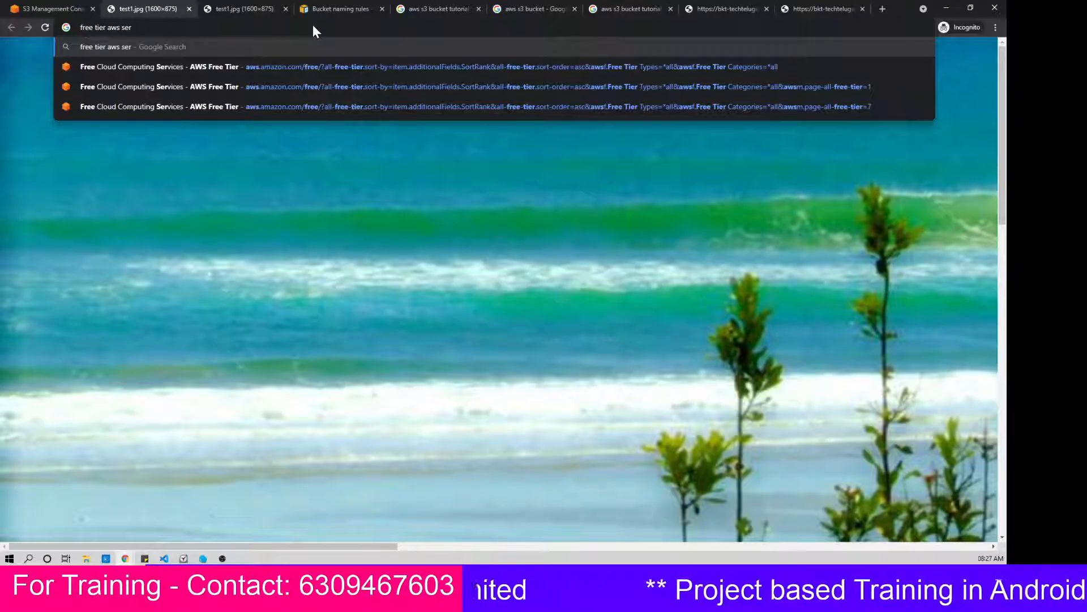
pyautogui.write('vices')
pyautogui.press('Return')
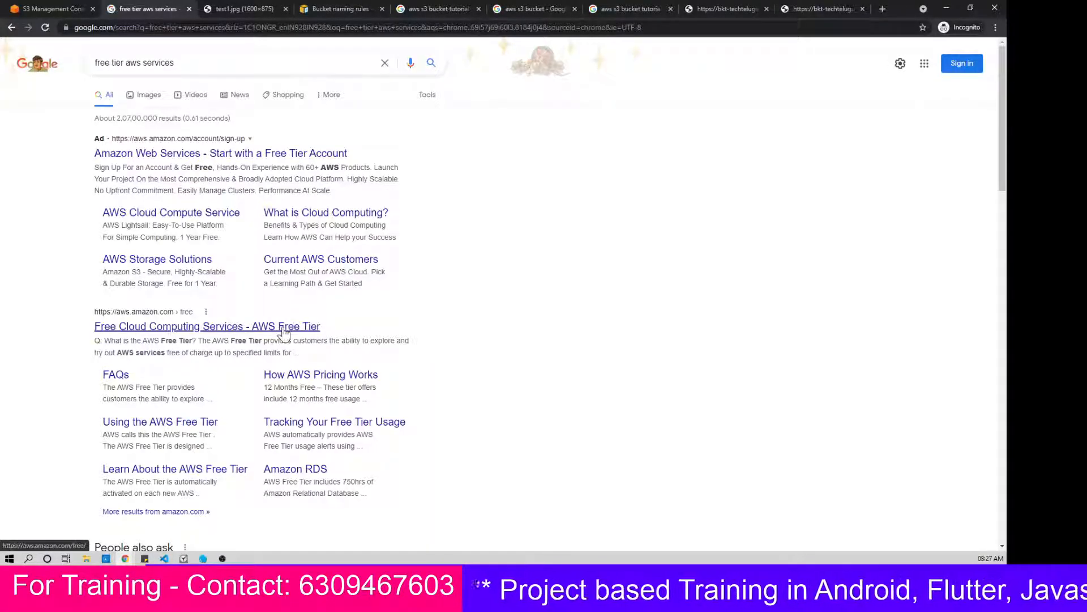
# Step: Open the AWS Free Tier result in a separate browser tab and look through the Free Tier details for the Amazon S3 offer
pyautogui.middleClick(284, 332)
pyautogui.click(225, 8)
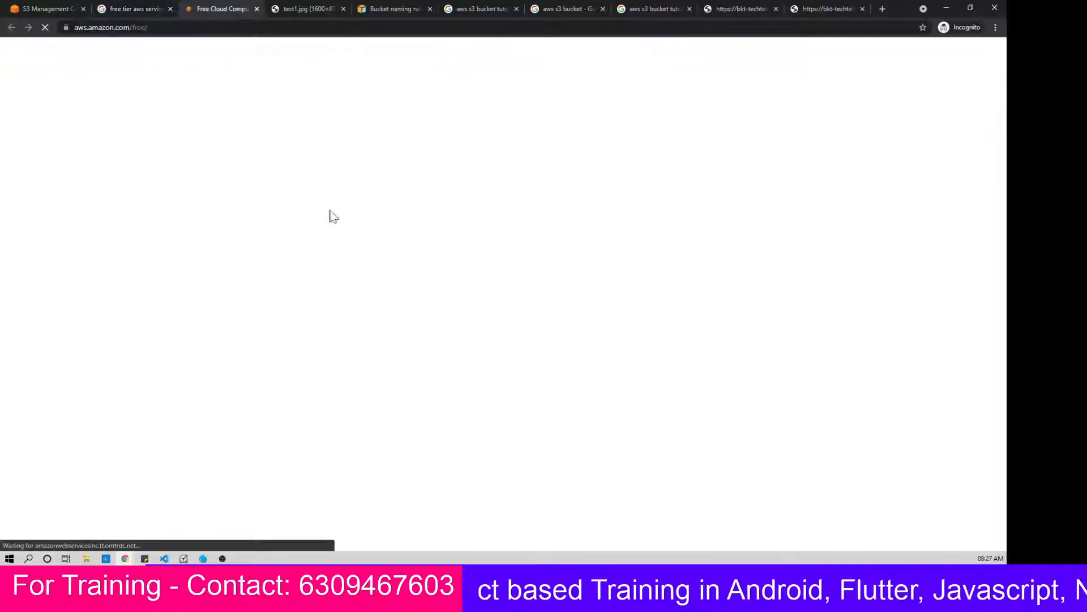
pyautogui.scroll(-4, 505, 283)
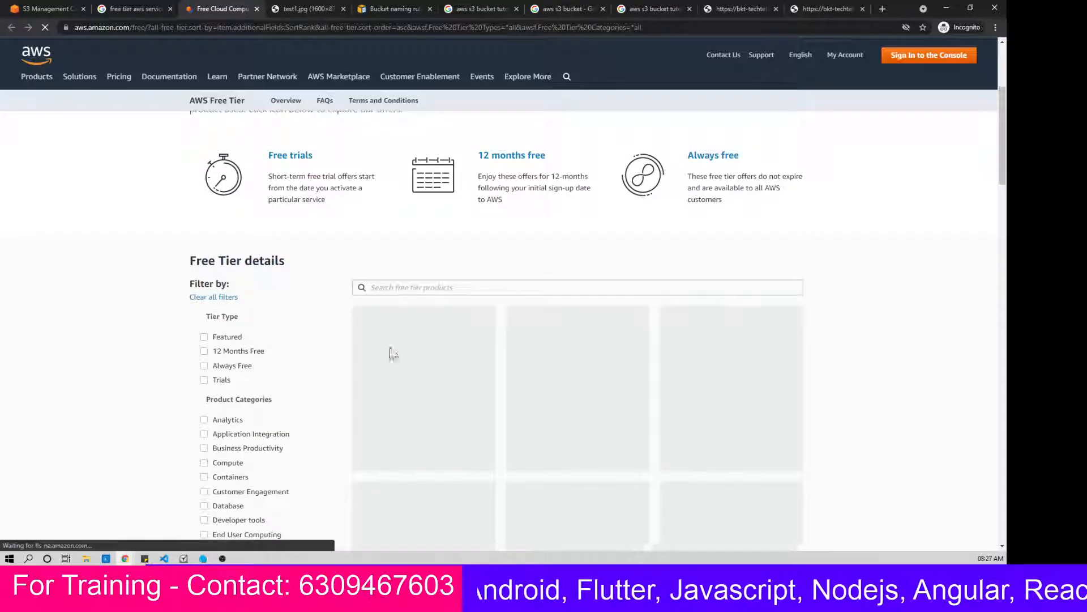
pyautogui.scroll(-5, 392, 354)
pyautogui.scroll(4, 653, 337)
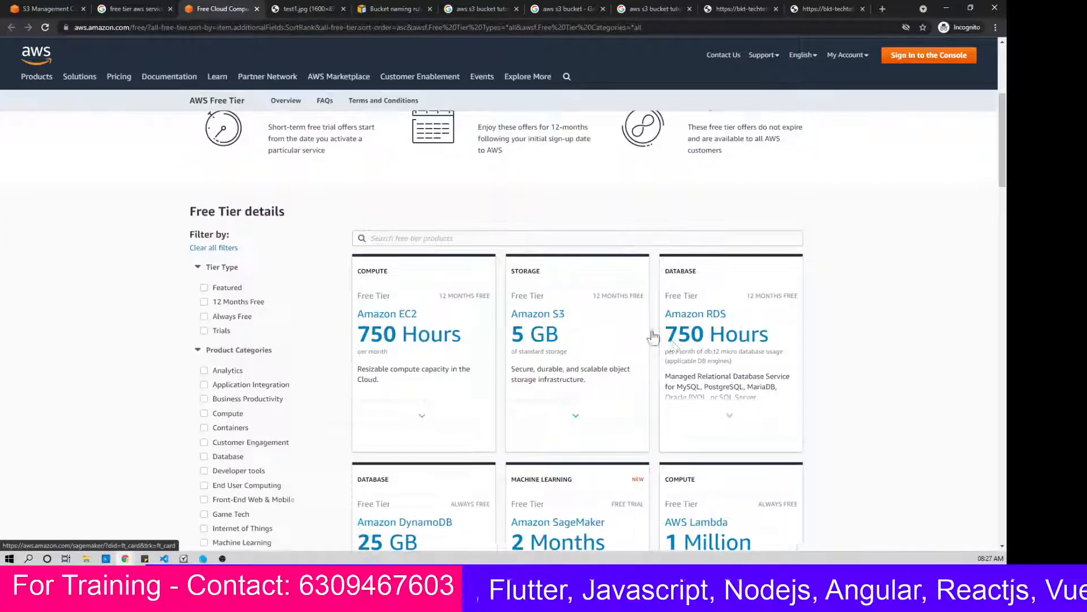
# Step: Examine the 12-month Free Tier limits on the Amazon S3 and Amazon EC2 offer cards
pyautogui.moveTo(595, 284)
pyautogui.scroll(-2, 594, 285)
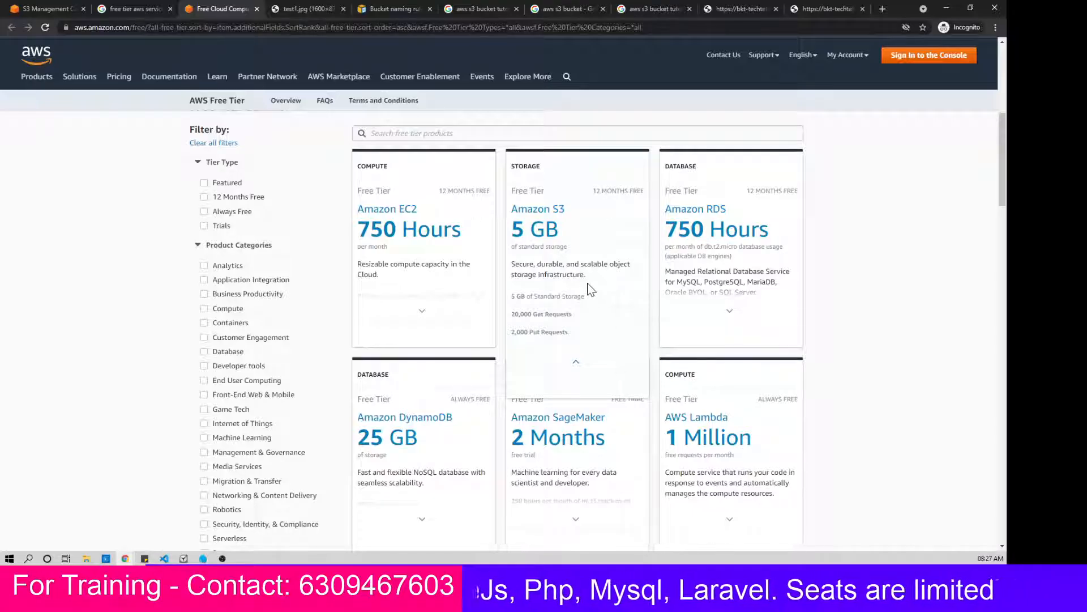
pyautogui.moveTo(410, 209)
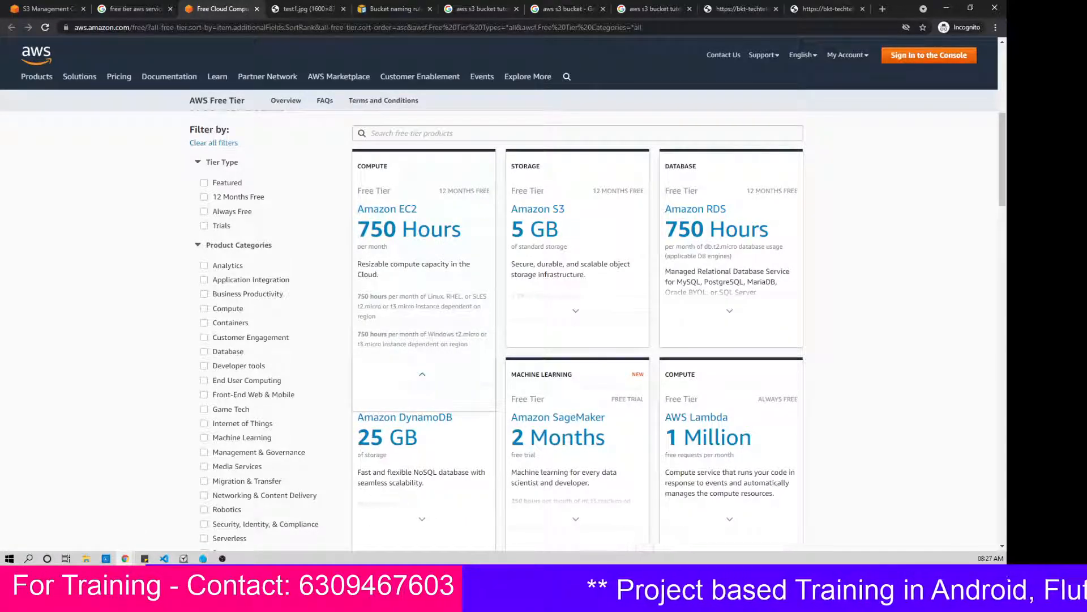
pyautogui.moveTo(574, 253)
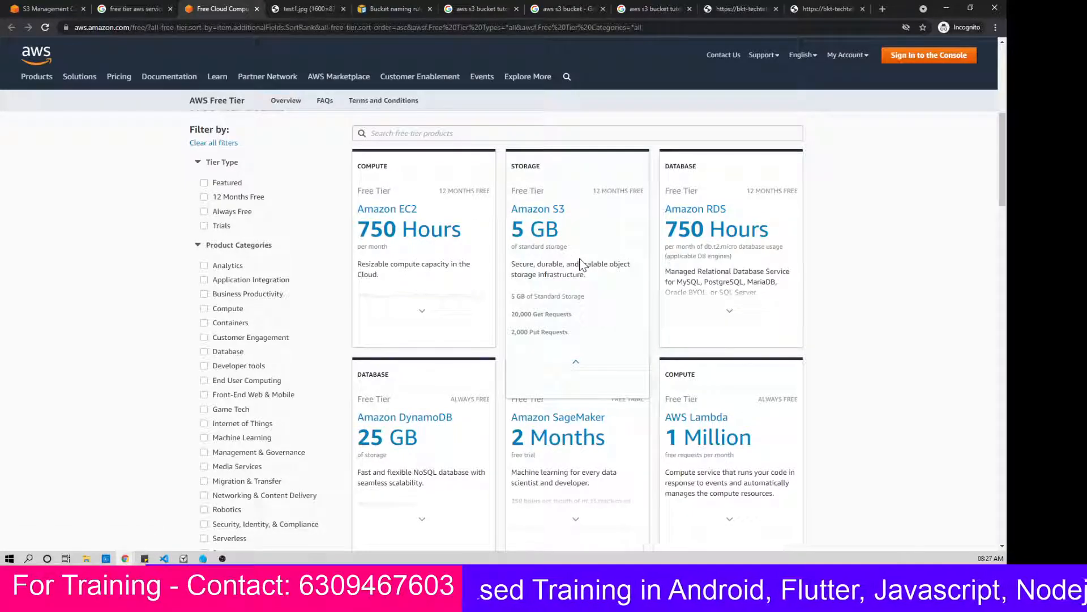
pyautogui.click(570, 313)
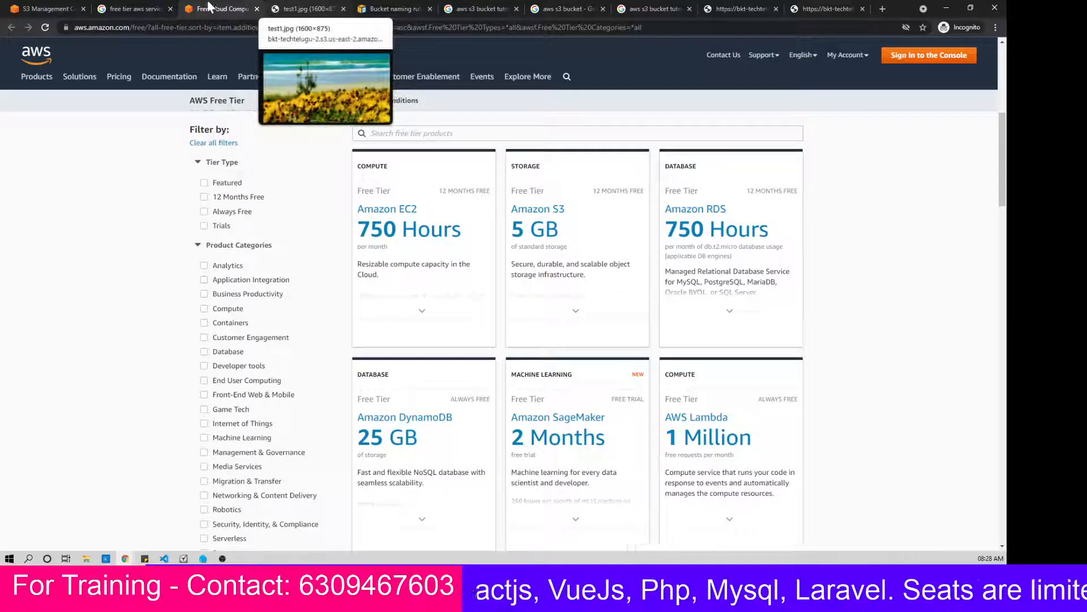
# Step: Return to the S3 console and permanently delete test1.jpg from bkt-techtelugu-2, confirming with "permanently delete", and review the deletion status
pyautogui.click(63, 9)
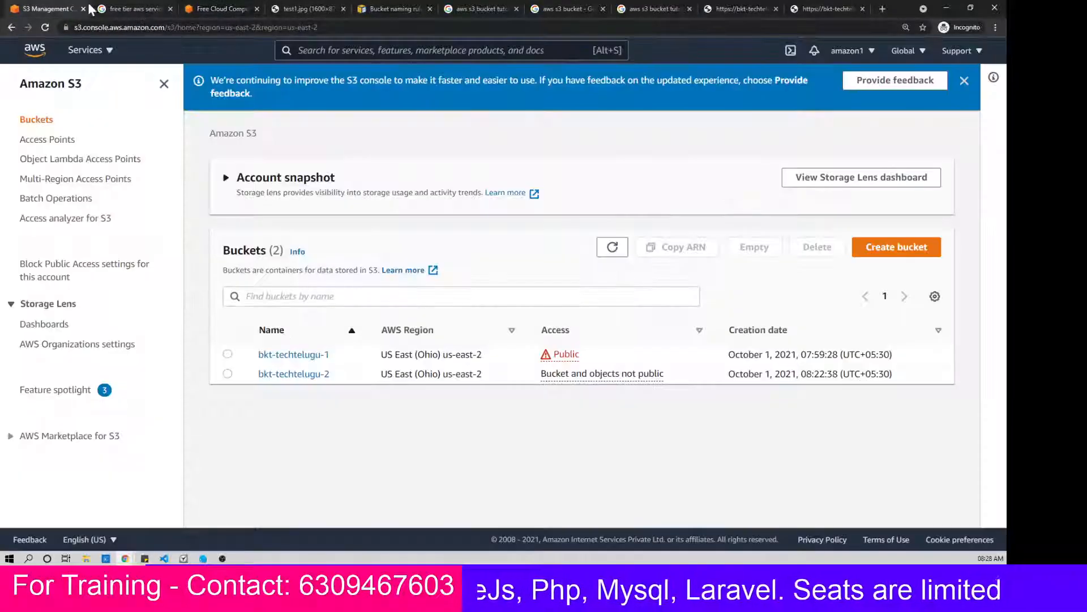
pyautogui.click(293, 376)
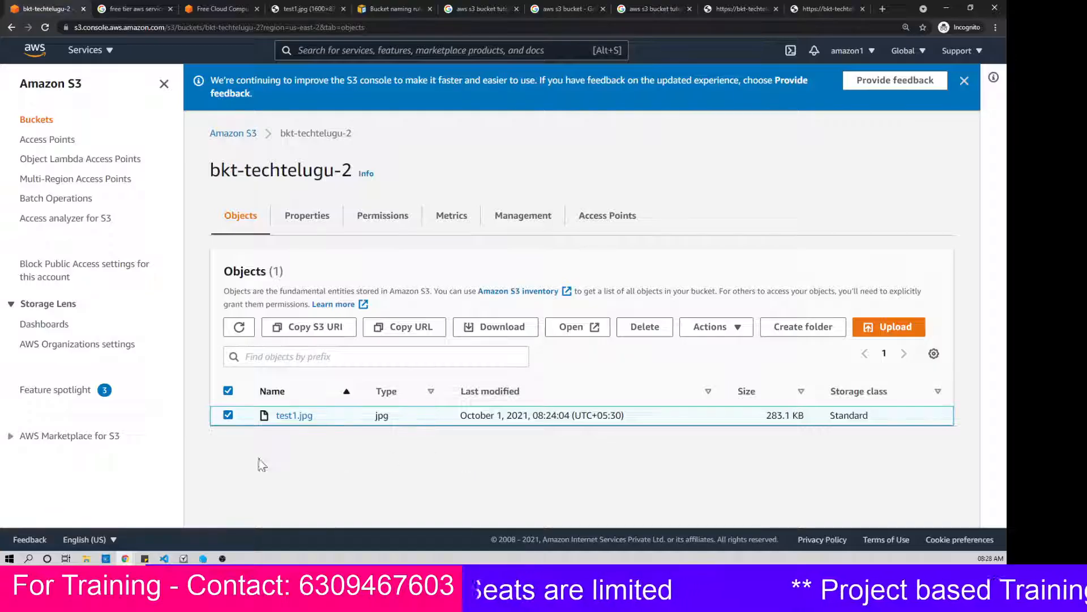
pyautogui.click(228, 416)
pyautogui.click(229, 417)
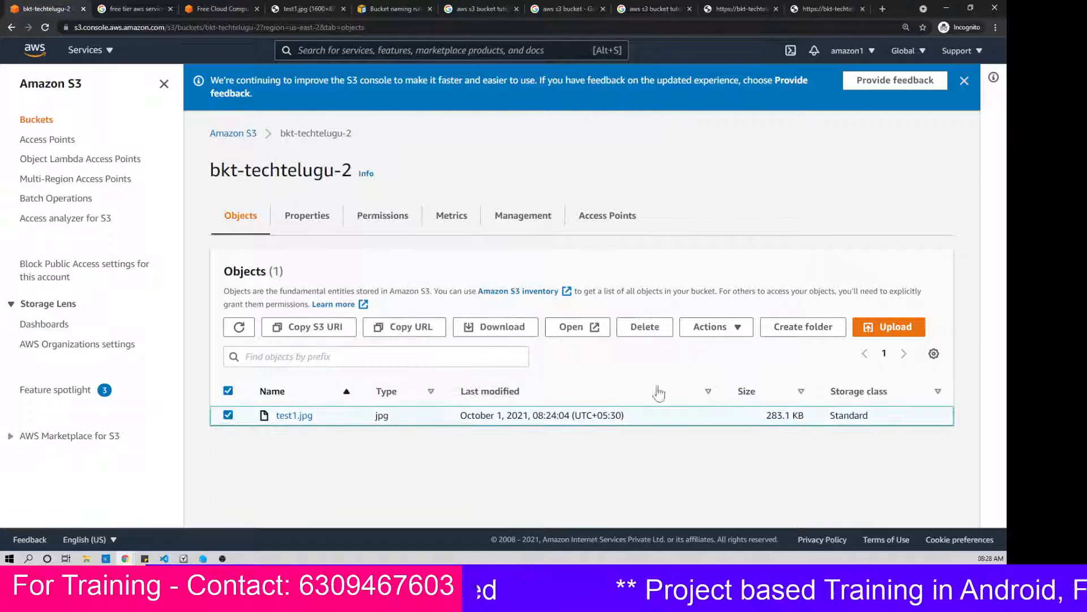
pyautogui.click(643, 335)
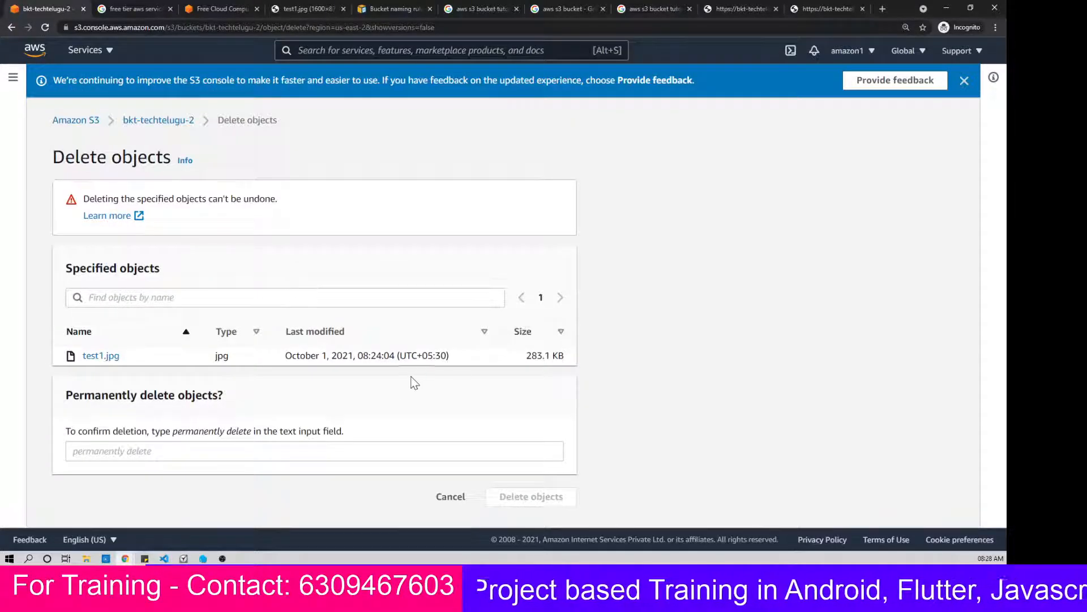
pyautogui.doubleClick(133, 432)
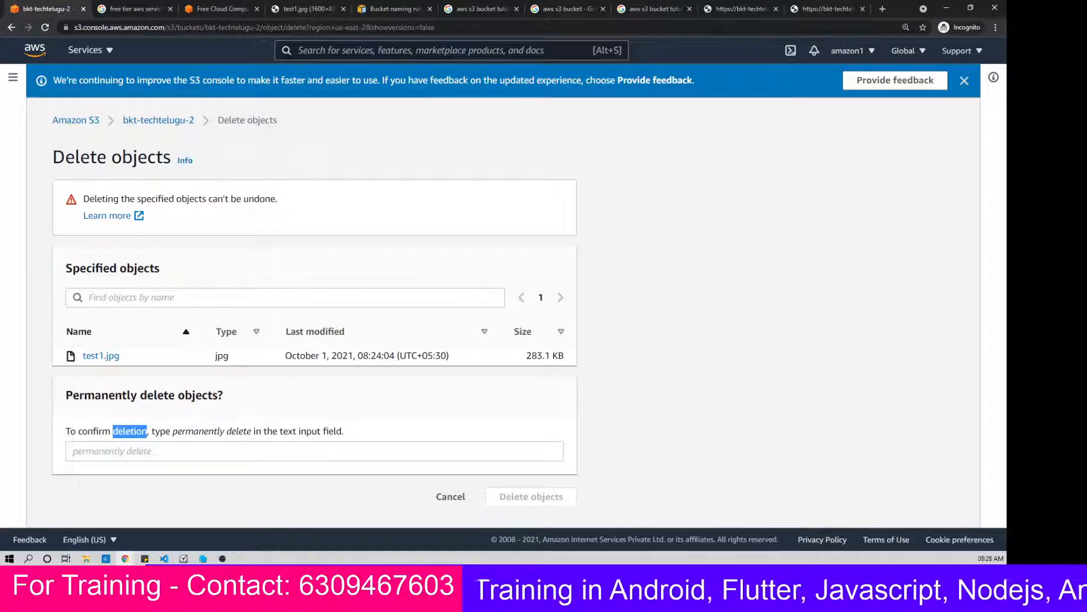
pyautogui.click(138, 451)
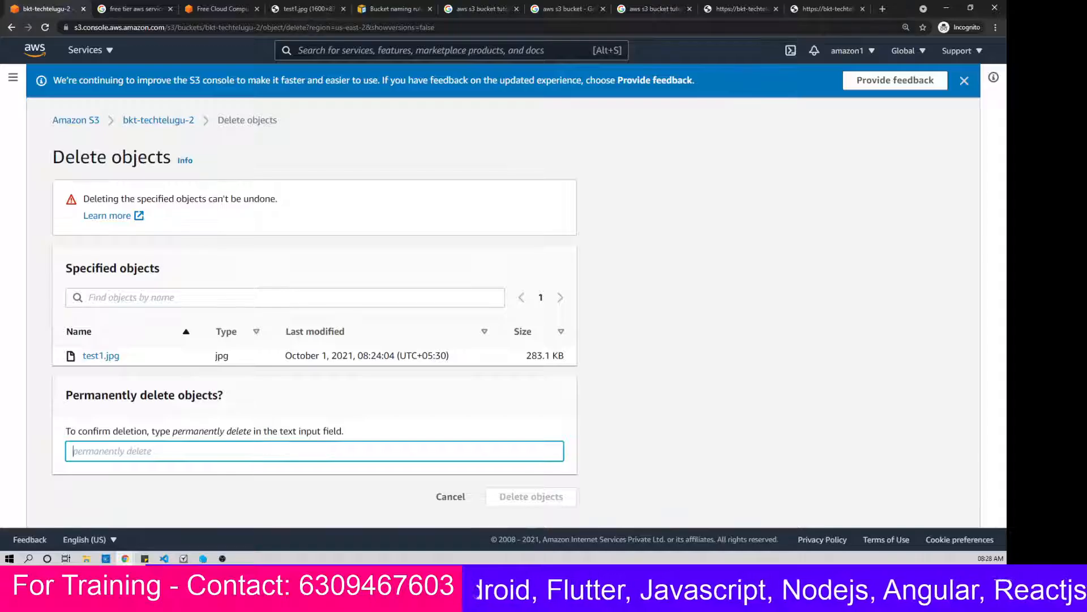
pyautogui.moveTo(172, 432); pyautogui.dragTo(251, 437)
pyautogui.hotkey('ctrl', 'c')
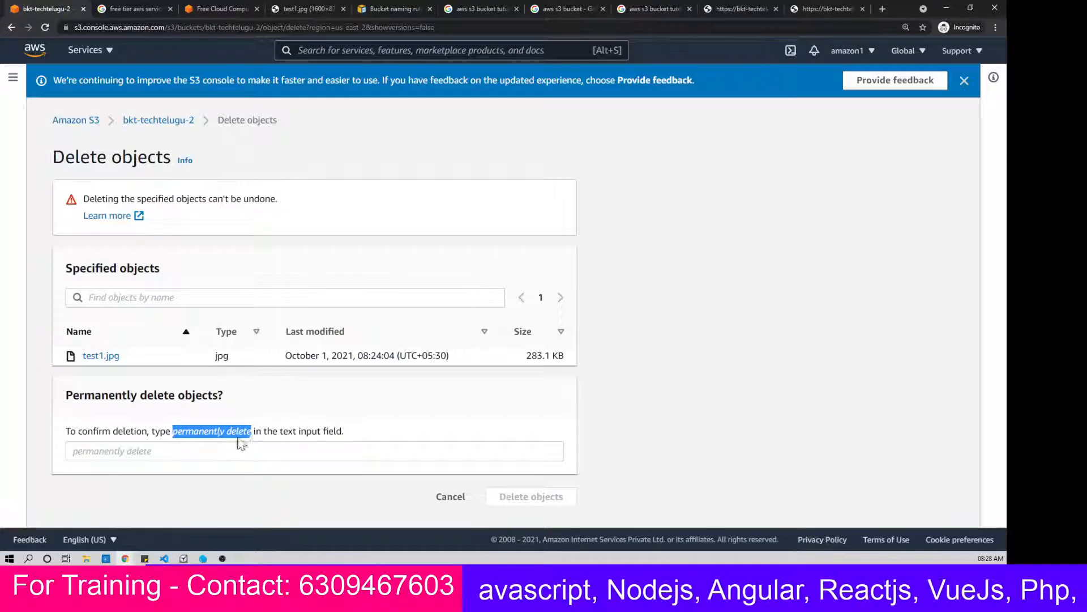
pyautogui.click(240, 450)
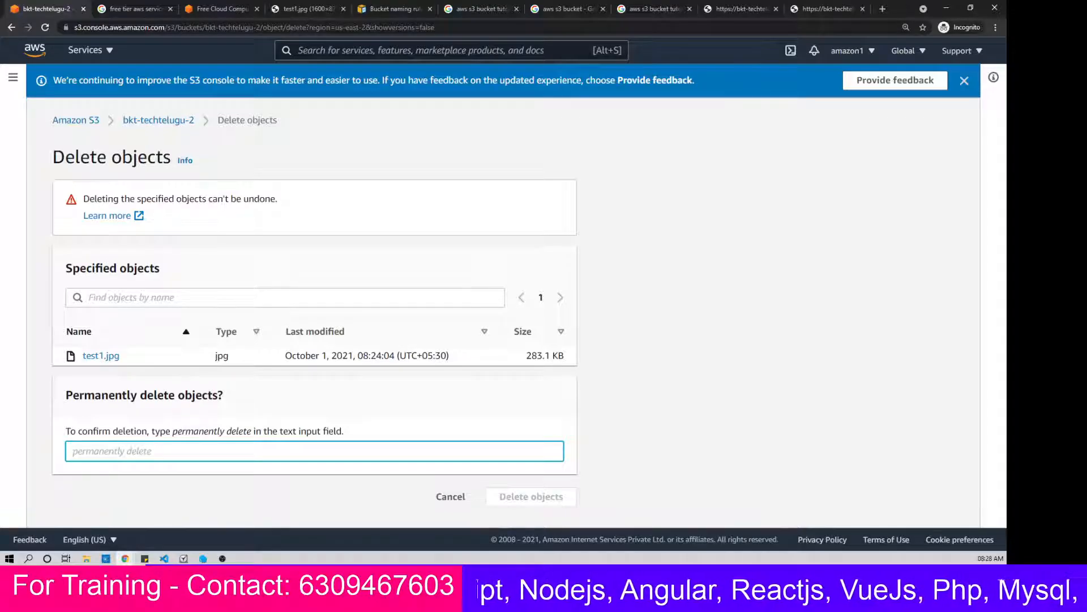
pyautogui.hotkey('ctrl', 'v')
pyautogui.click(534, 501)
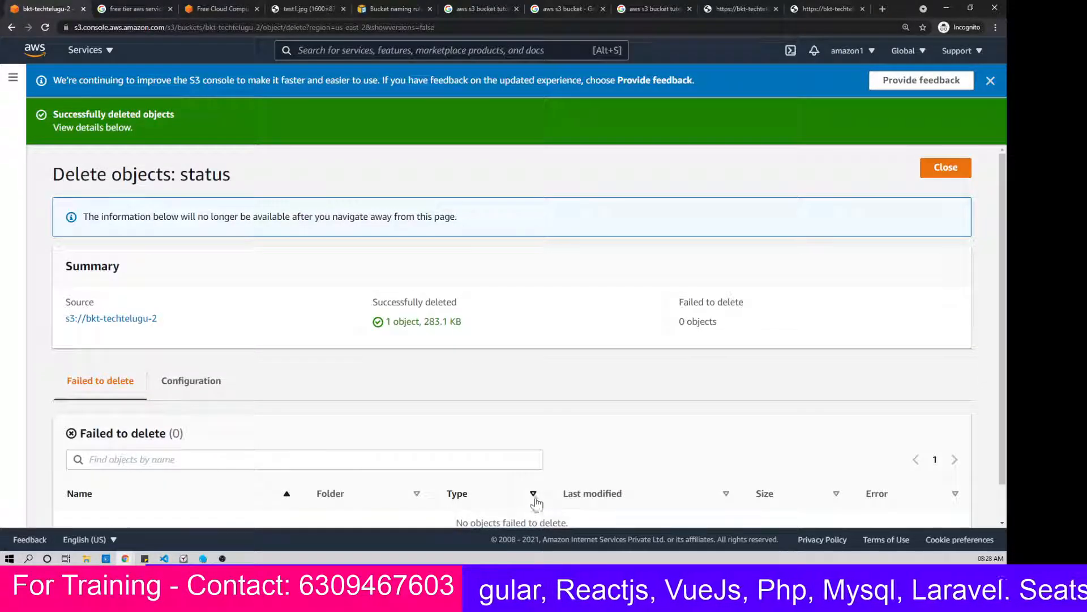
pyautogui.scroll(-1, 621, 374)
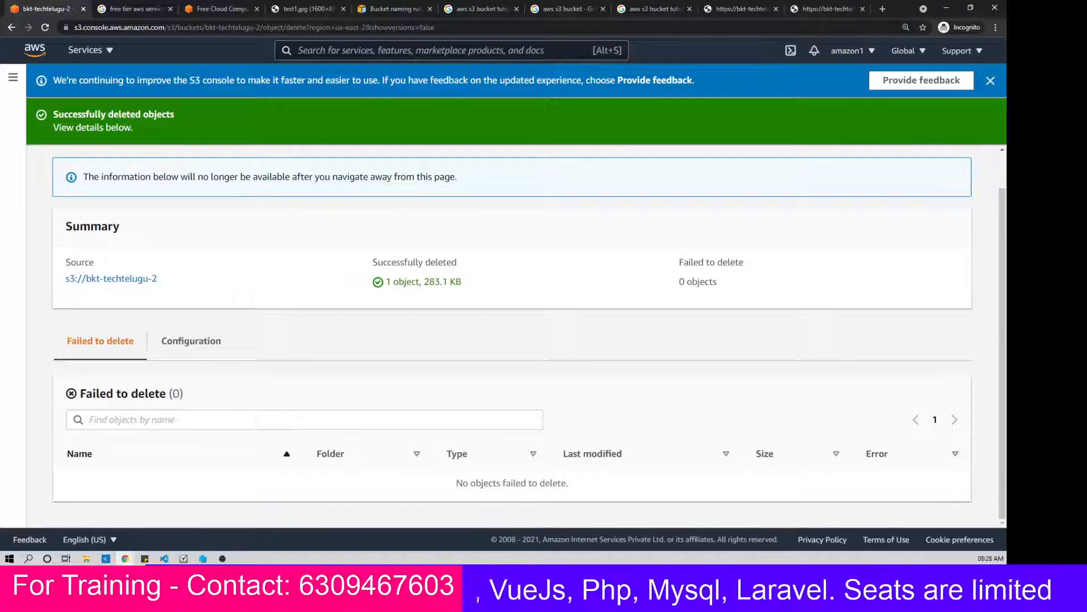
pyautogui.scroll(1, 312, 357)
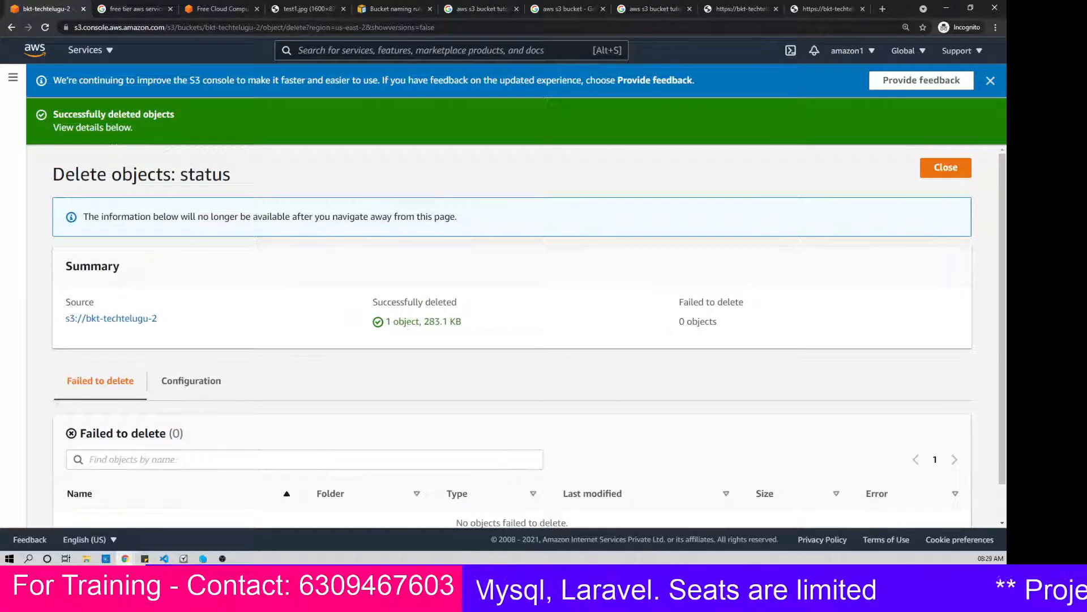
# Step: Delete the bucket bkt-techtelugu-2 from the bucket list, confirming with its name
pyautogui.click(24, 84)
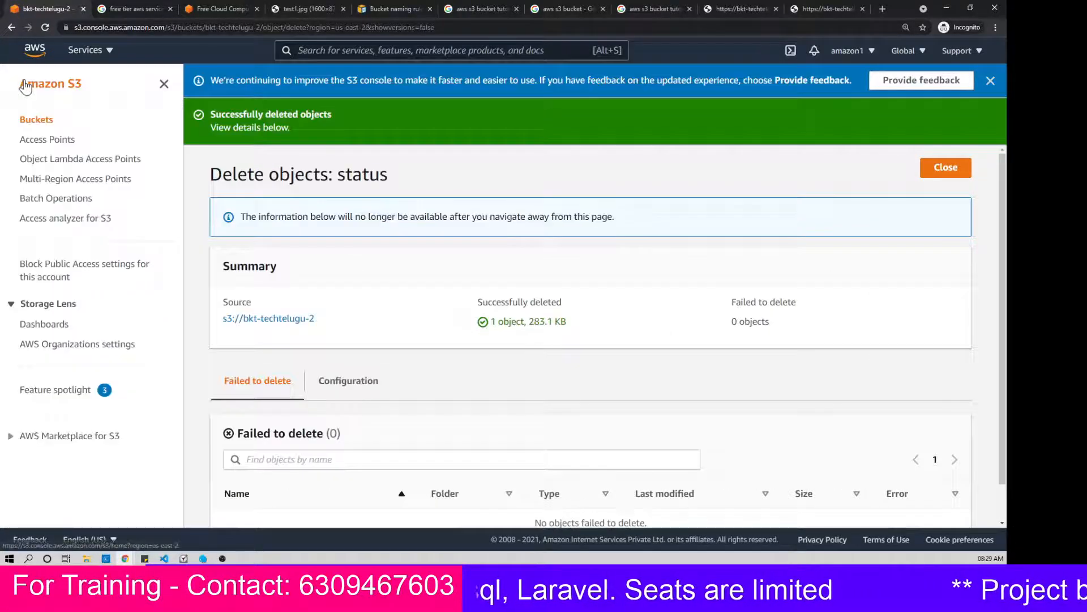
pyautogui.click(37, 120)
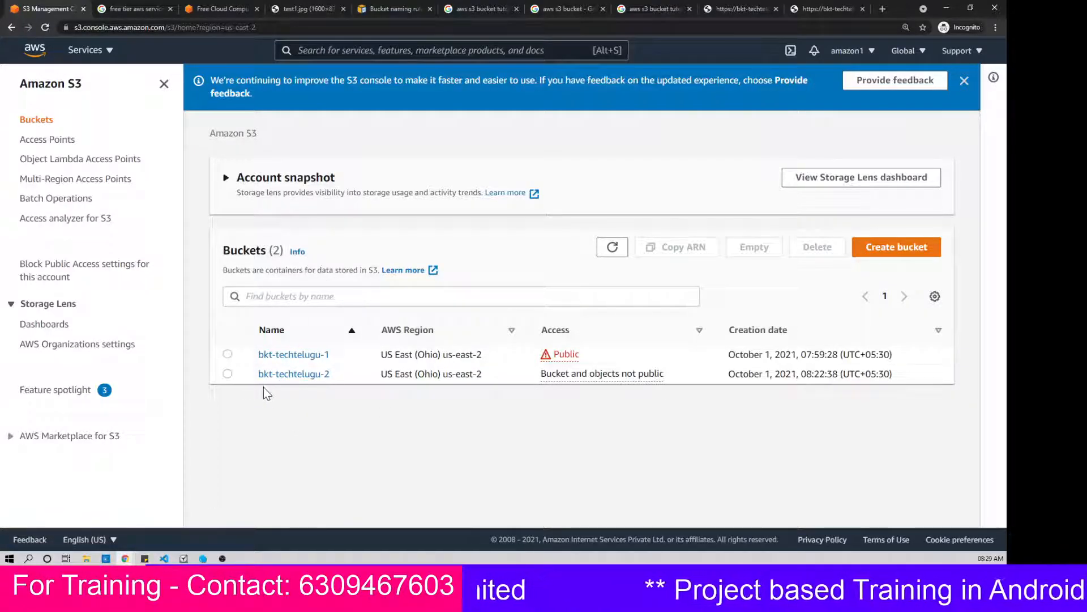
pyautogui.click(228, 374)
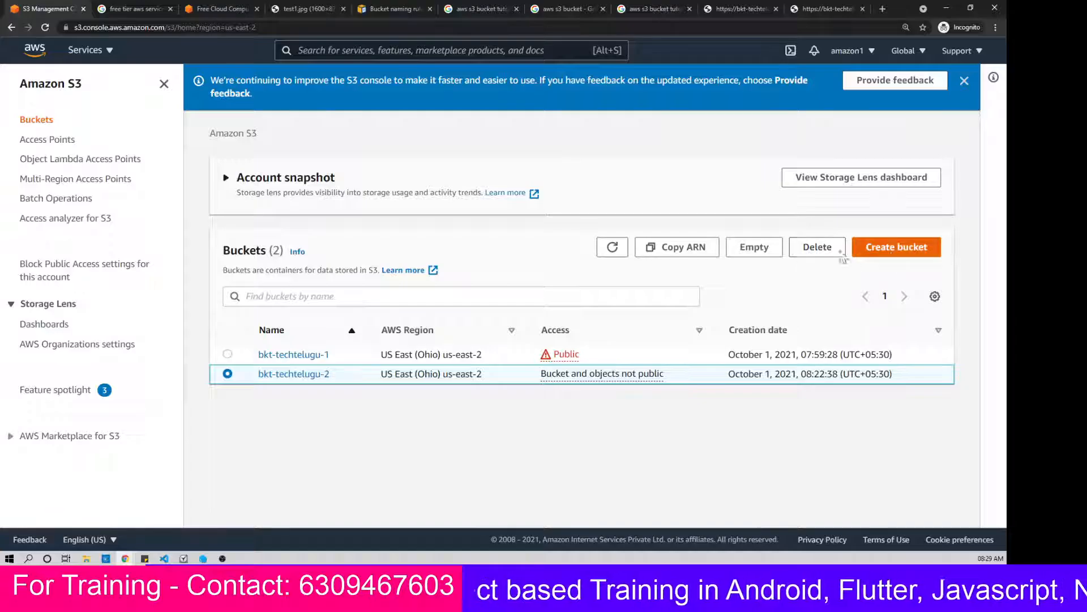
pyautogui.click(810, 255)
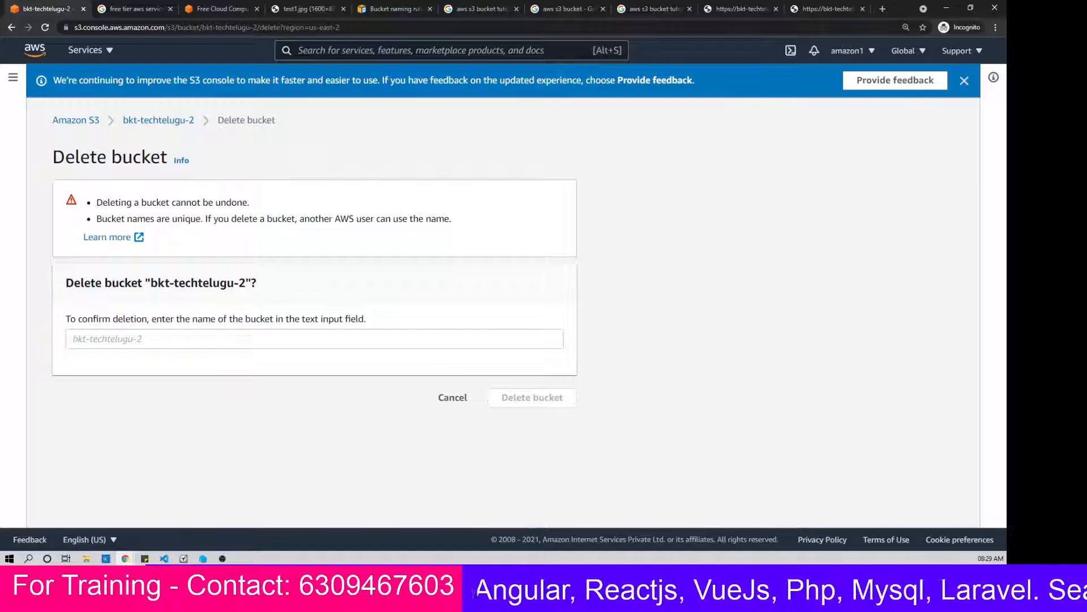
pyautogui.click(315, 339)
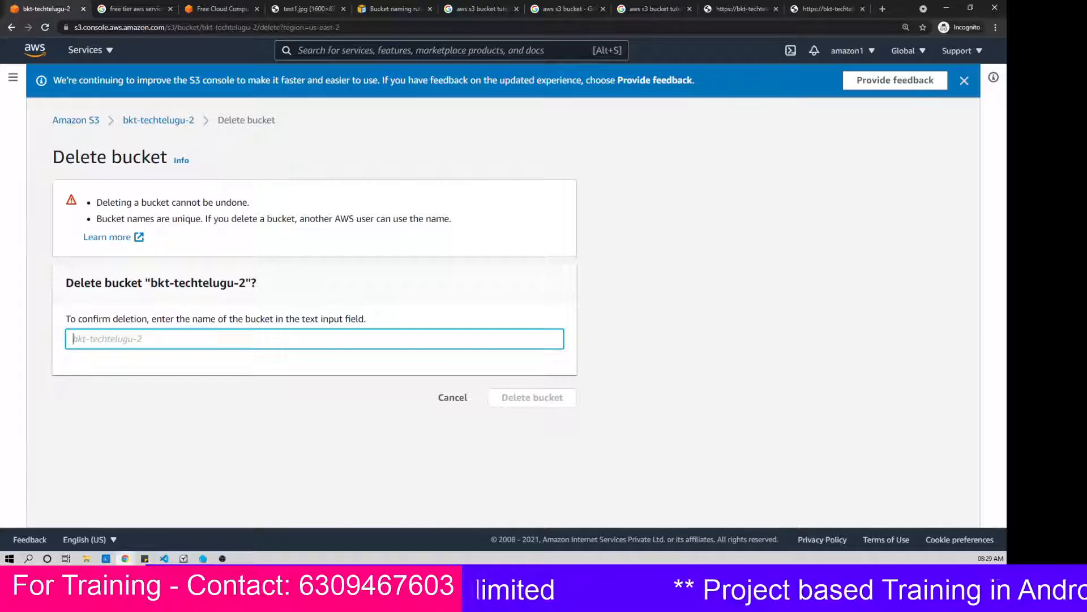
pyautogui.write('bkt')
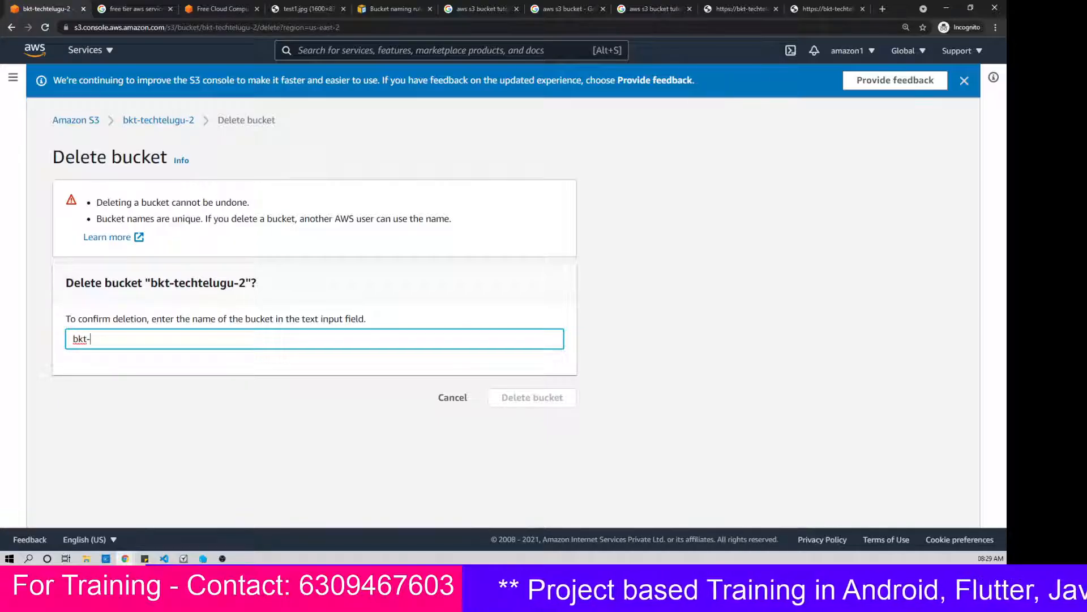
pyautogui.write('-techtel')
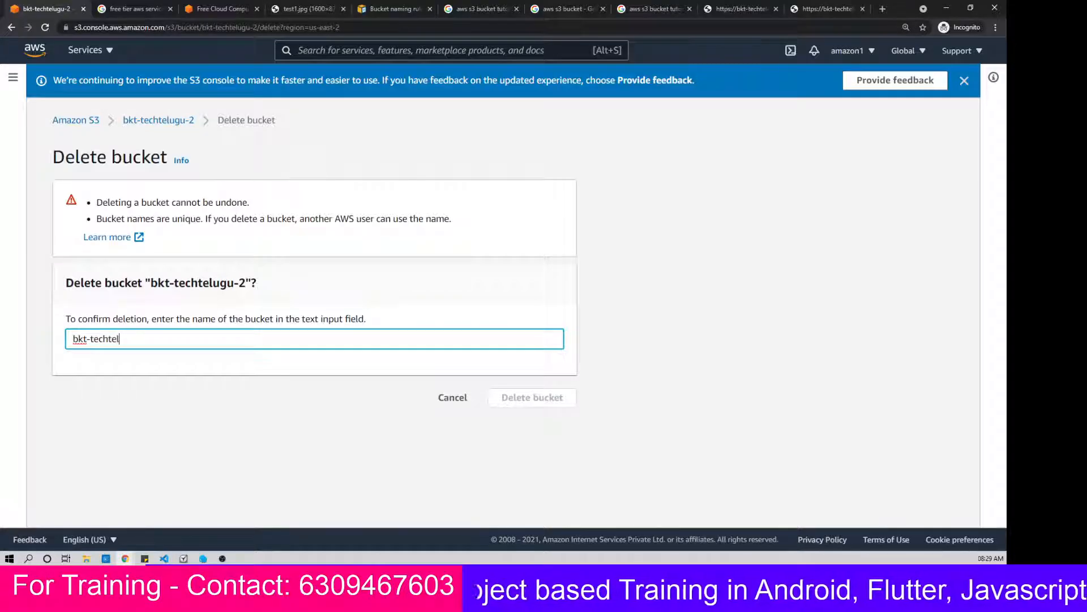
pyautogui.write('ugu-2')
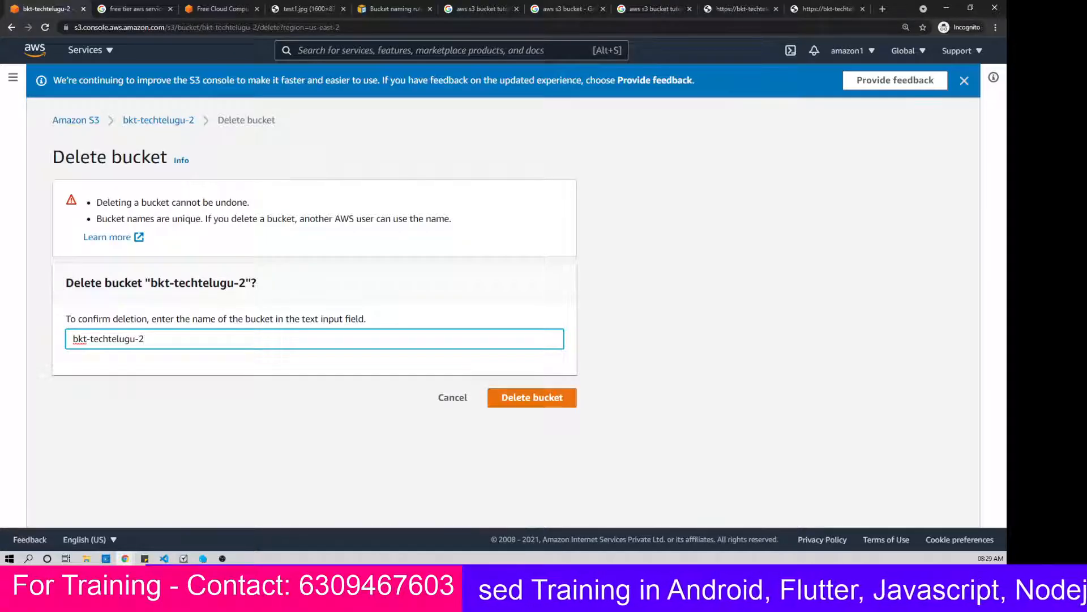
pyautogui.click(526, 403)
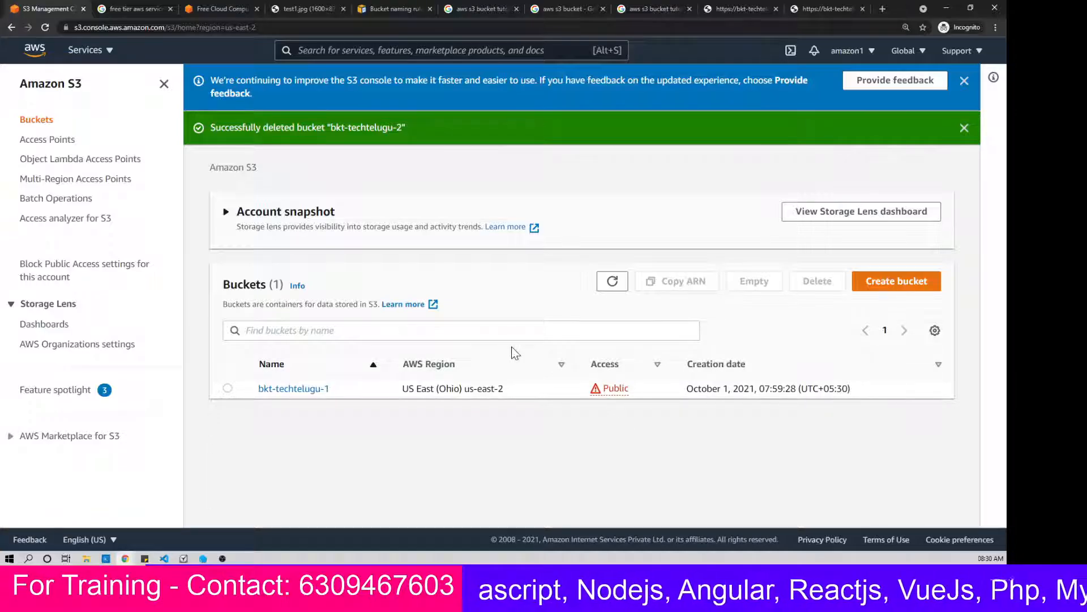
# Step: Switch to the S3 bucket document in Google Docs and add a dash-underlined heading "Delete File" below the Upload files section
pyautogui.moveTo(125, 558)
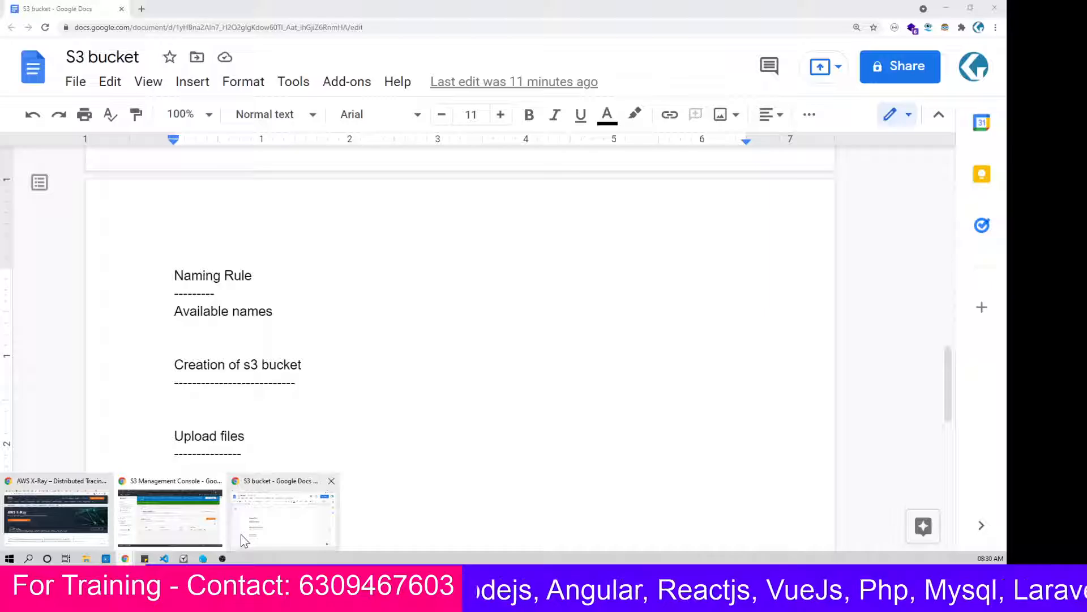
pyautogui.click(240, 535)
pyautogui.scroll(6, 240, 510)
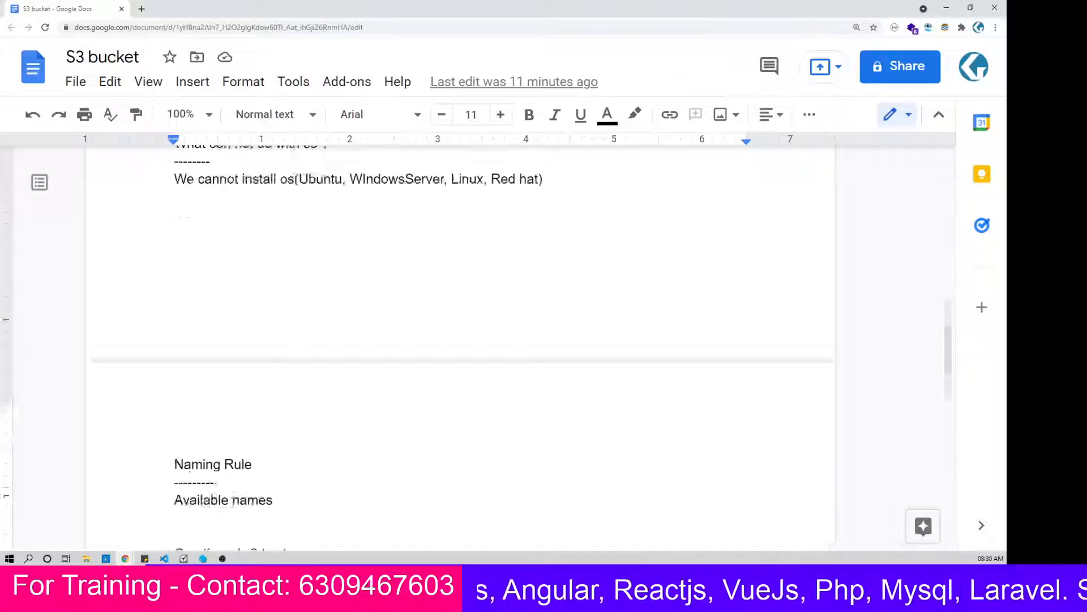
pyautogui.scroll(-3, 240, 510)
pyautogui.scroll(-5, 460, 346)
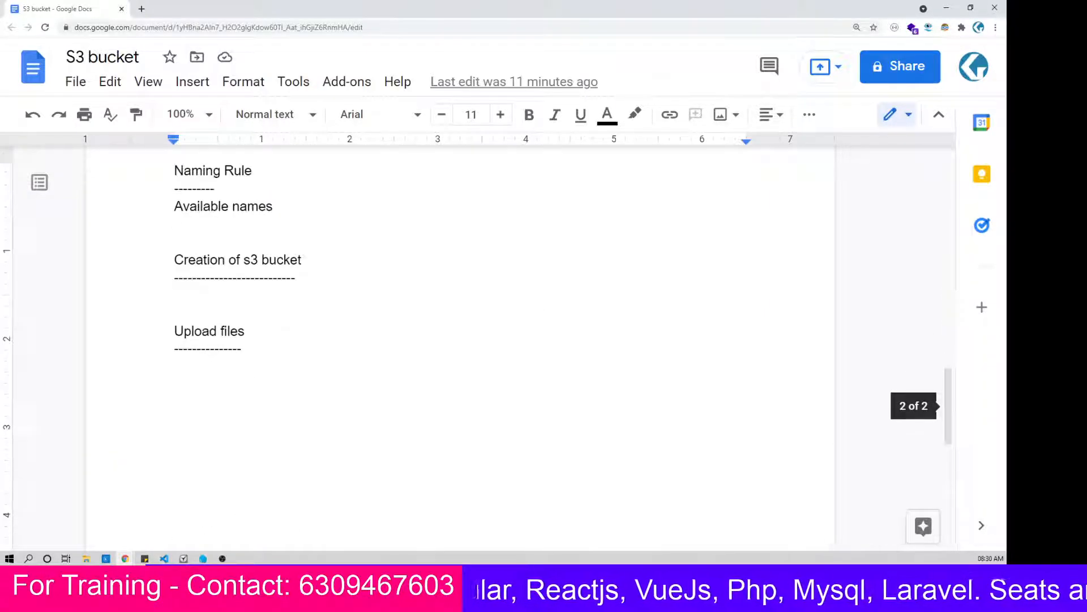
pyautogui.press('Return')
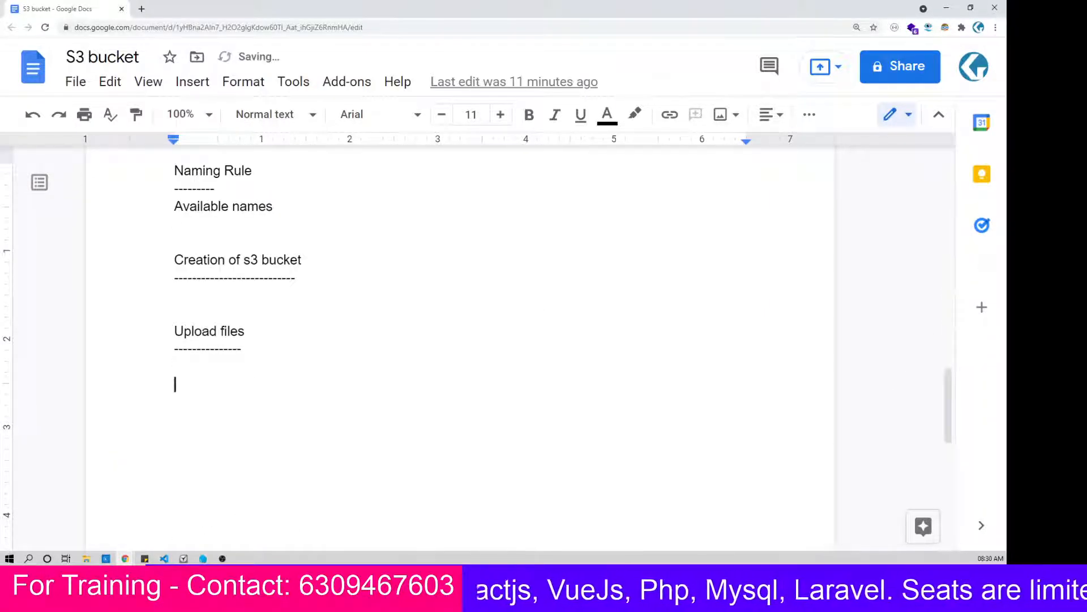
pyautogui.write('Delete File')
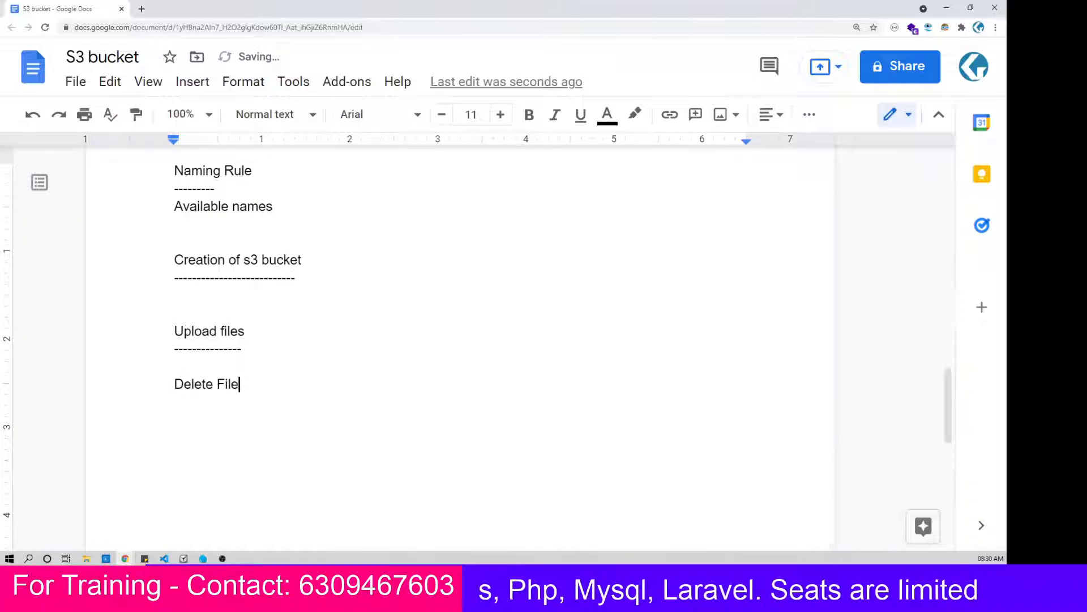
pyautogui.press('Return')
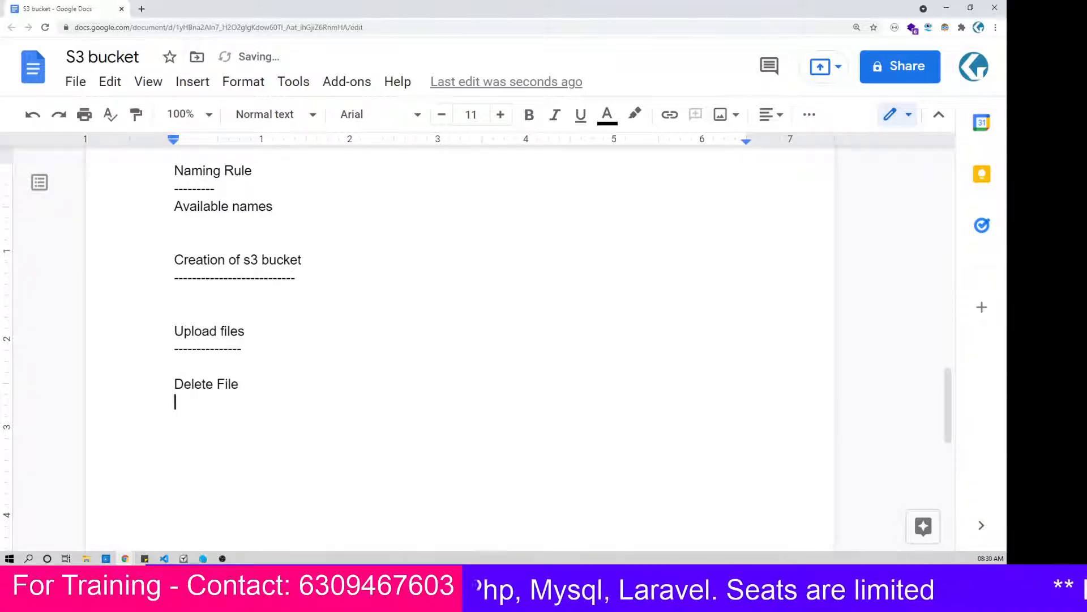
pyautogui.write('------------')
pyautogui.press('Return')
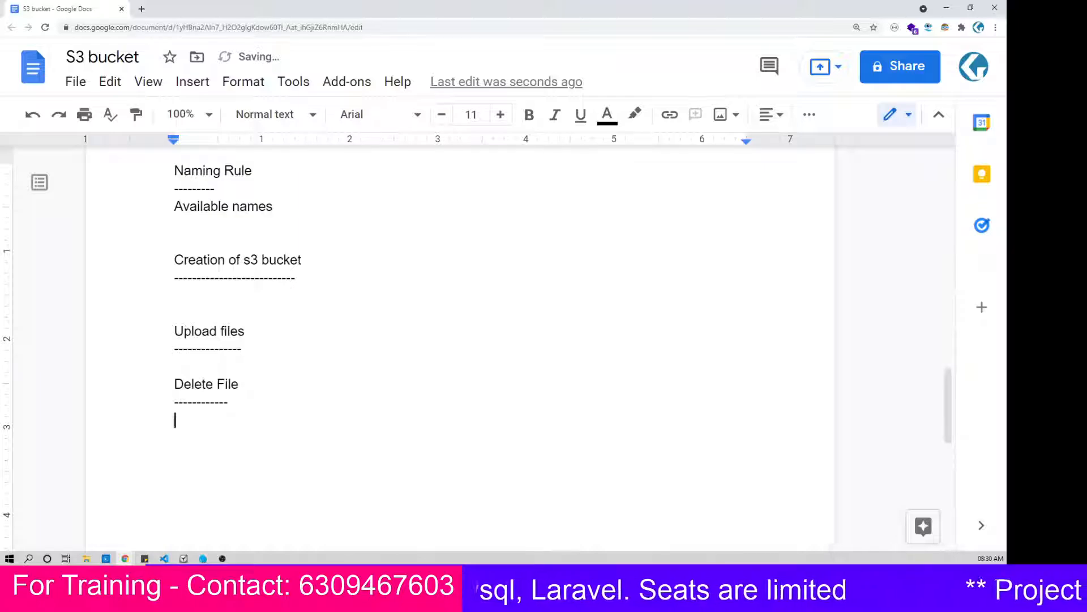
# Step: Add a dash-underlined heading "Deletion of Bucket" below the Delete File section, correcting the misspelled word "Buckket"
pyautogui.press('Return')
pyautogui.write('Delete')
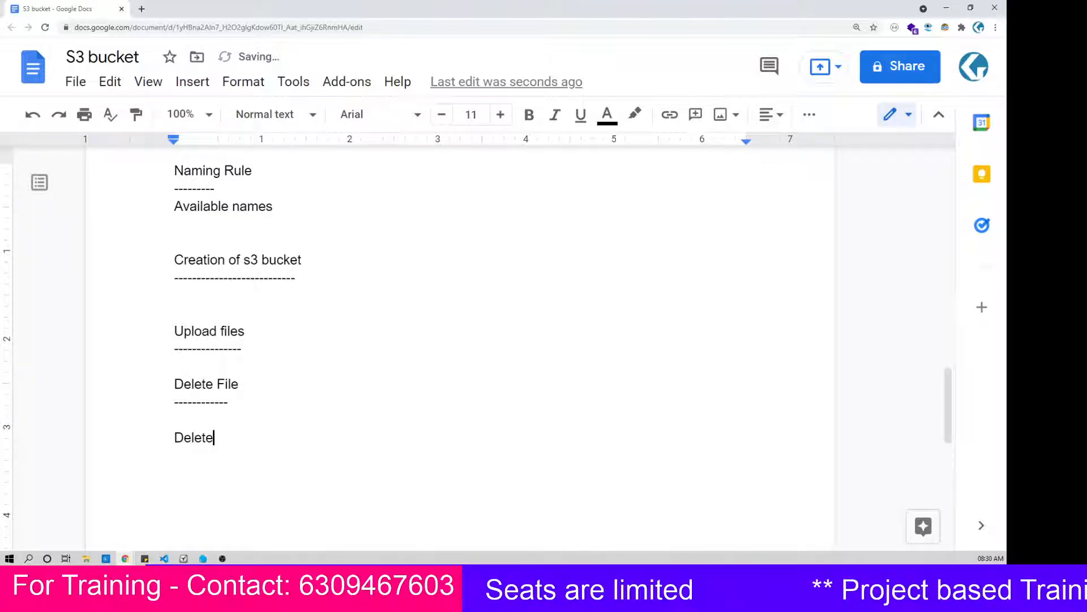
pyautogui.press('BackSpace')
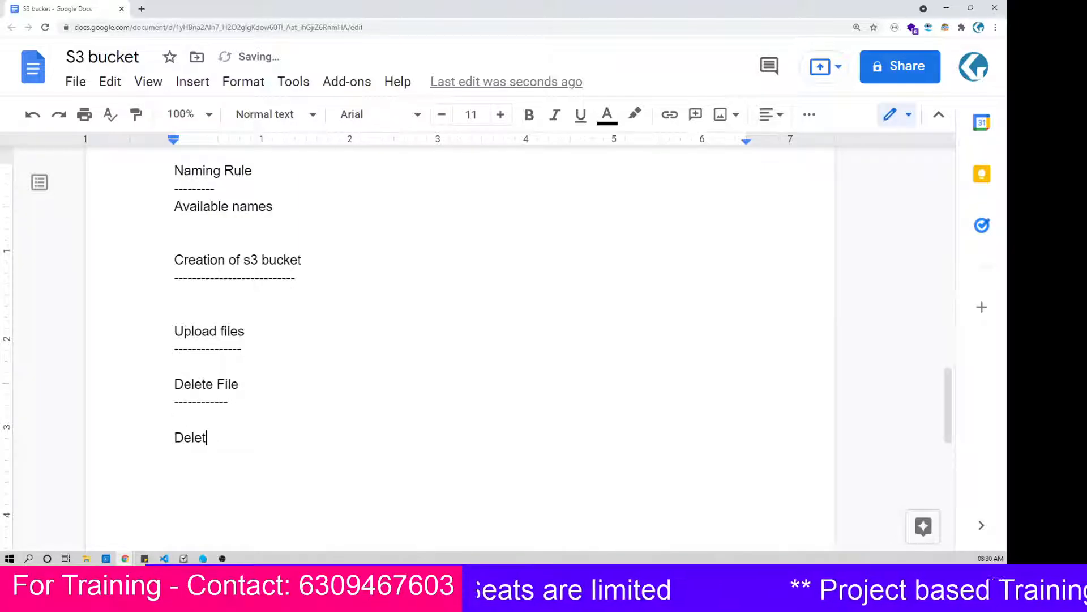
pyautogui.write('ion')
pyautogui.press('BackSpace')
pyautogui.press('BackSpace')
pyautogui.press('BackSpace')
pyautogui.press('BackSpace')
pyautogui.press('BackSpace')
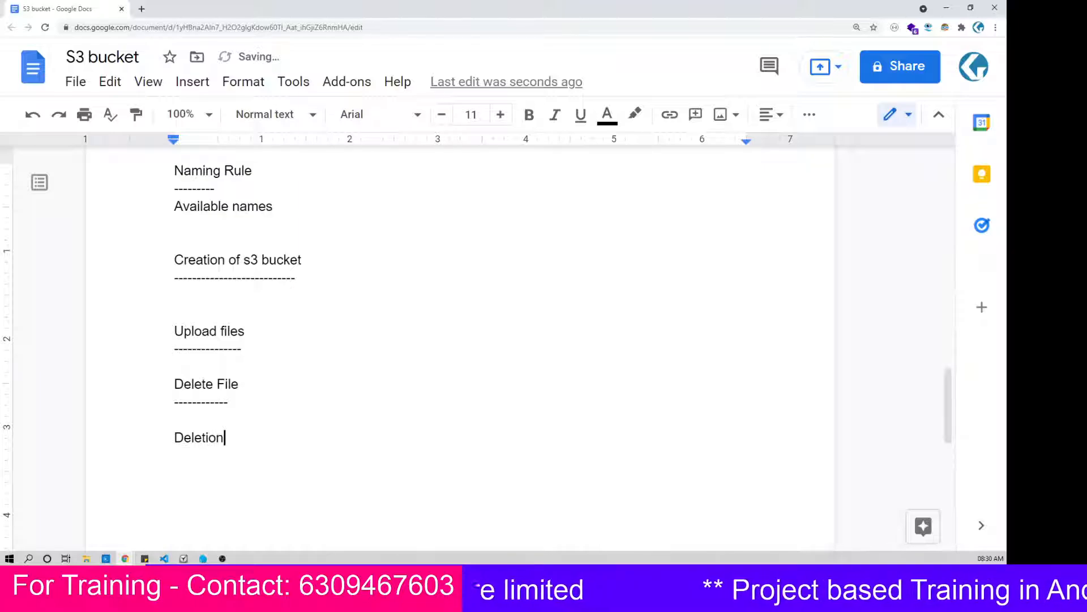
pyautogui.write('t')
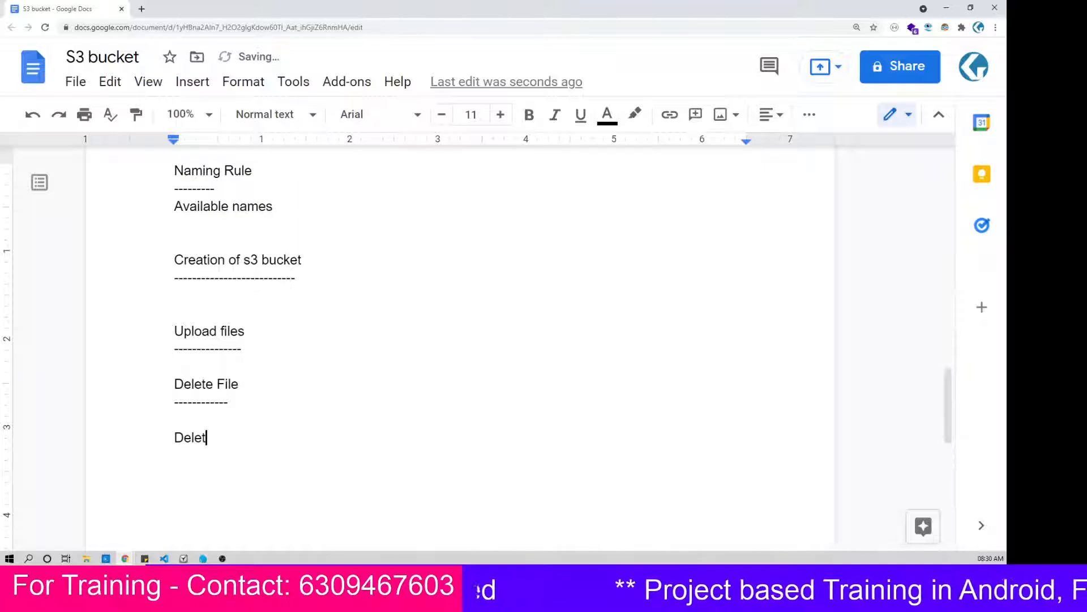
pyautogui.write('ion i')
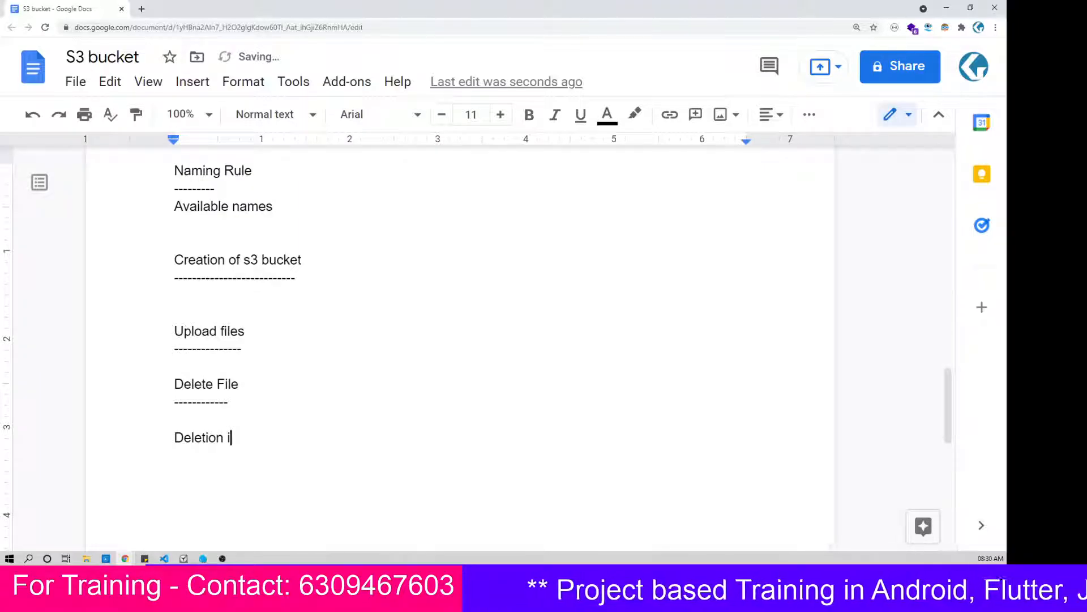
pyautogui.press('BackSpace')
pyautogui.write('of ')
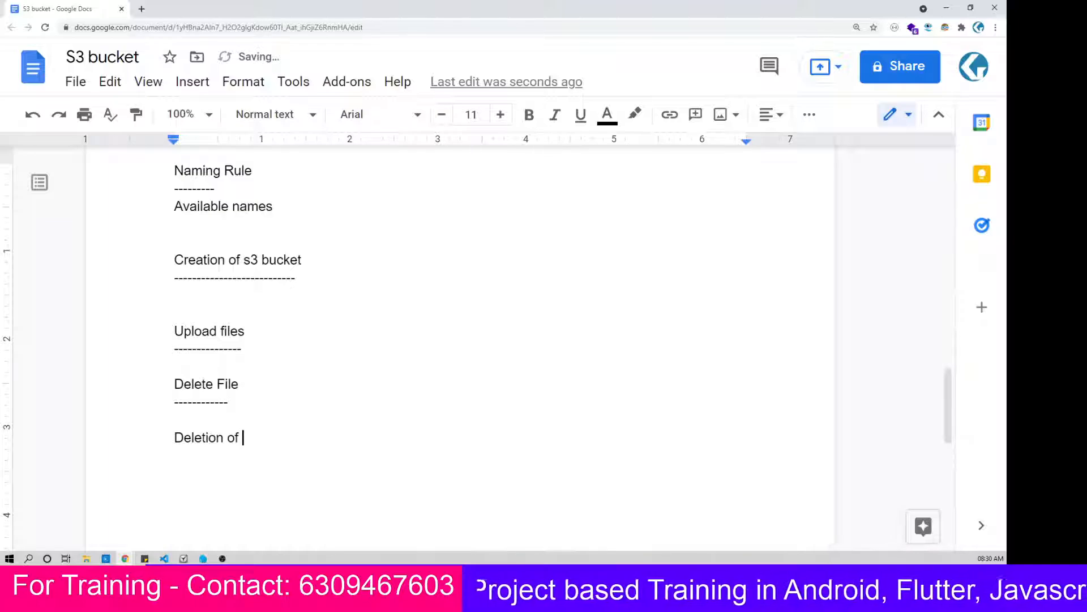
pyautogui.write('Buckket')
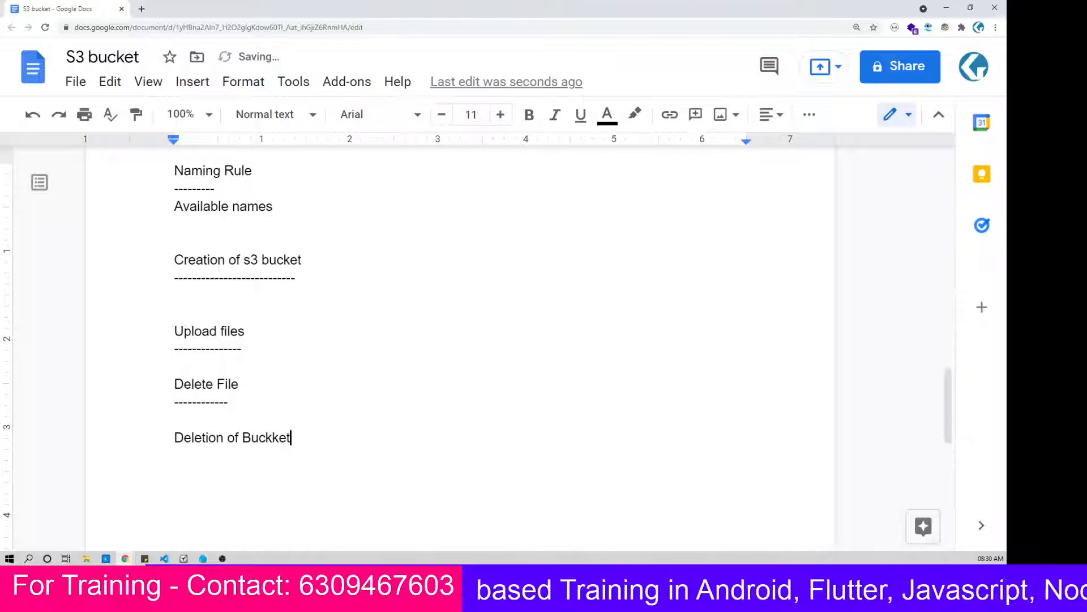
pyautogui.press('Return')
pyautogui.write('----------------')
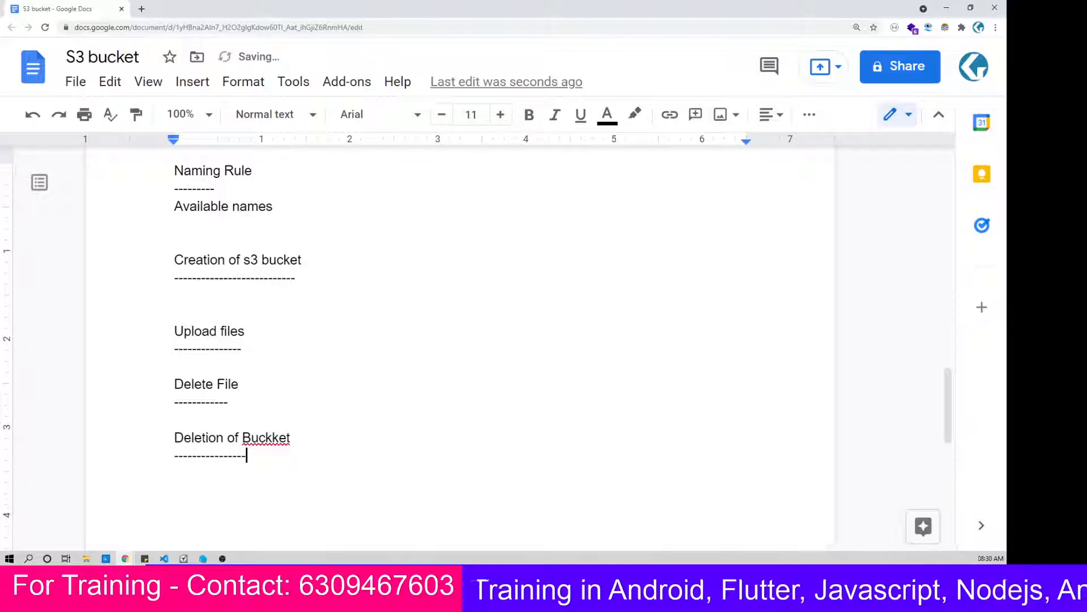
pyautogui.click(266, 437)
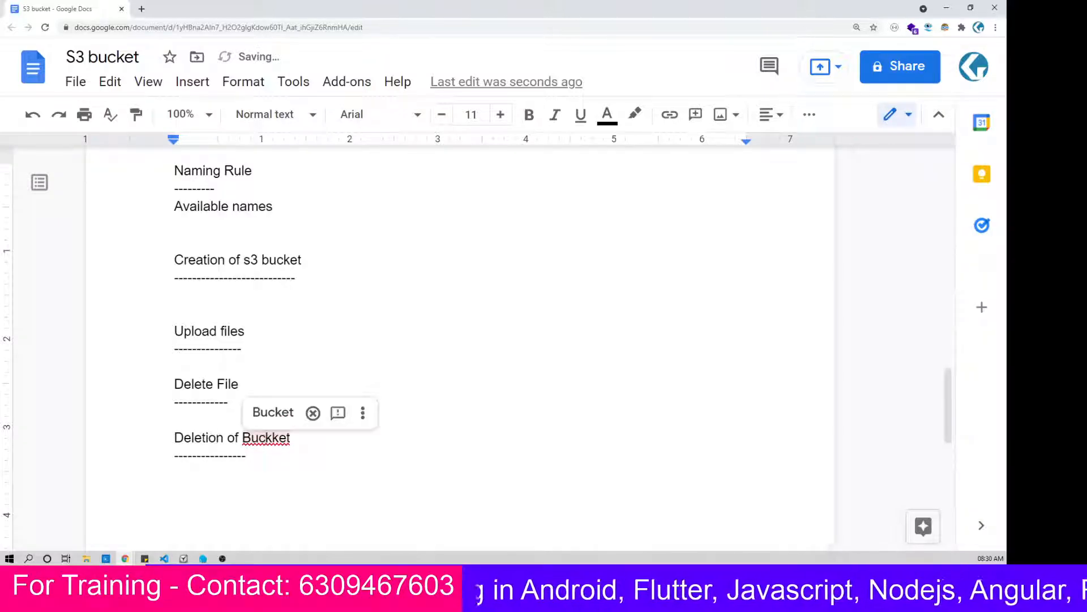
pyautogui.click(273, 412)
# Step: Duplicate the "Deletion of Bucket" heading with its dashes below itself and reword the copy as "Empty of Bucket"
pyautogui.hotkey('shift', 'Up')
pyautogui.hotkey('shift', 'Home')
pyautogui.hotkey('ctrl', 'c')
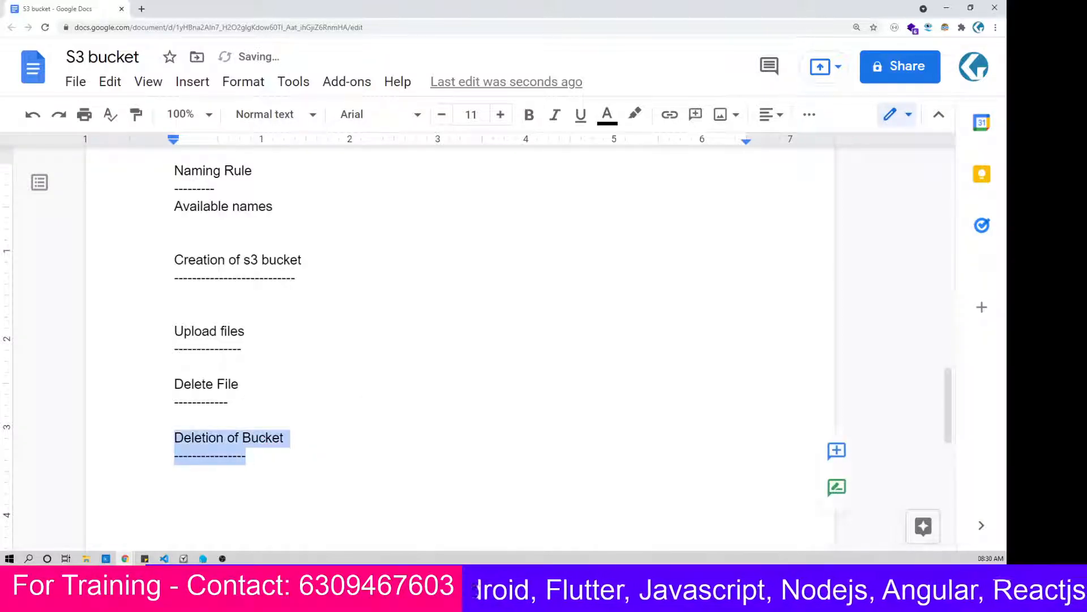
pyautogui.click(225, 455)
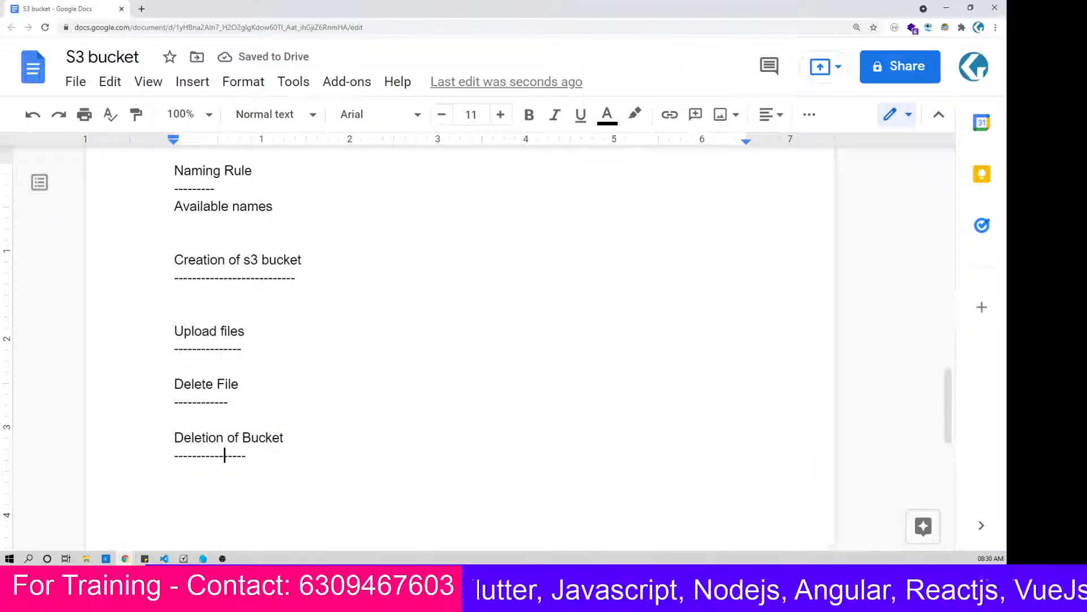
pyautogui.press('End')
pyautogui.press('Return')
pyautogui.press('Return')
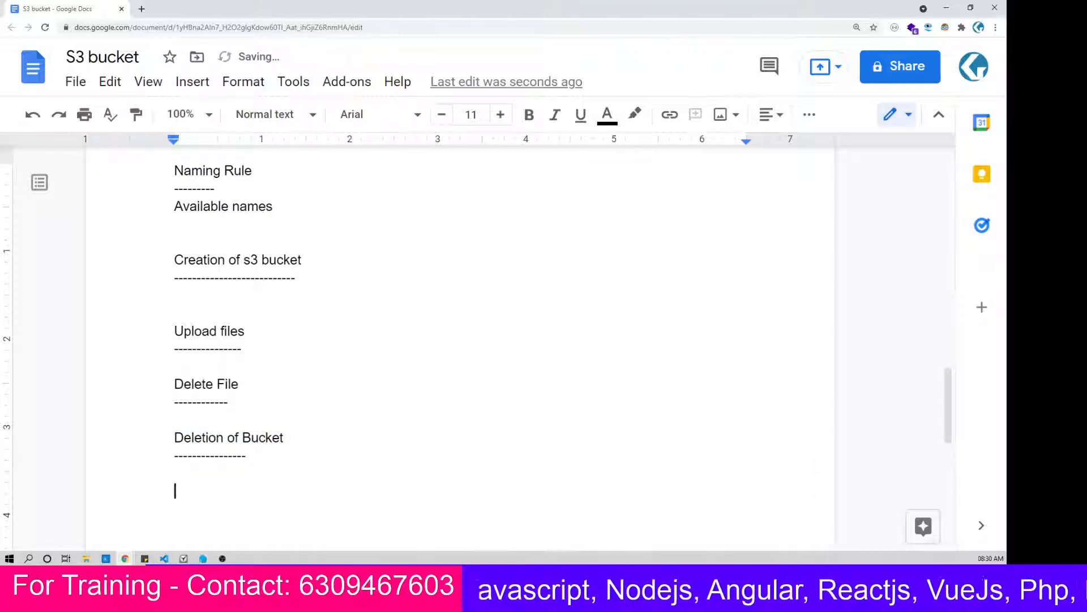
pyautogui.hotkey('ctrl', 'v')
pyautogui.click(224, 491)
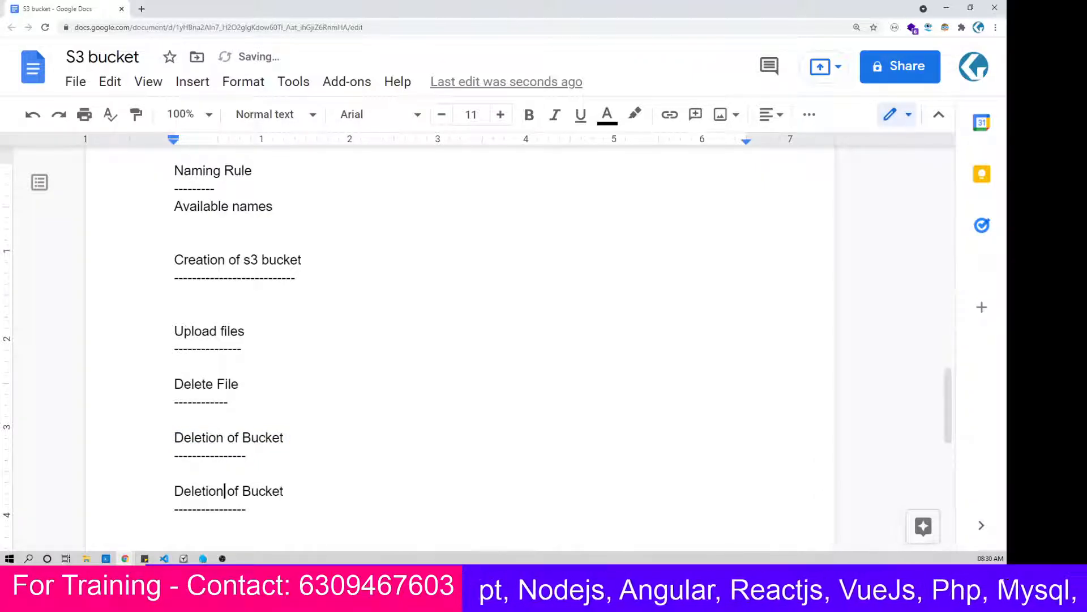
pyautogui.hotkey('ctrl', 'shift', 'Left')
pyautogui.write('Empty')
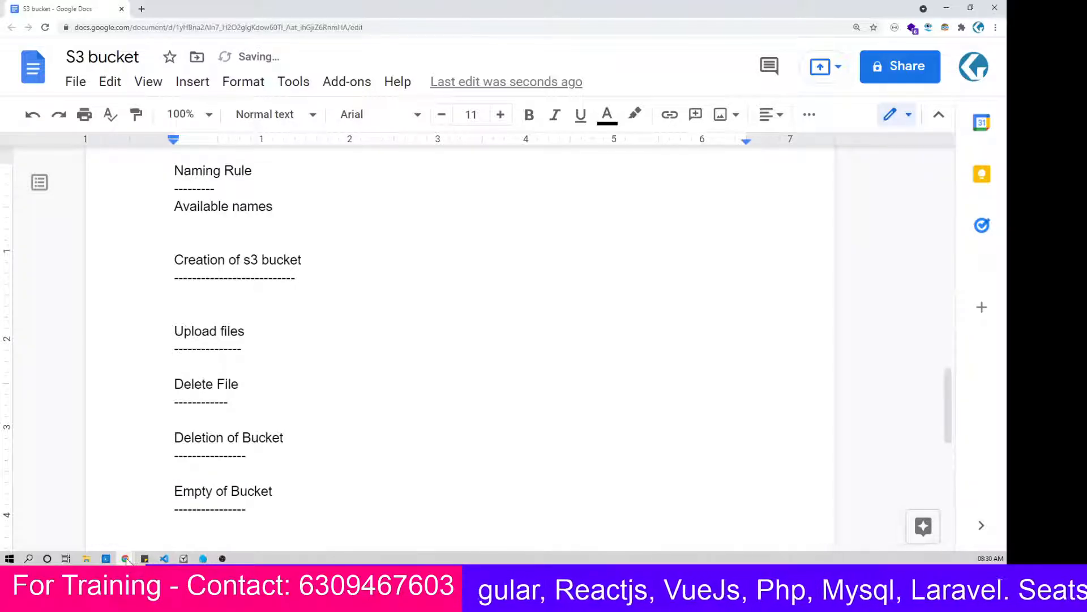
# Step: Switch to the S3 console, empty the bucket bkt-techtelugu-1, confirming with "permanently delete", and return to the bucket list
pyautogui.moveTo(125, 558)
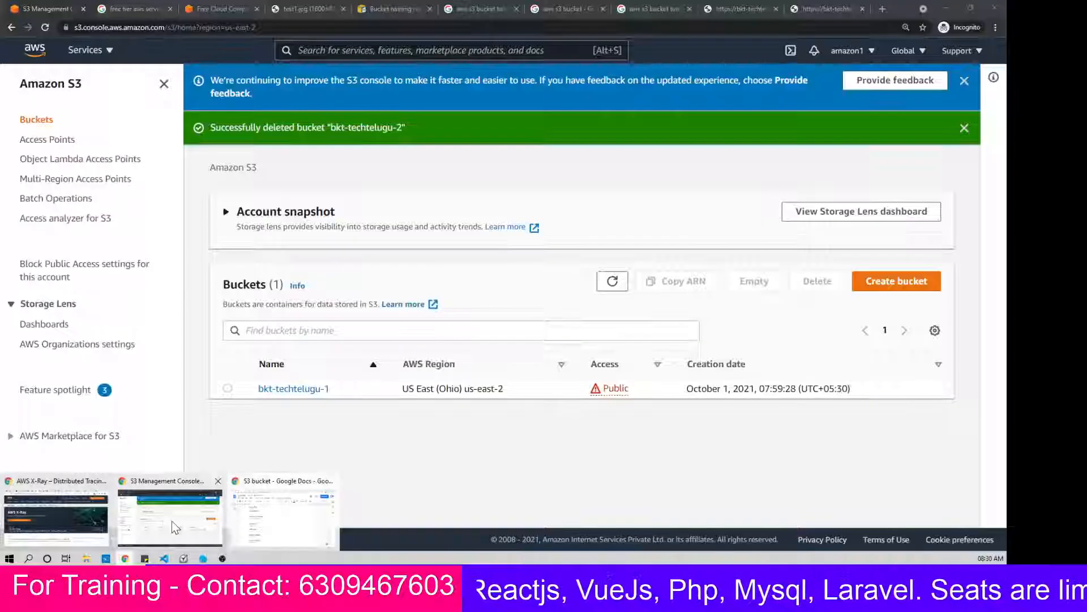
pyautogui.click(172, 520)
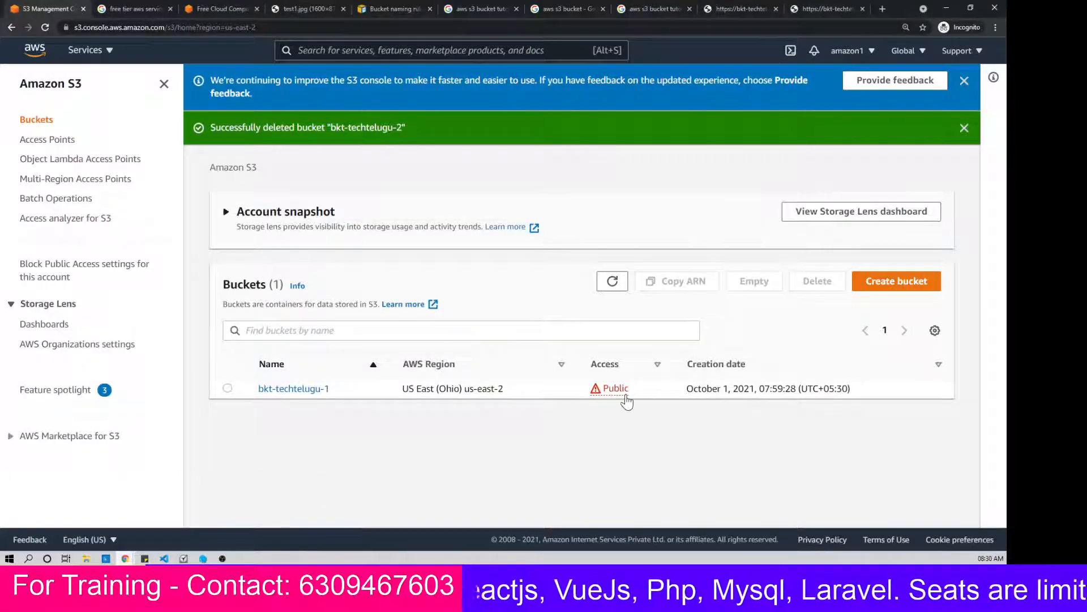
pyautogui.click(228, 389)
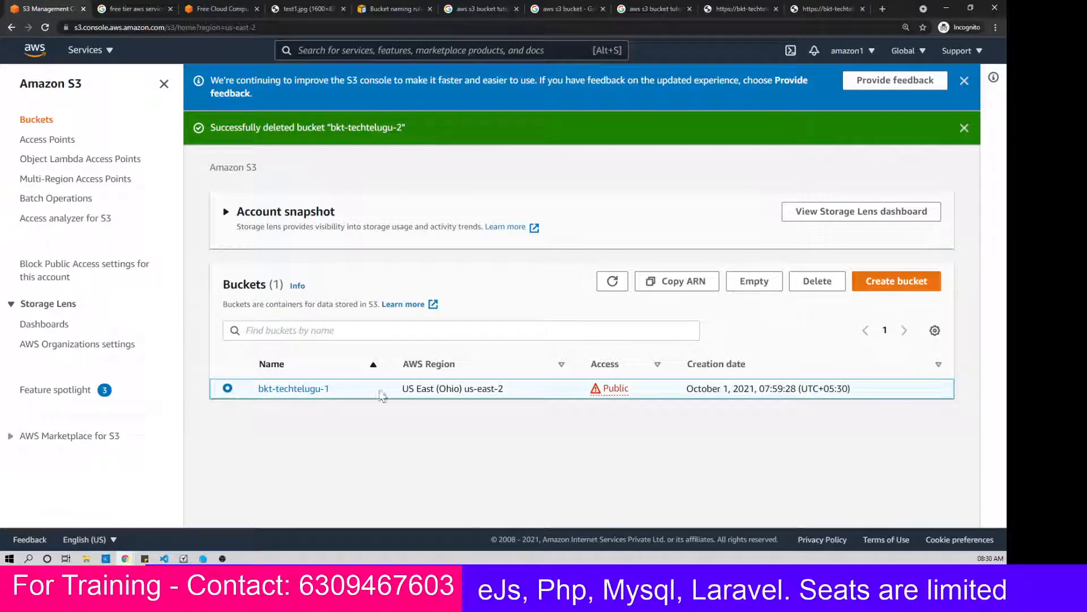
pyautogui.click(755, 281)
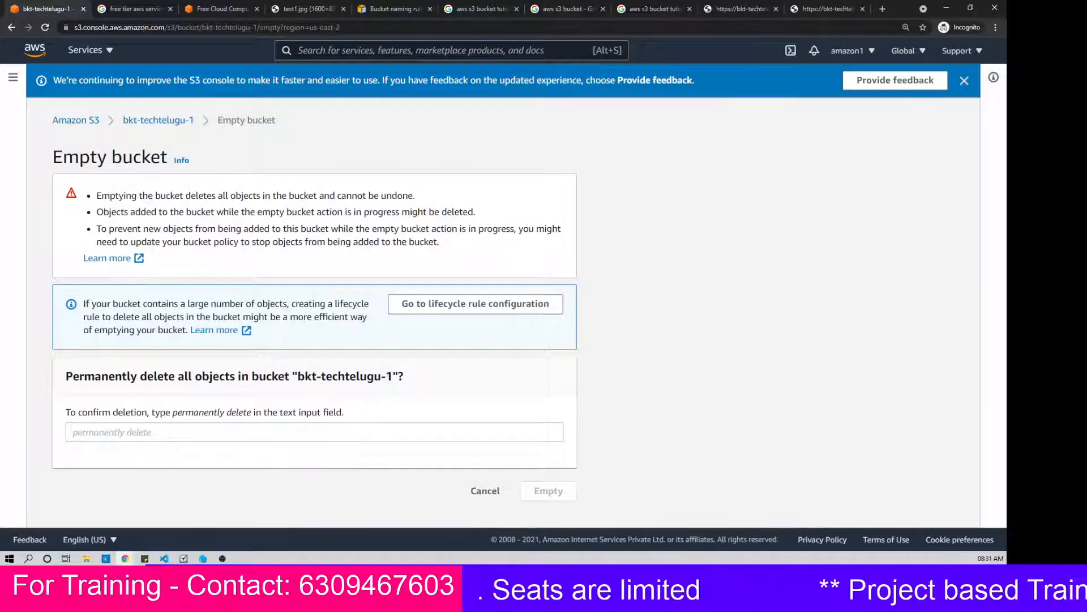
pyautogui.moveTo(251, 415); pyautogui.dragTo(171, 413)
pyautogui.hotkey('ctrl', 'c')
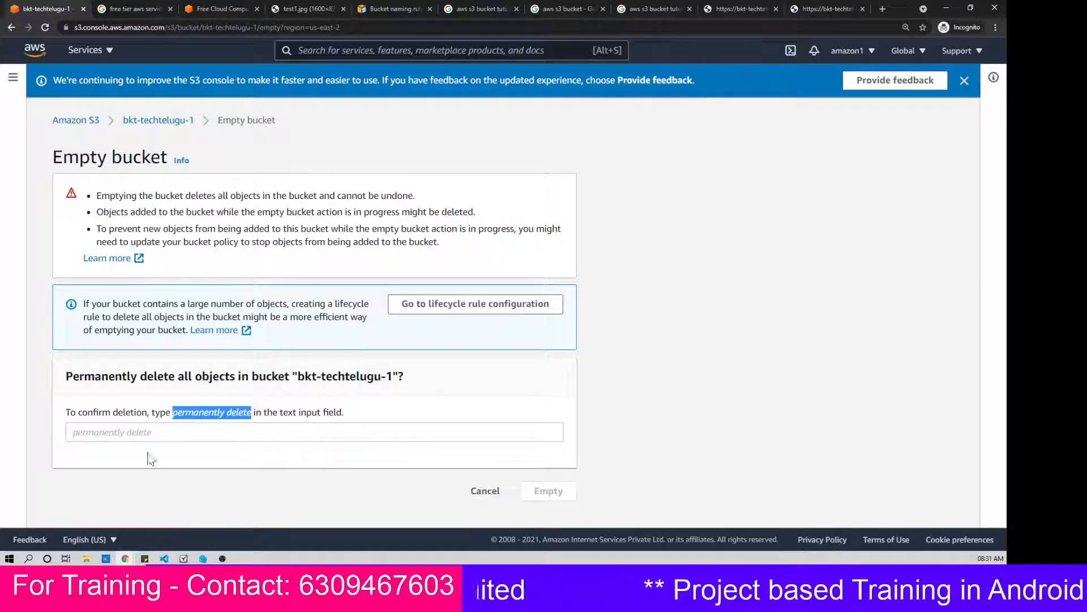
pyautogui.click(164, 432)
pyautogui.hotkey('ctrl', 'v')
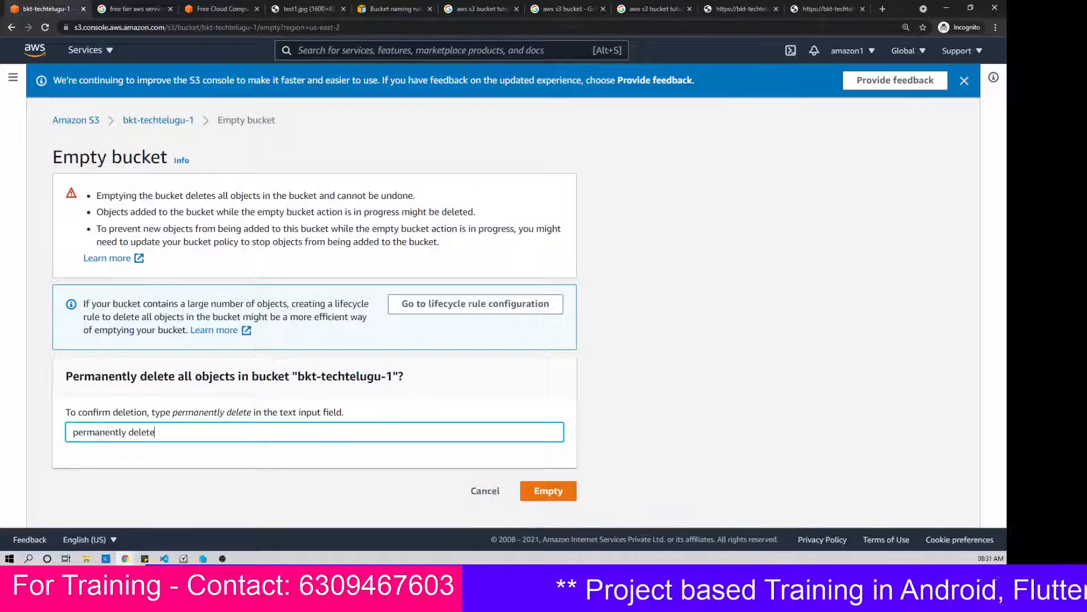
pyautogui.click(548, 492)
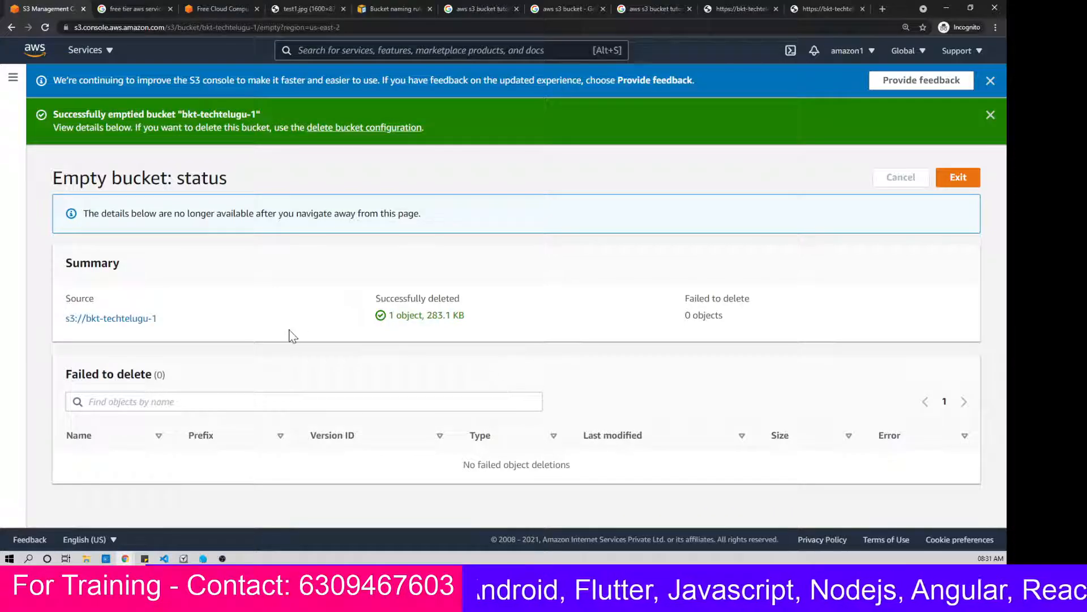
pyautogui.click(10, 81)
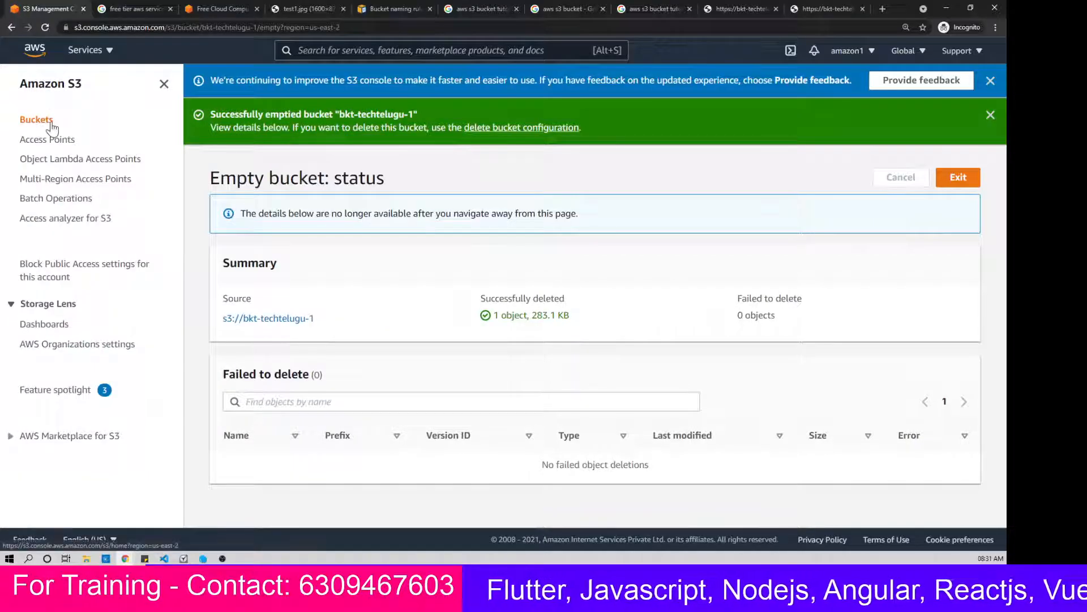
pyautogui.click(37, 120)
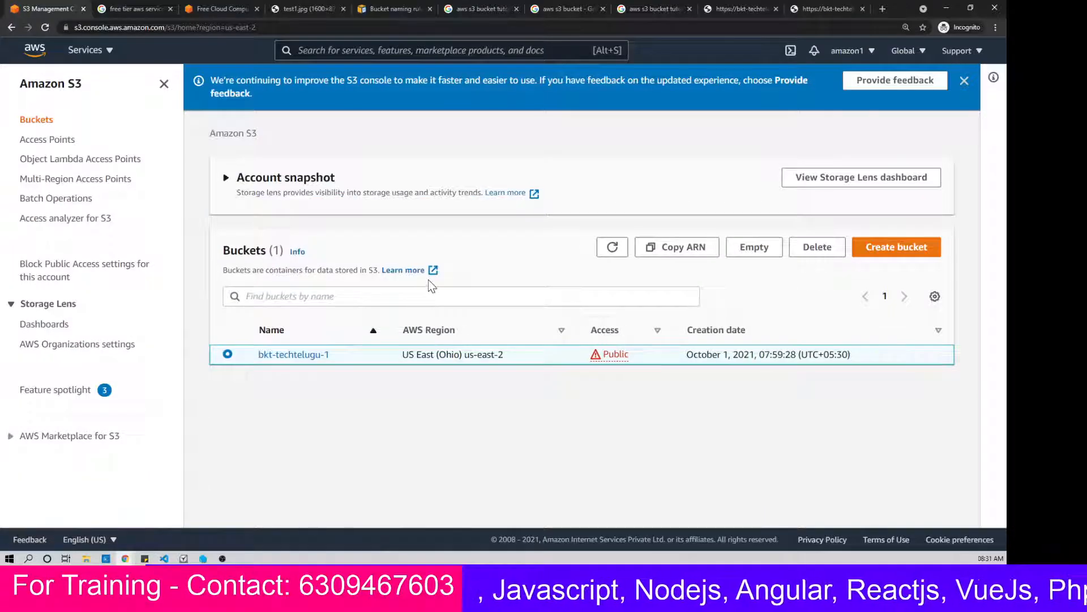